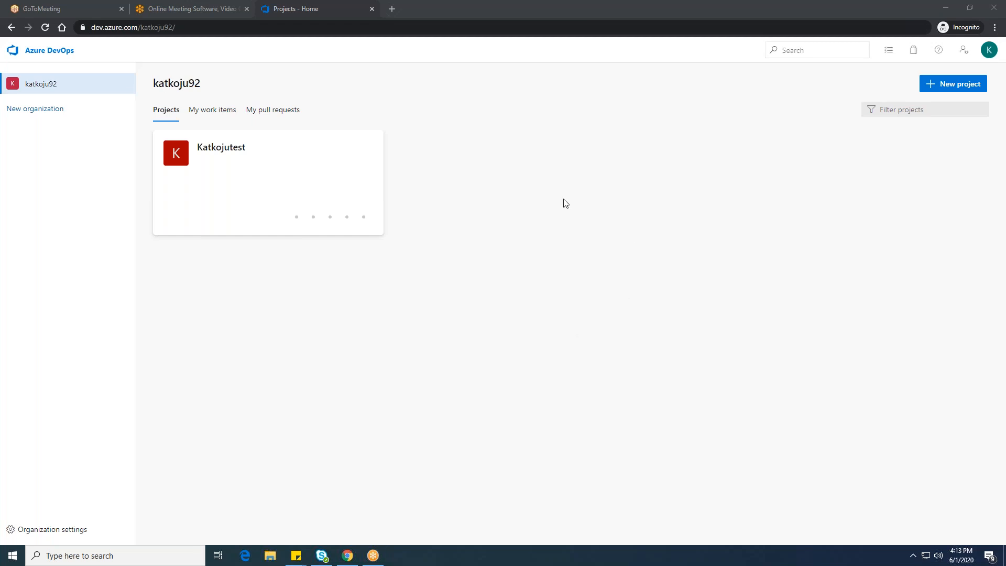
# Step: Open the Katkojutest project's settings and show its Boards project configuration with the iterations
pyautogui.click(271, 162)
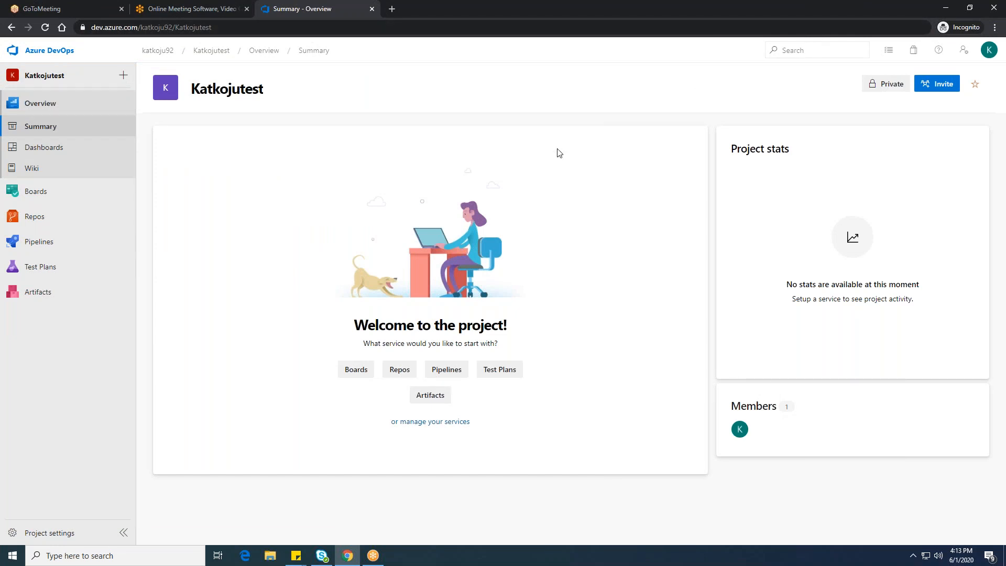
pyautogui.click(51, 534)
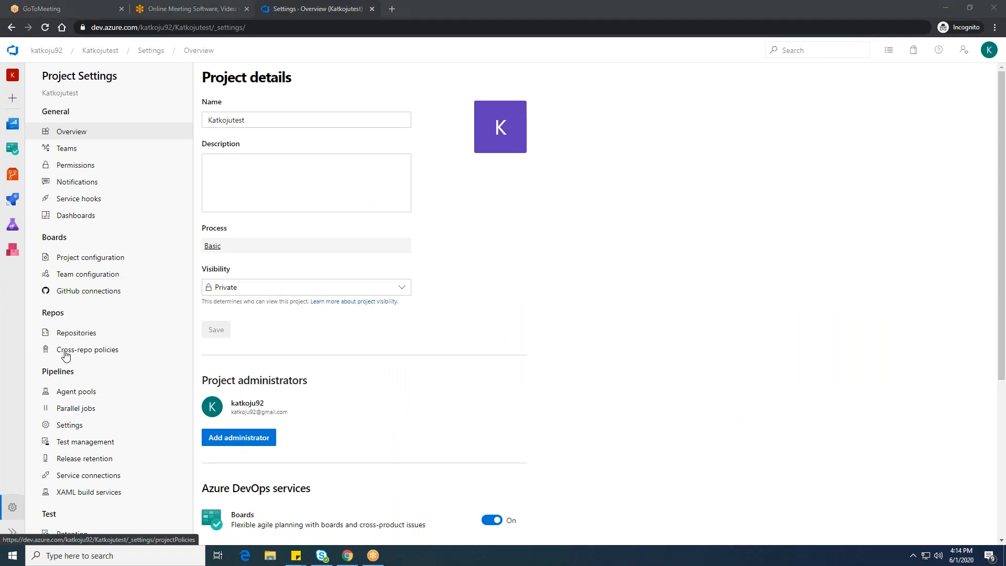
pyautogui.click(103, 260)
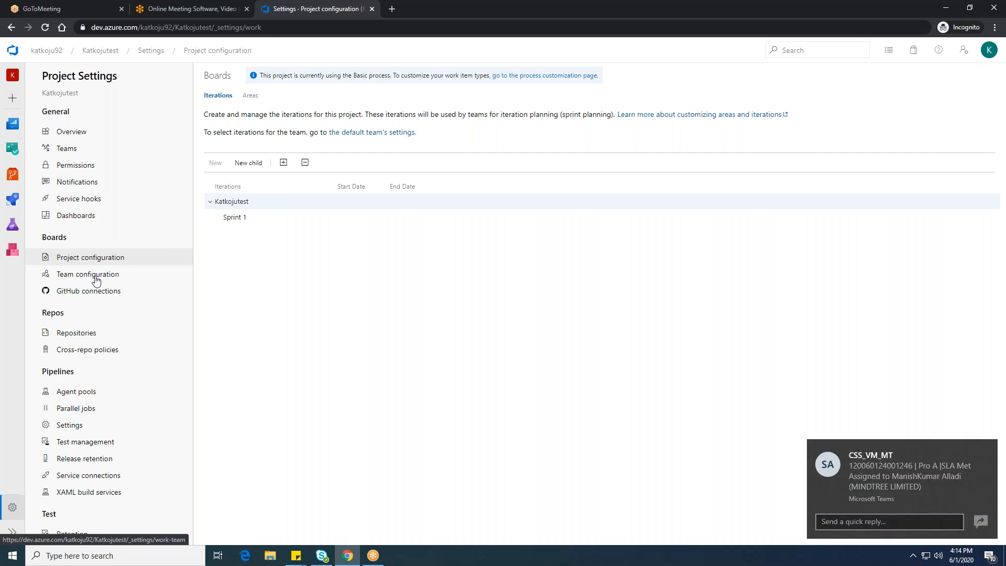
pyautogui.press('XF86AudioLowerVolume')
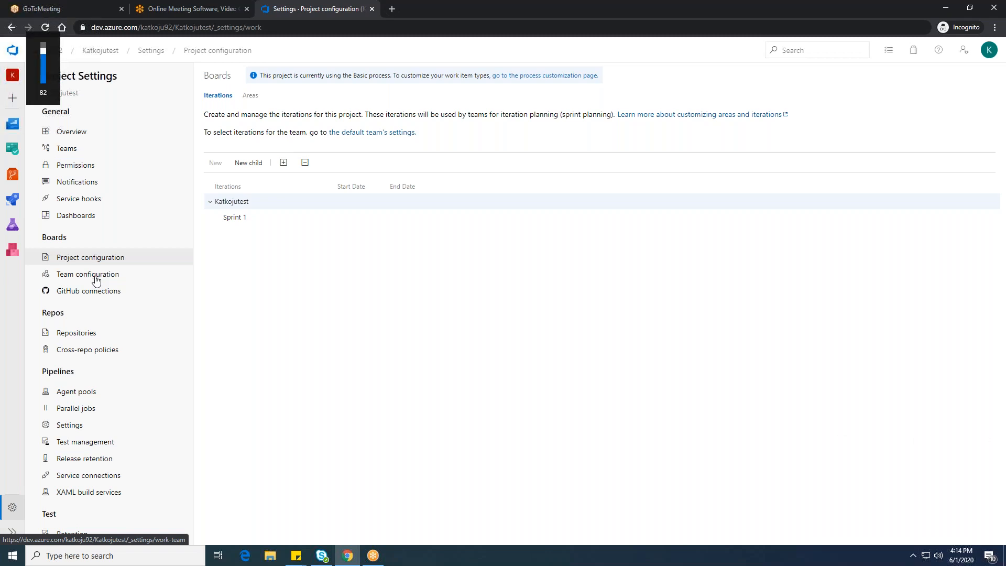
pyautogui.press('XF86AudioRaiseVolume')
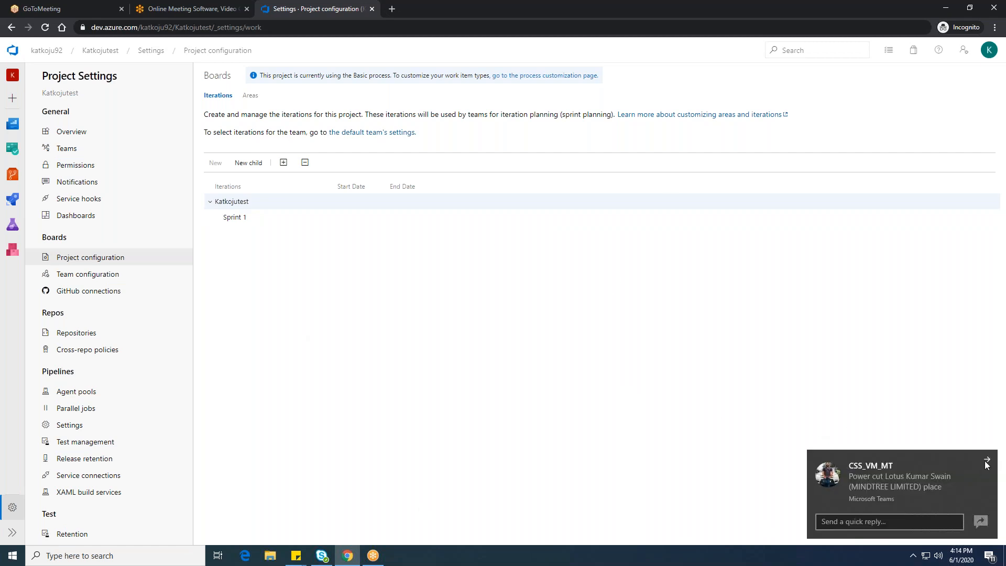
pyautogui.click(986, 461)
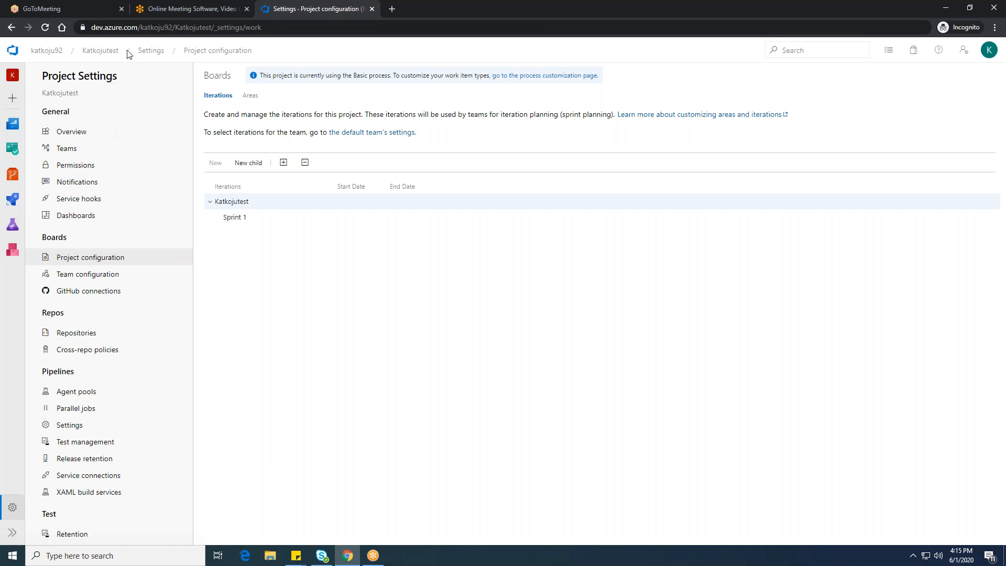
# Step: Open the Boards work items of the Katkojutest project and dismiss the chat notifications
pyautogui.moveTo(15, 127)
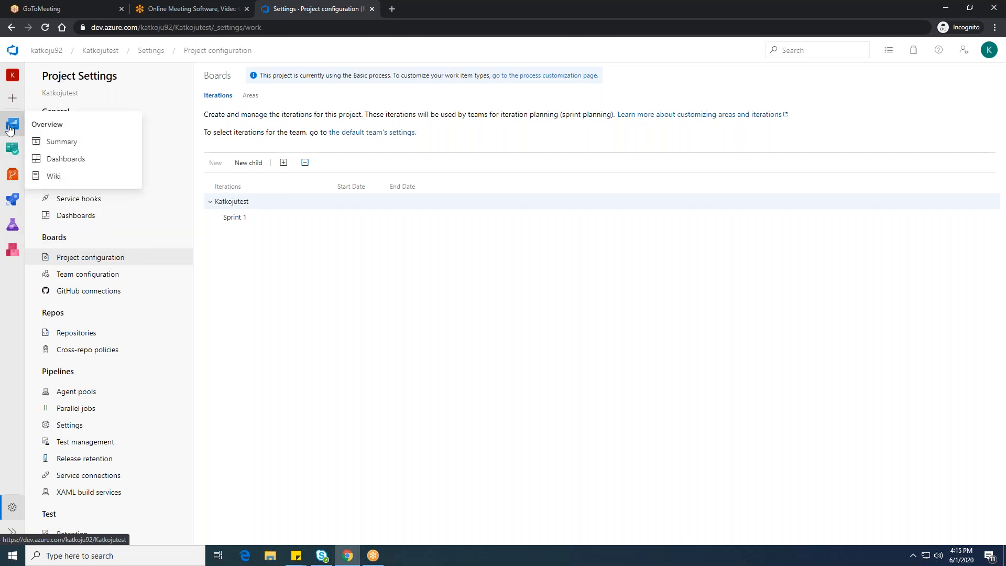
pyautogui.click(12, 148)
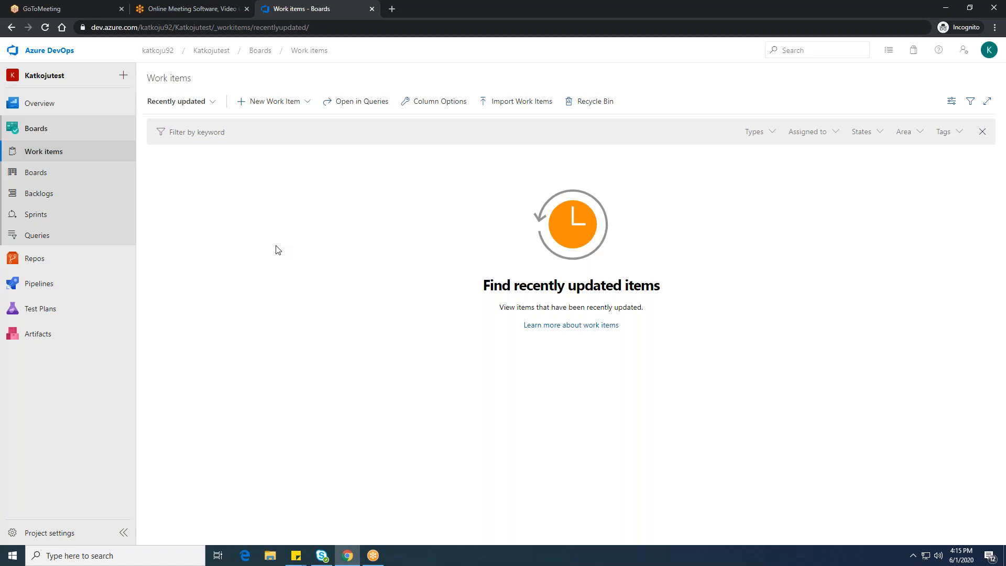
pyautogui.click(990, 450)
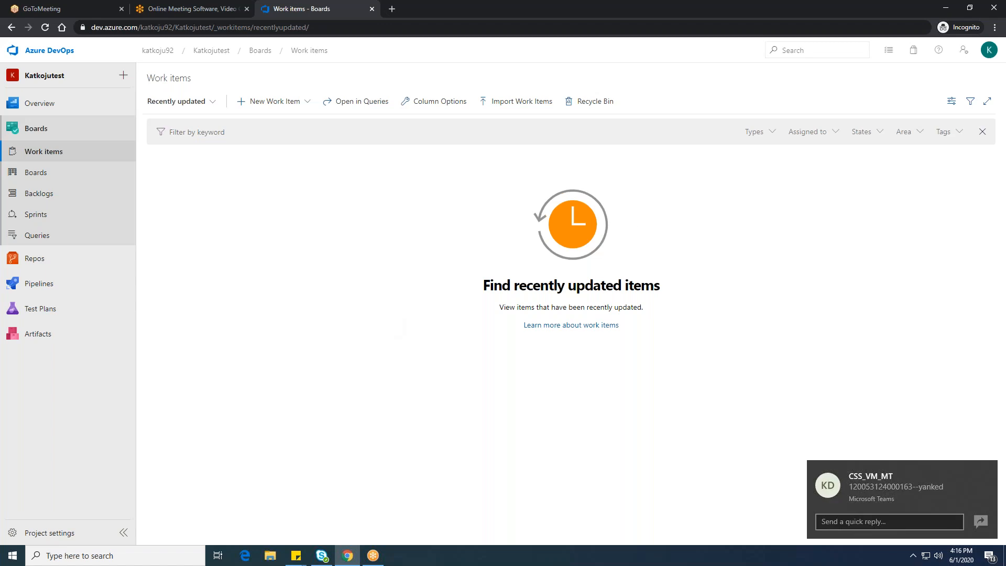
pyautogui.click(987, 469)
pyautogui.click(985, 472)
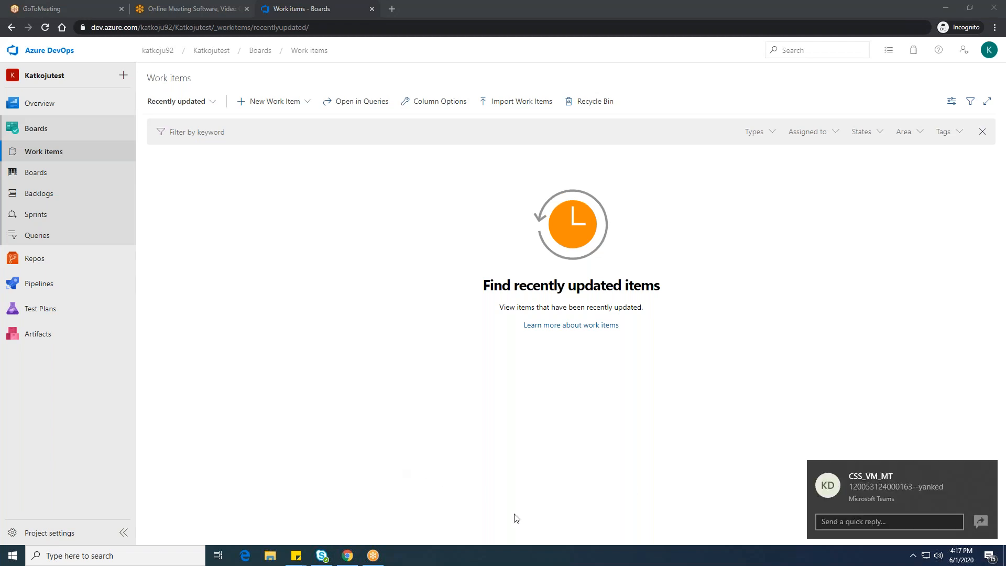
pyautogui.click(986, 471)
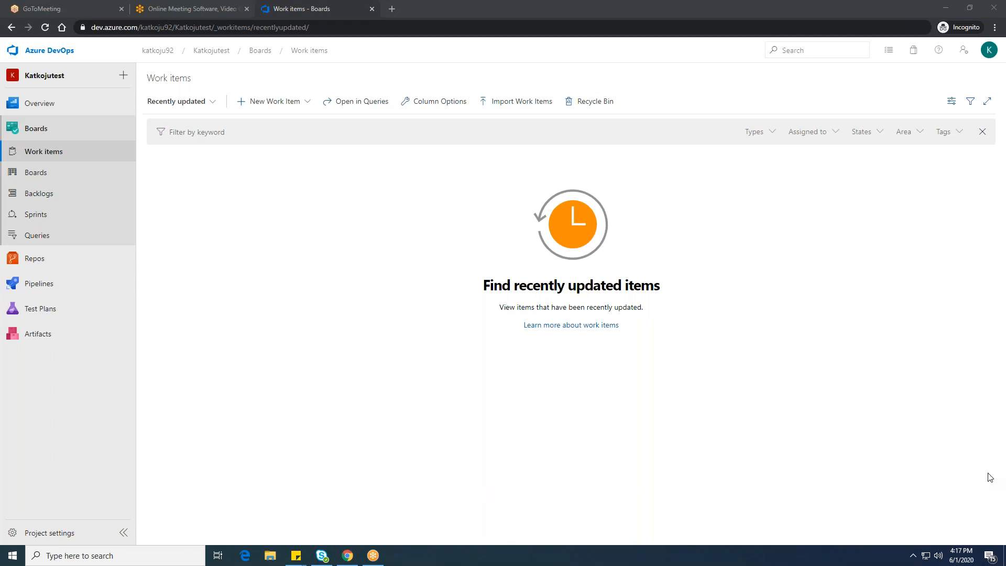
# Step: End the Microsoft Teams process in Task Manager and close Task Manager
pyautogui.rightClick(475, 557)
pyautogui.click(520, 507)
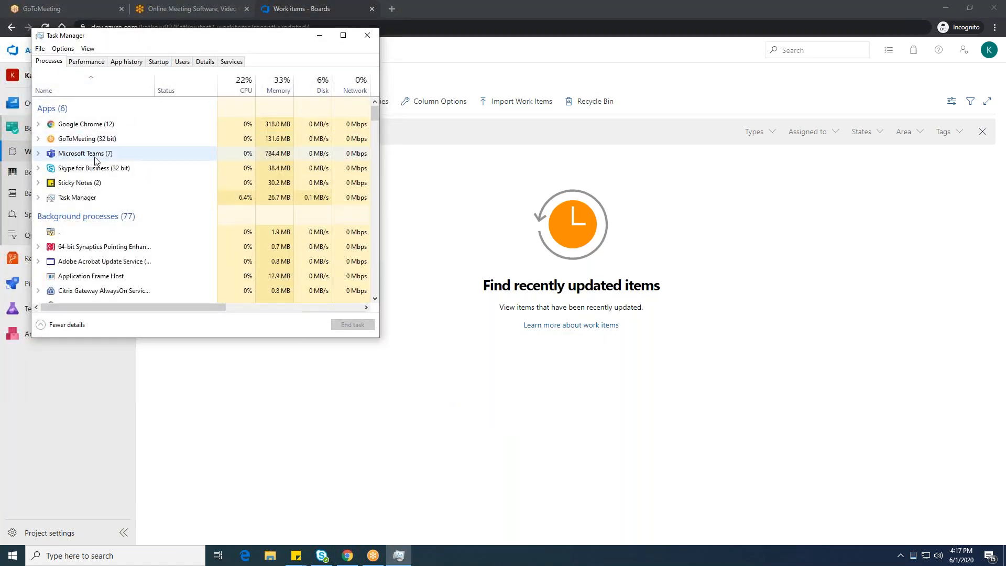
pyautogui.click(95, 154)
pyautogui.click(352, 324)
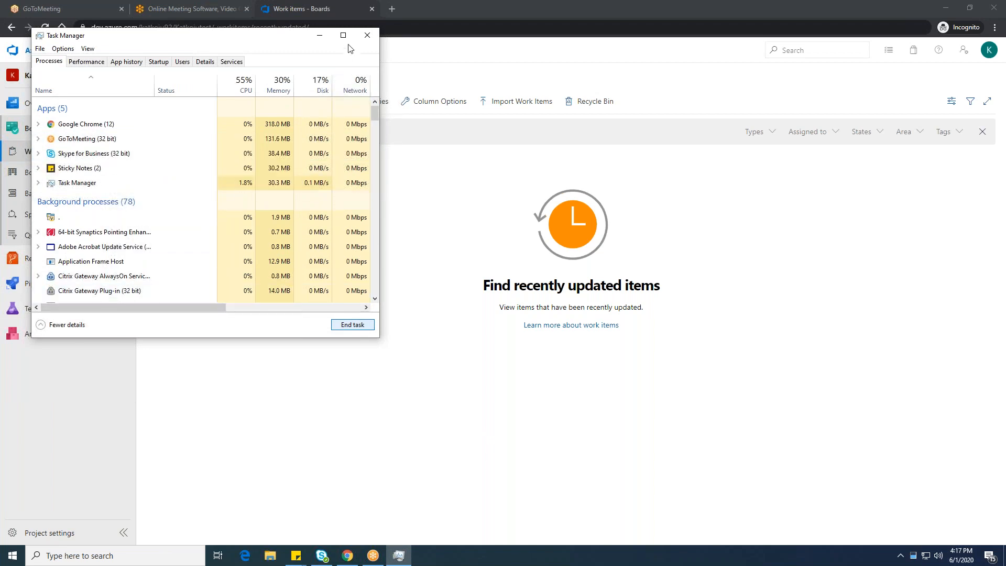
pyautogui.click(367, 35)
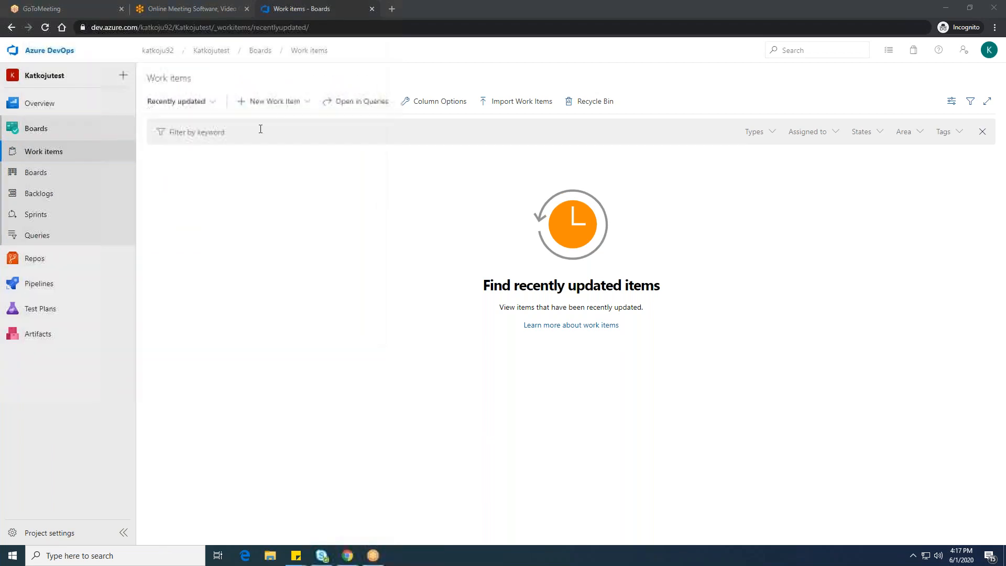
# Step: Examine the available work item views and the work item types offered for new items in Katkojutest
pyautogui.click(191, 105)
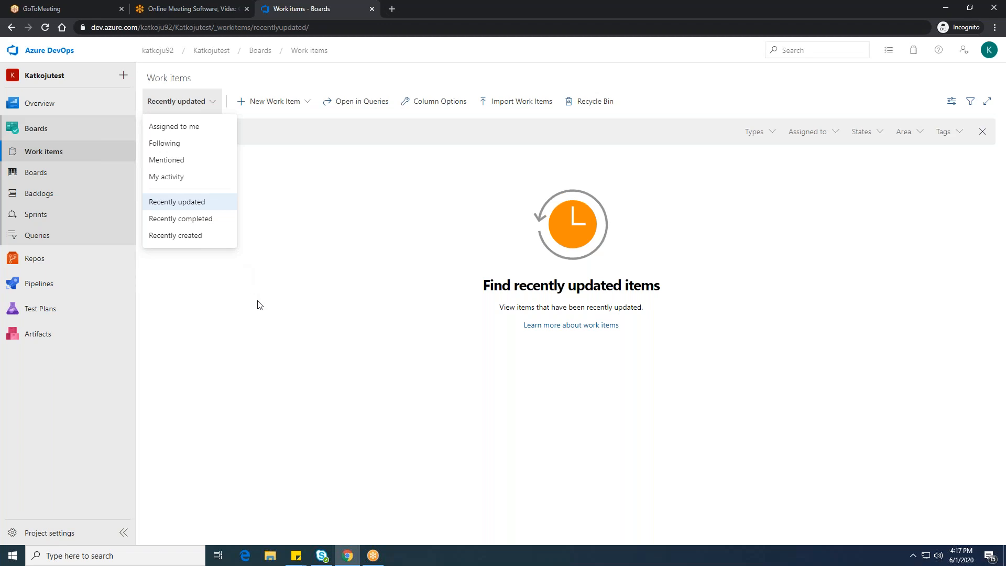
pyautogui.click(308, 176)
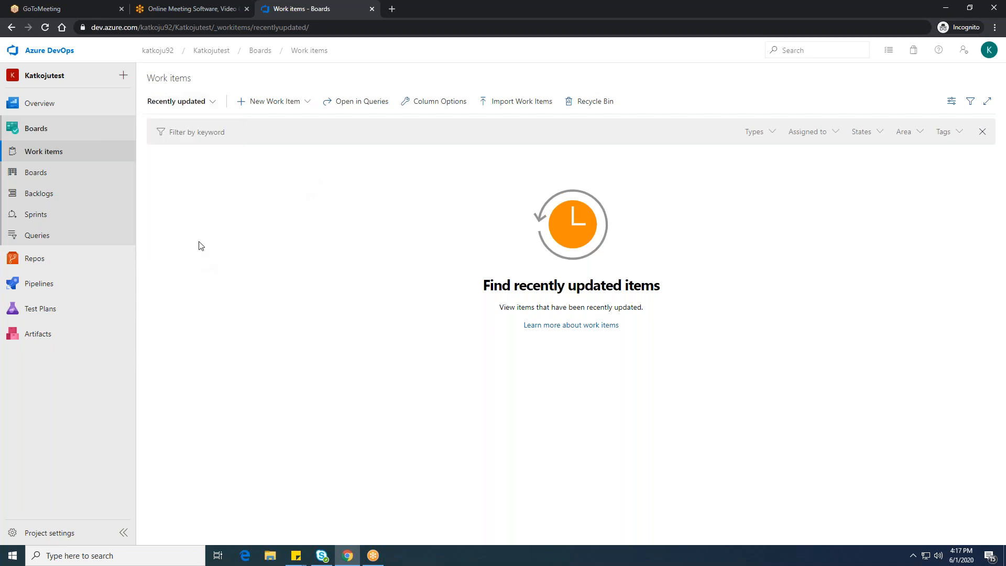
pyautogui.click(288, 109)
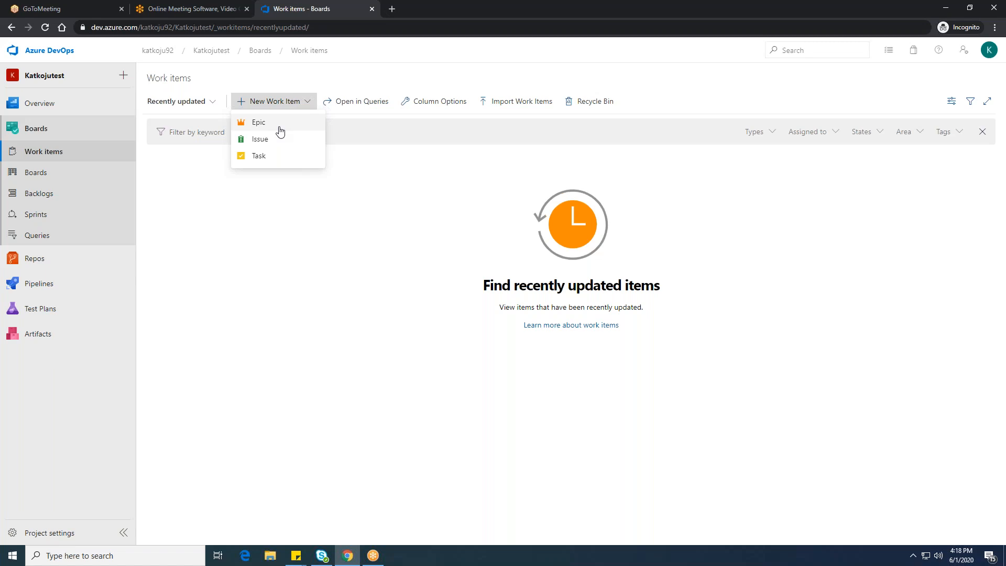
# Step: Return to the organization's project list and start a new project named "agile project"
pyautogui.click(224, 53)
pyautogui.click(224, 53)
pyautogui.click(173, 57)
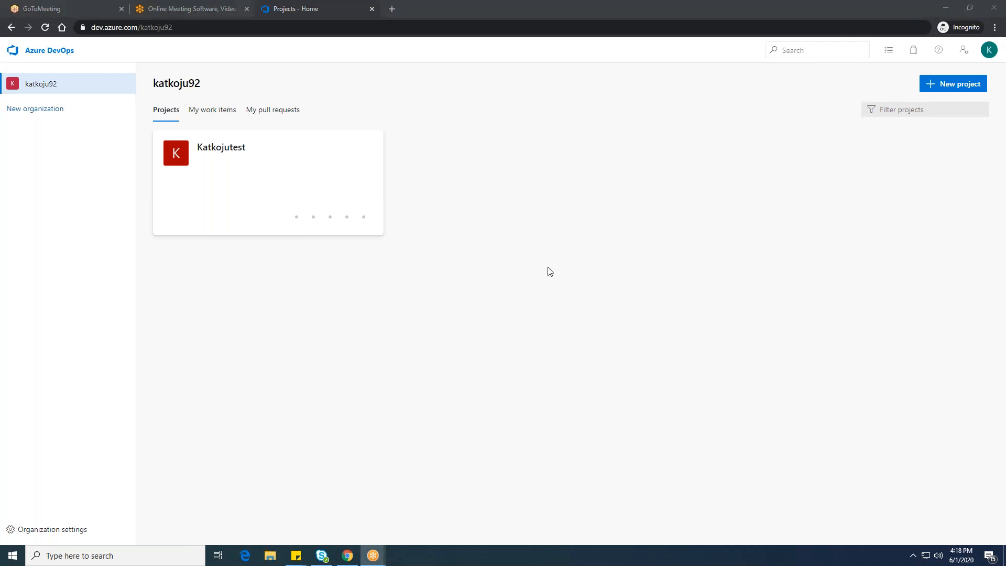
pyautogui.click(702, 247)
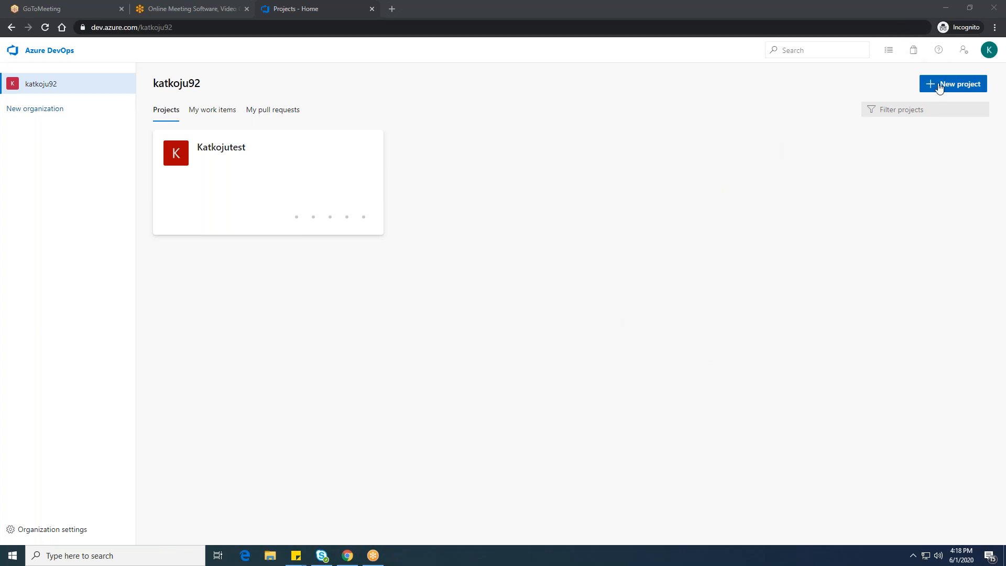
pyautogui.click(940, 88)
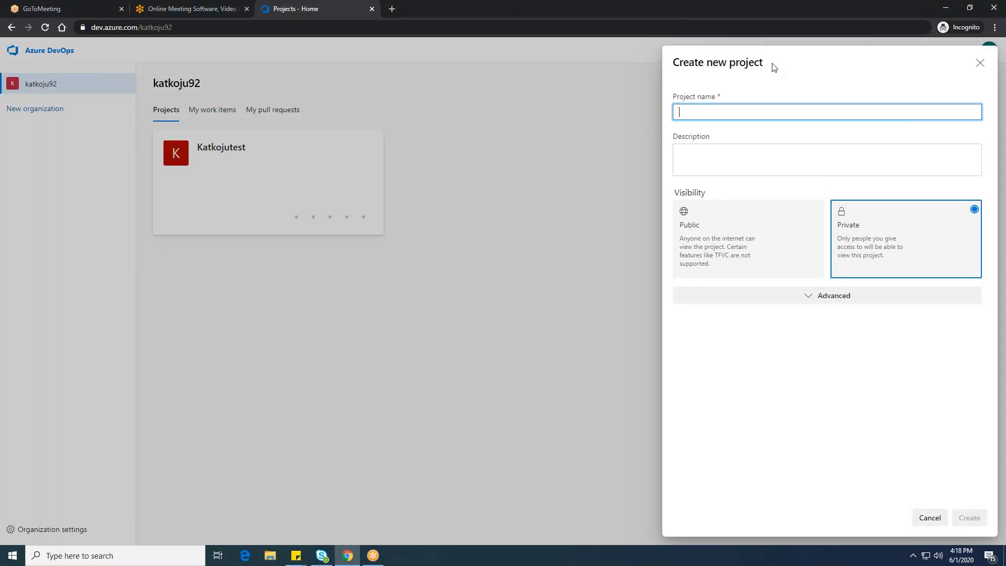
pyautogui.click(760, 52)
pyautogui.click(889, 113)
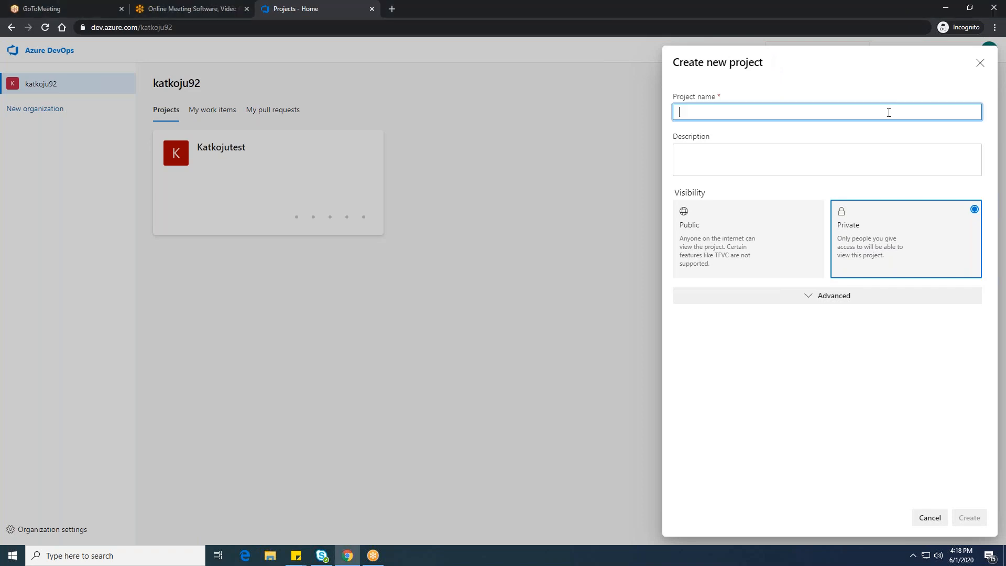
pyautogui.write('a')
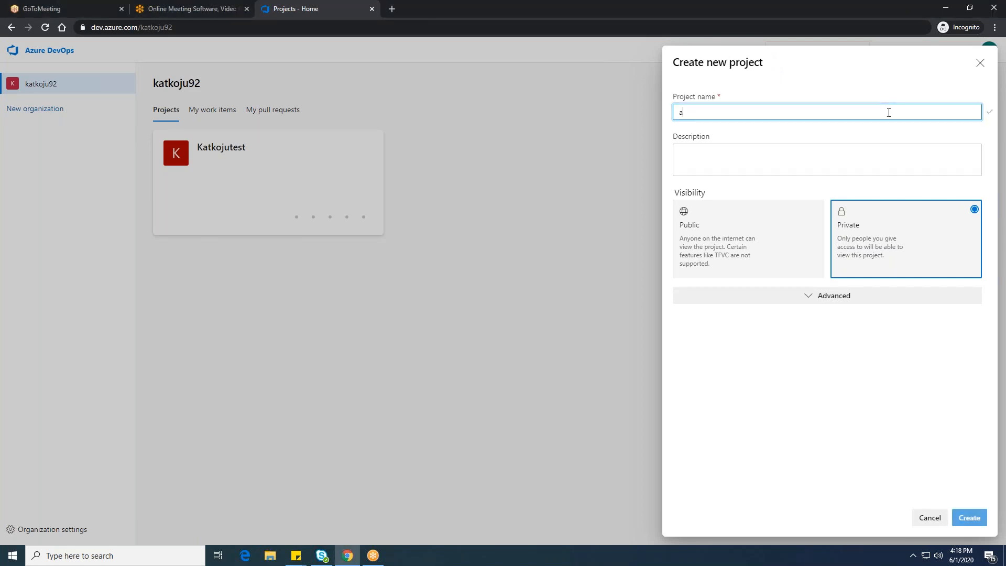
pyautogui.write('gile project')
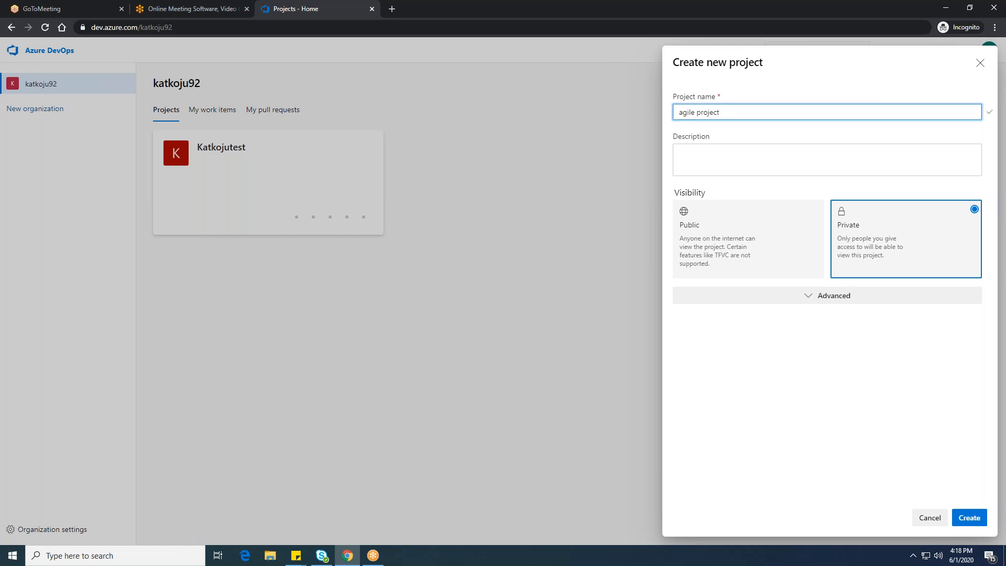
# Step: Set the new project's work item process to Agile in the advanced options and create the project
pyautogui.click(784, 156)
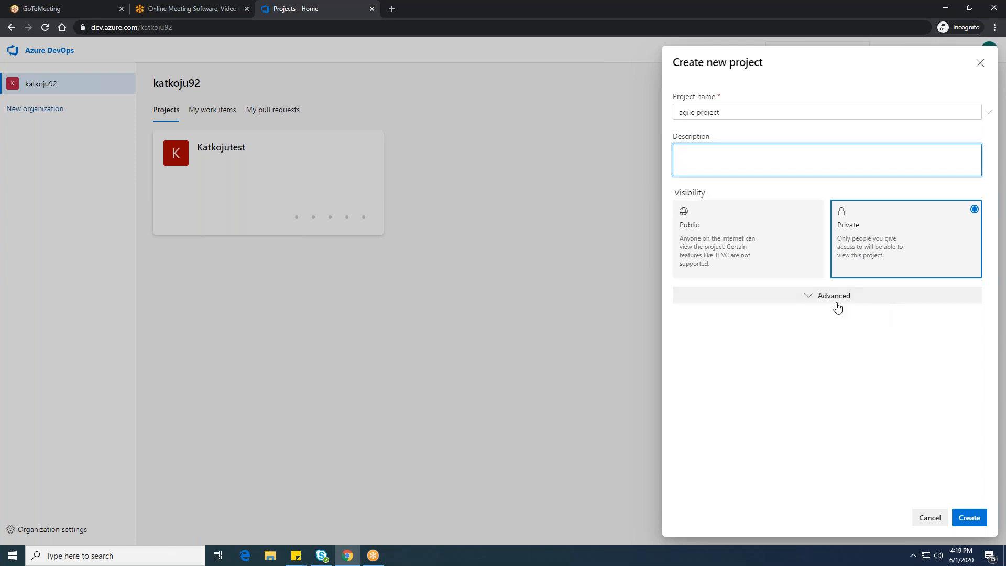
pyautogui.click(815, 297)
pyautogui.click(879, 337)
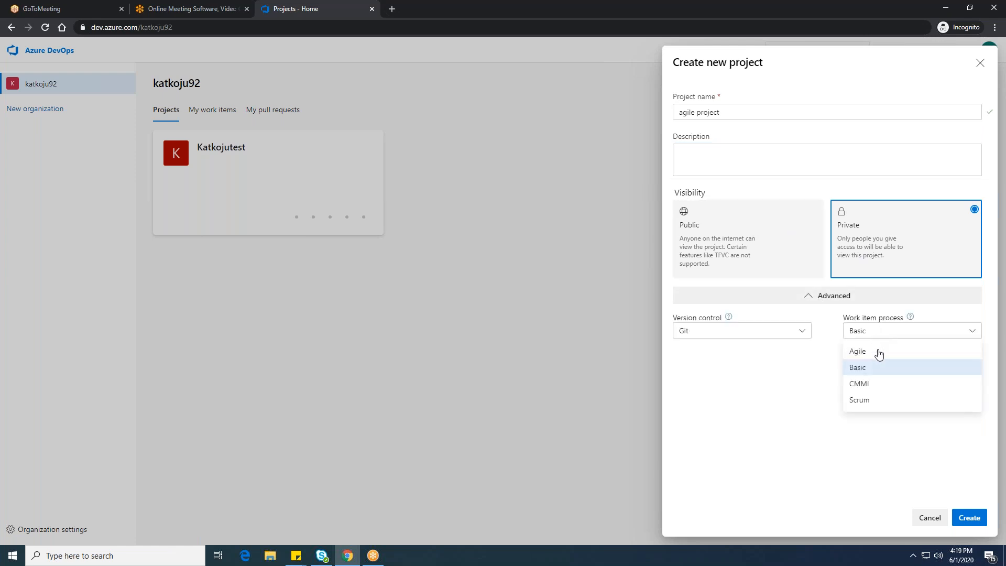
pyautogui.click(878, 352)
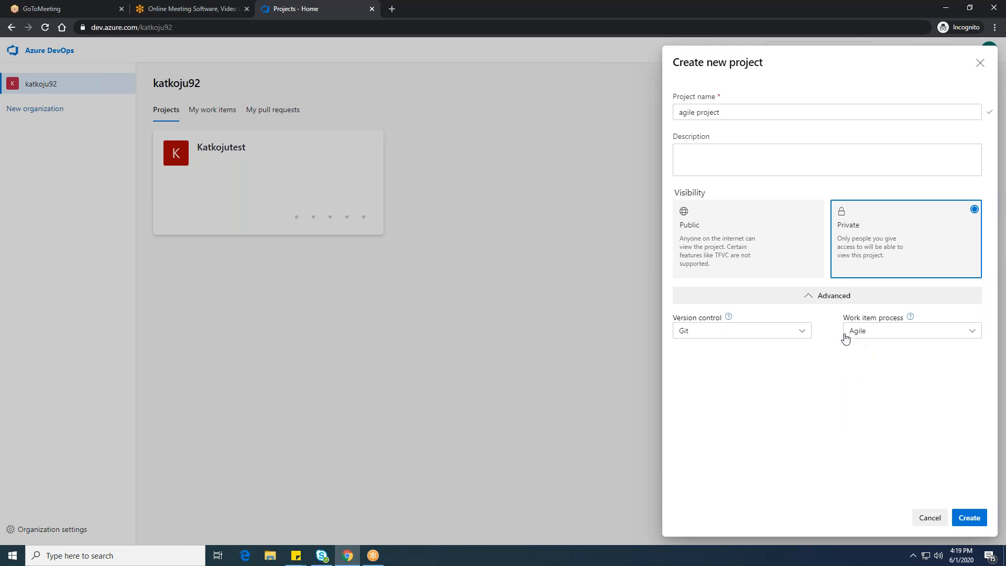
pyautogui.click(976, 522)
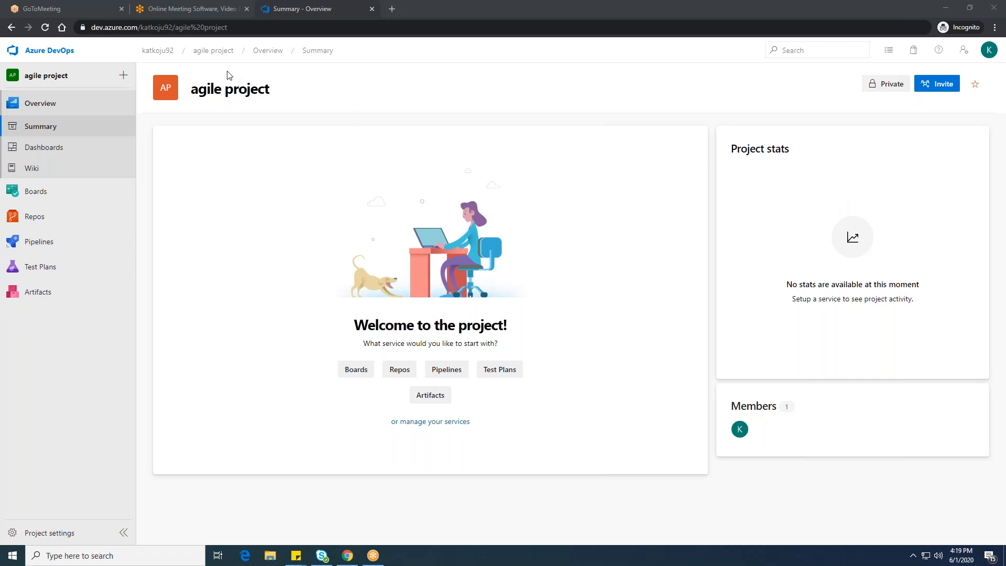
# Step: Create an Epic titled "Development of website" in the agile project's work items and save it
pyautogui.click(35, 192)
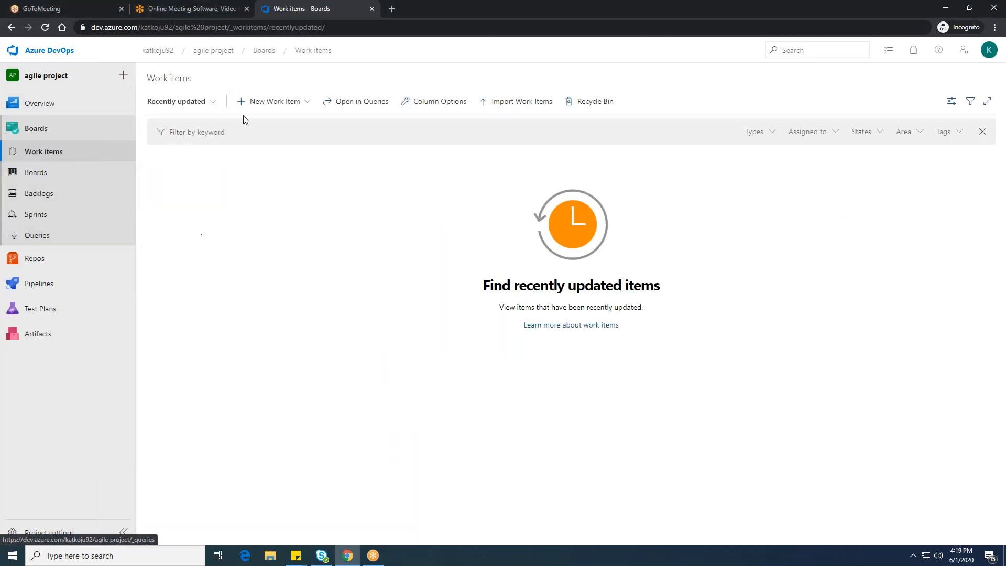
pyautogui.click(265, 101)
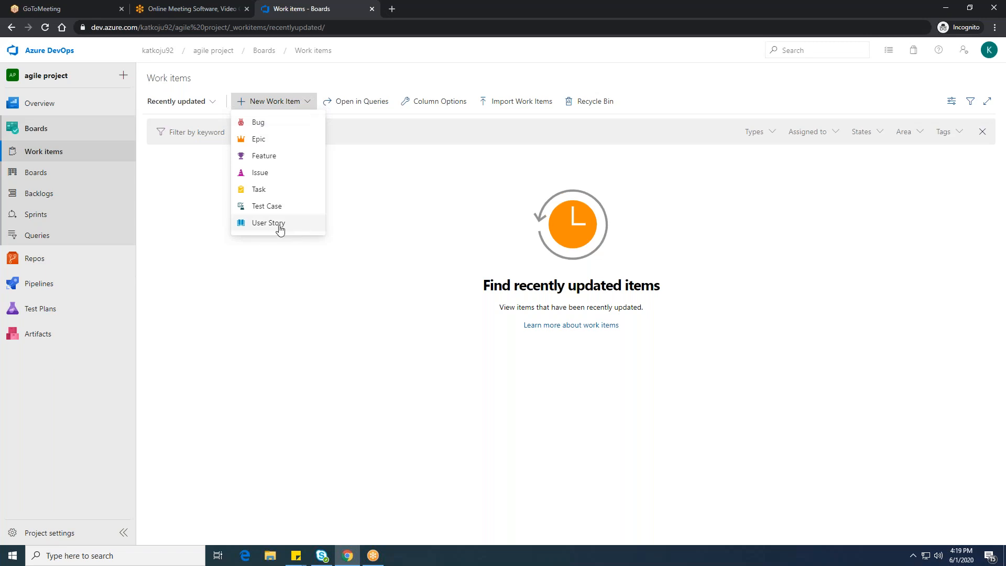
pyautogui.press('XF86AudioRaiseVolume')
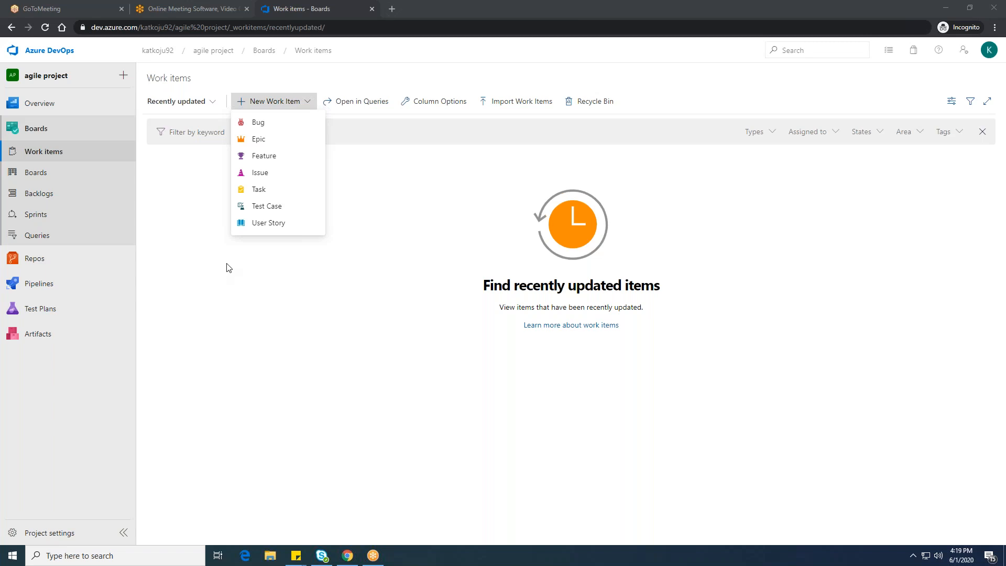
pyautogui.click(268, 138)
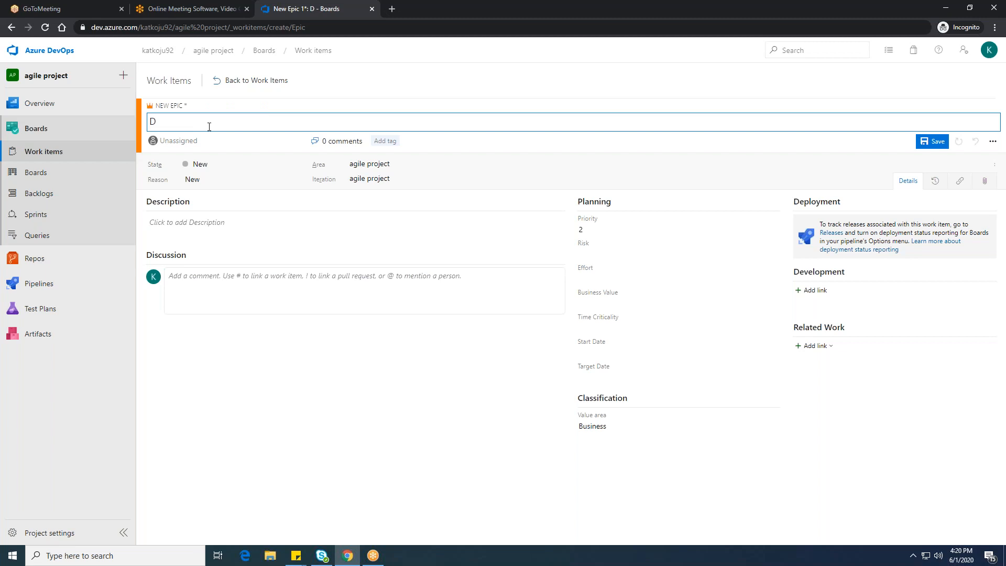
pyautogui.write('evelopment of website')
pyautogui.click(928, 142)
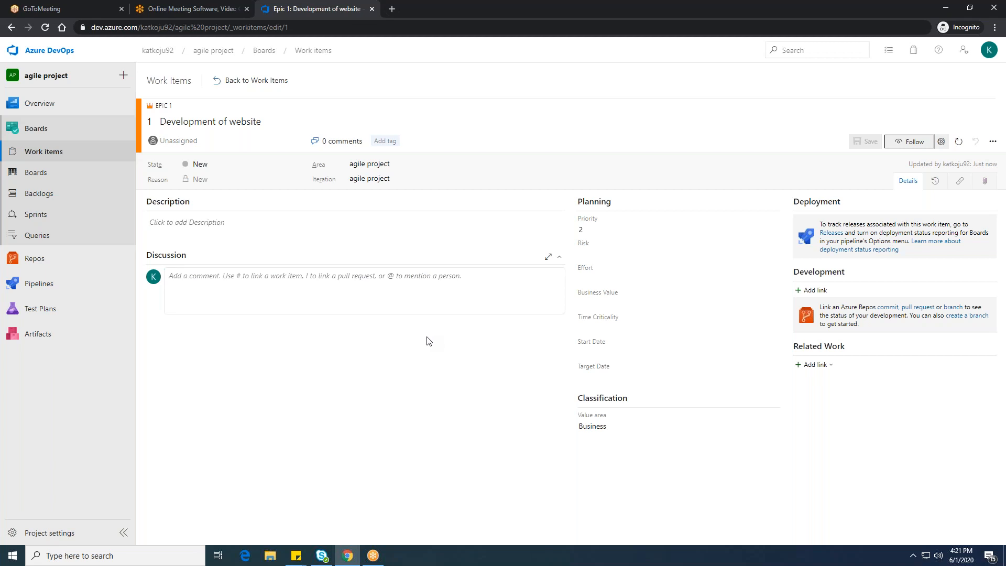
# Step: Set the epic's state to Active and its iteration to agile project\Iteration 1, and save the work item
pyautogui.press('XF86AudioLowerVolume')
pyautogui.click(300, 165)
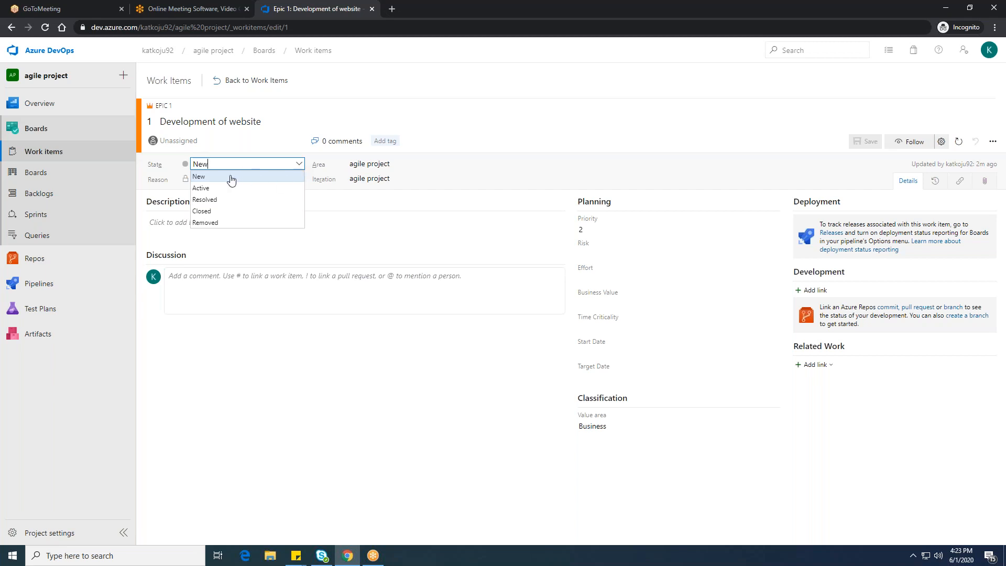
pyautogui.click(210, 189)
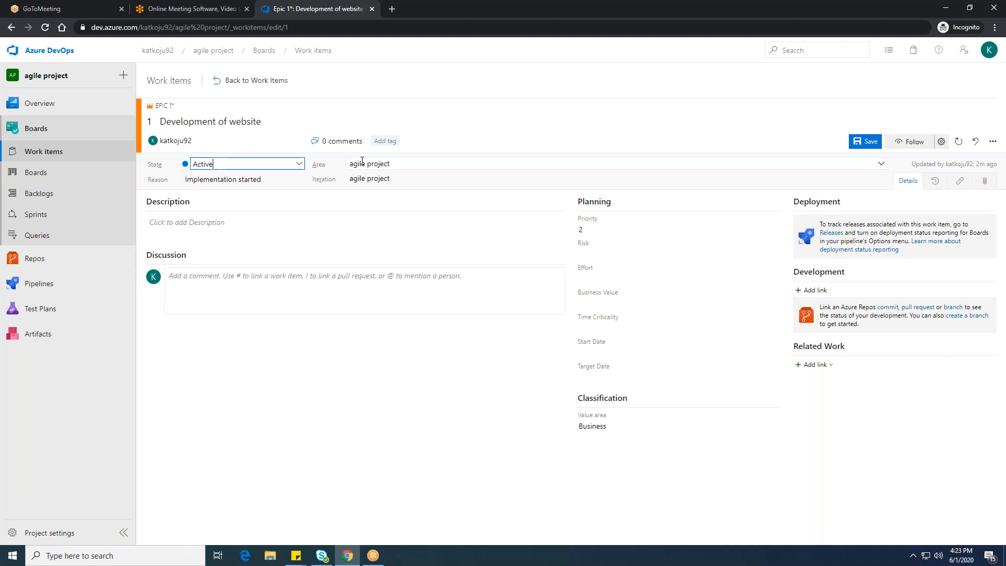
pyautogui.click(369, 163)
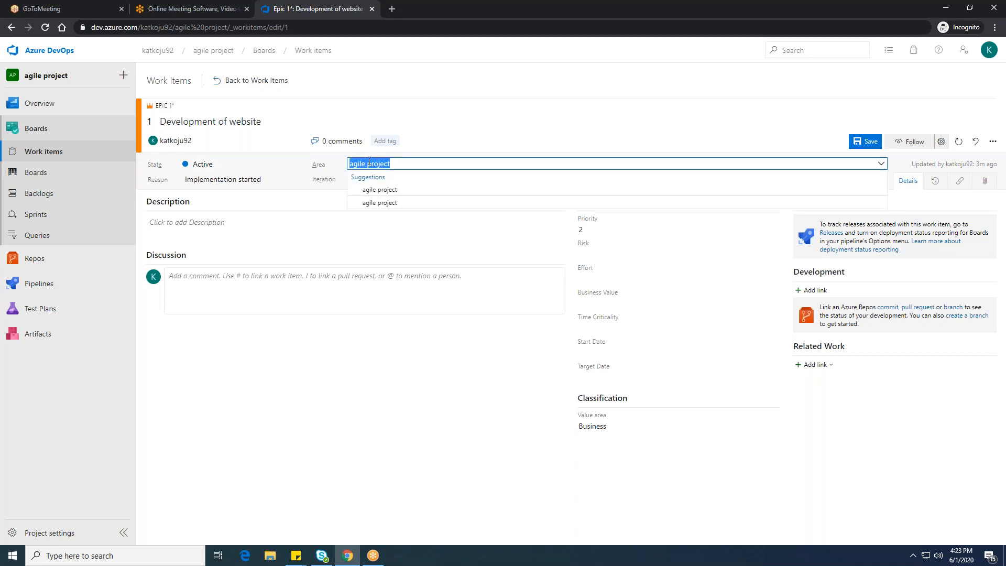
pyautogui.click(428, 195)
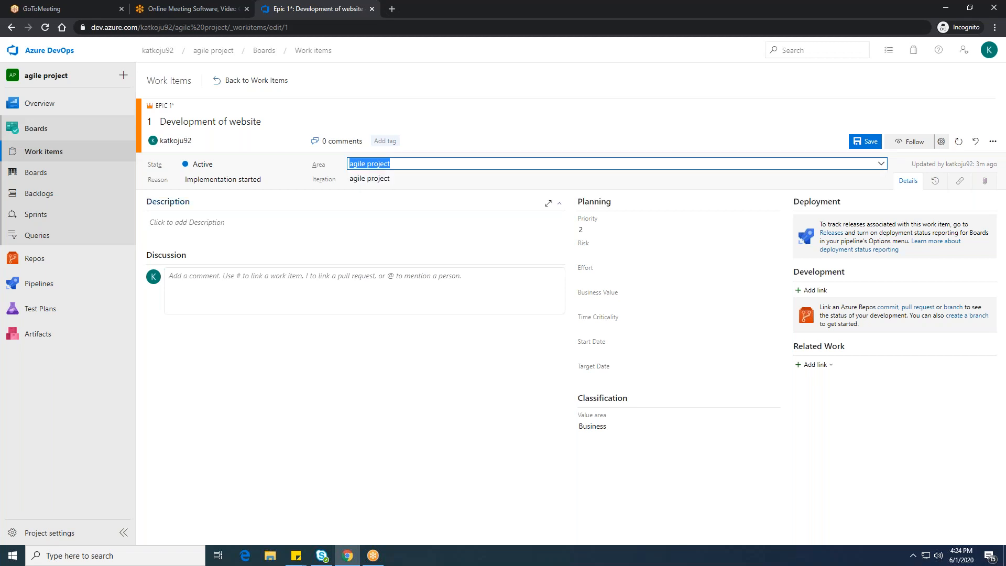
pyautogui.click(420, 178)
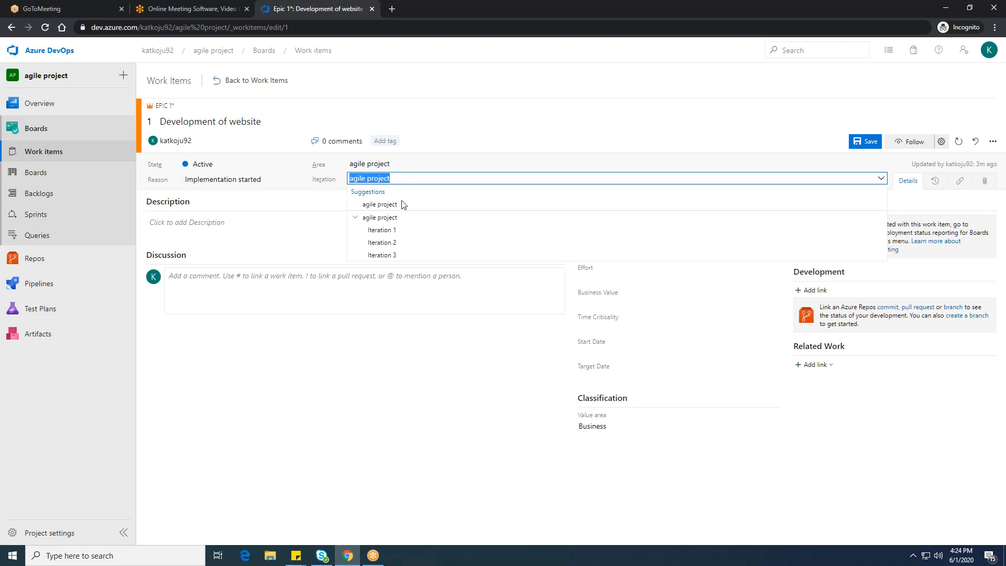
pyautogui.click(395, 231)
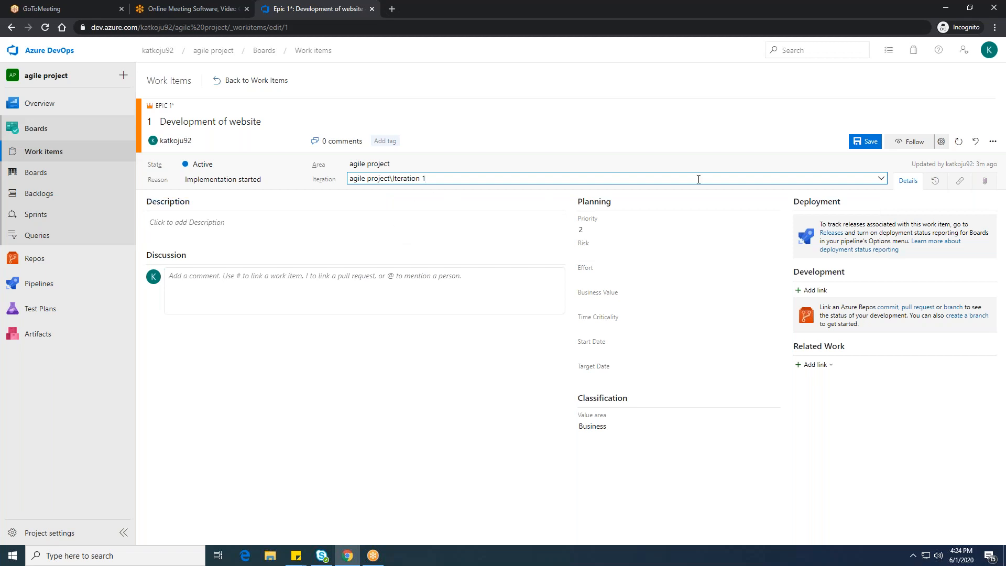
pyautogui.click(865, 141)
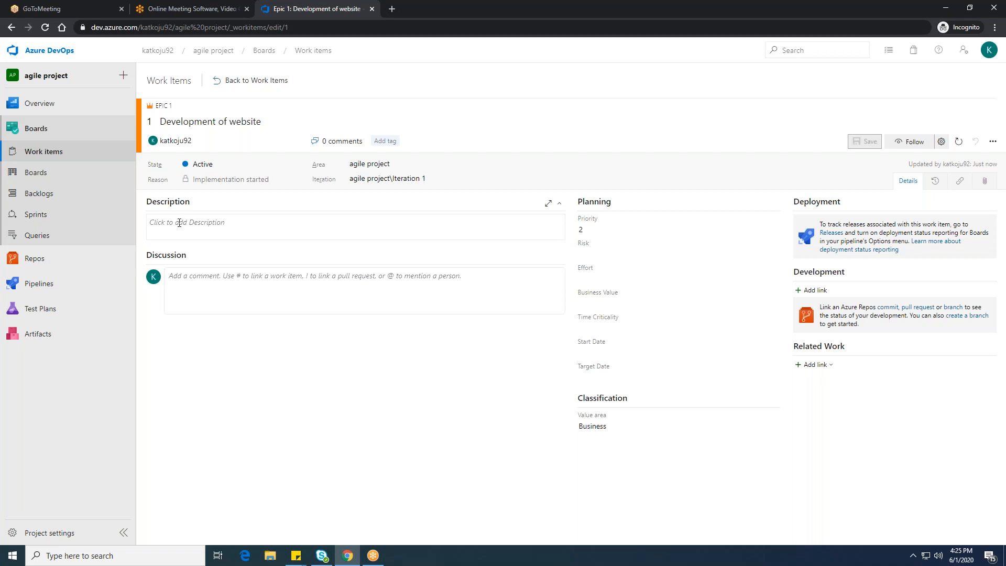
# Step: Enter "Development of Website" as the epic's description
pyautogui.click(179, 223)
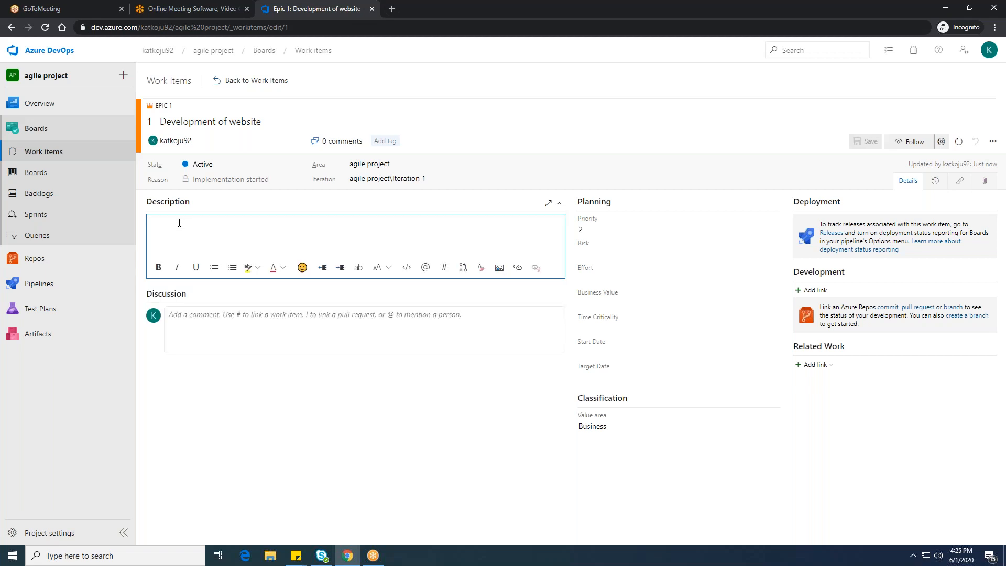
pyautogui.write('Deve')
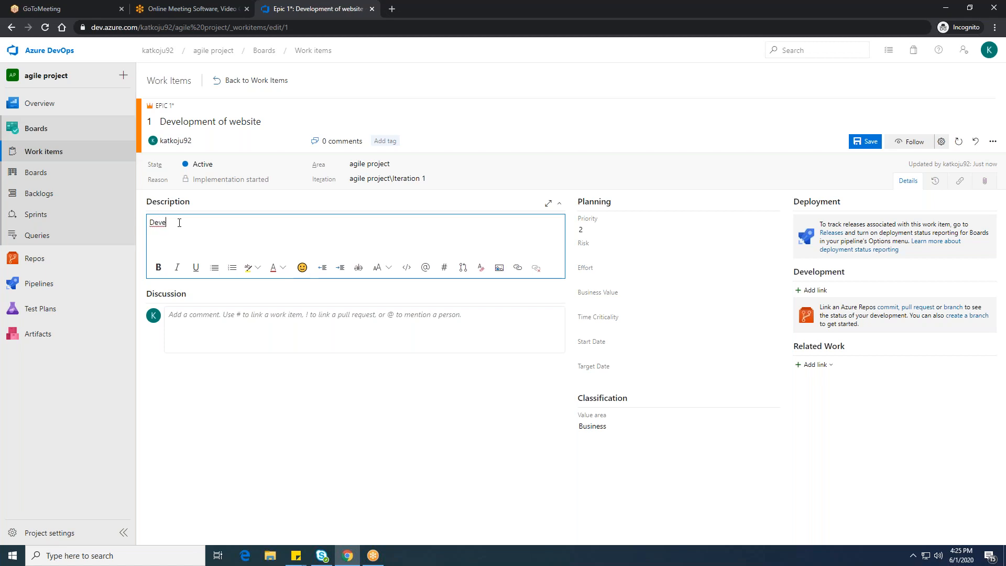
pyautogui.write('lopment of Website')
# Step: Examine the epic's planning fields: the priority and risk options, effort, business value and time criticality
pyautogui.click(617, 229)
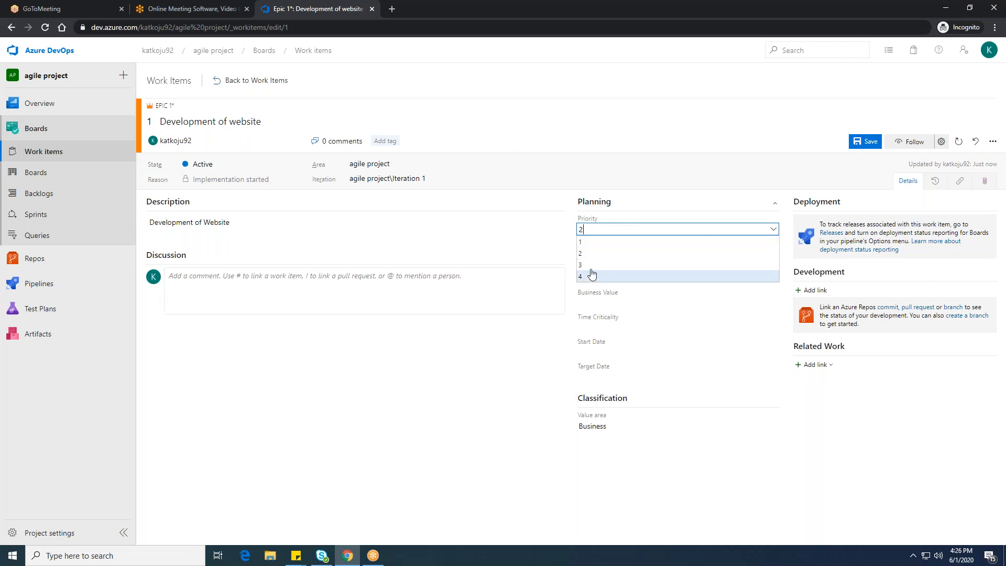
pyautogui.click(505, 371)
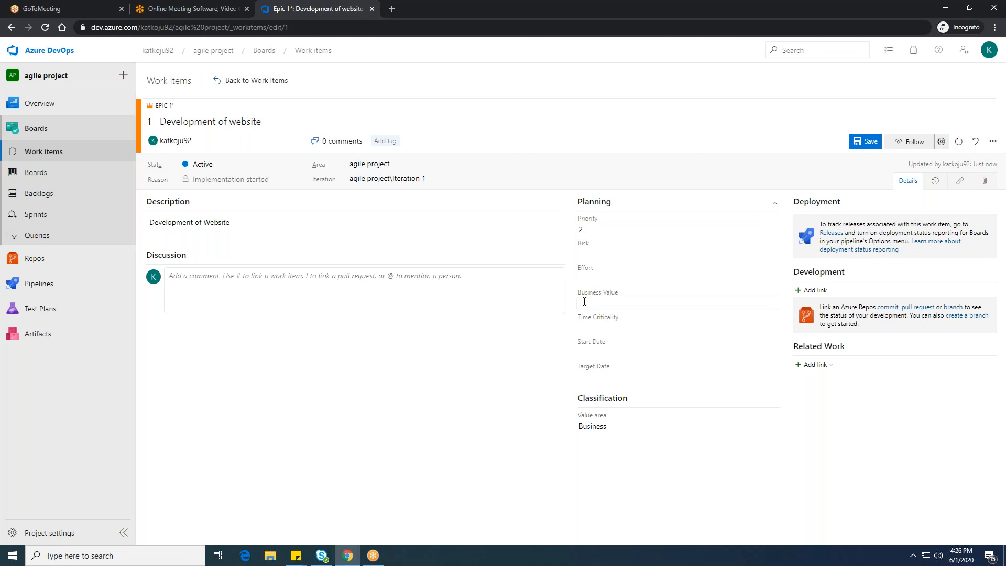
pyautogui.click(599, 252)
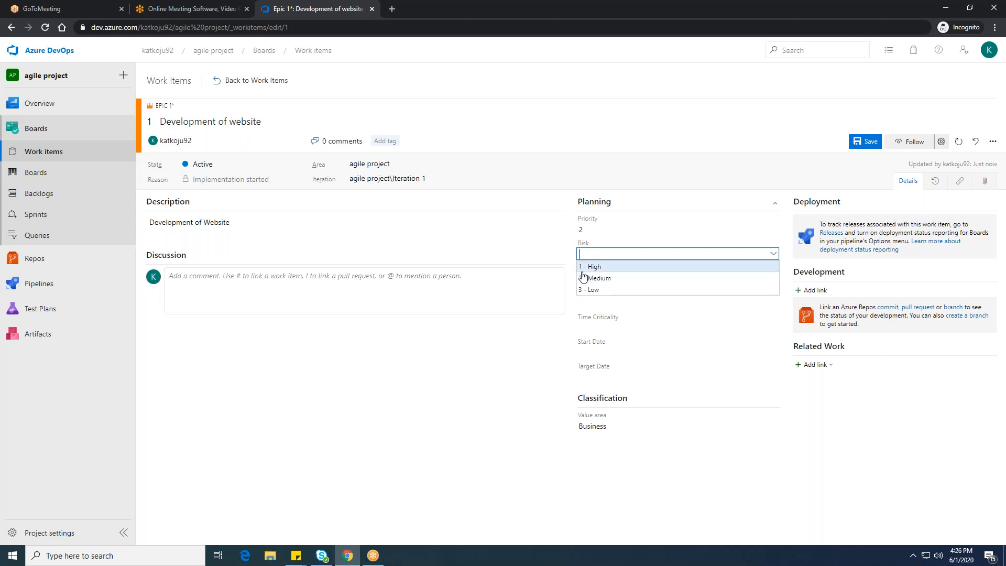
pyautogui.click(511, 384)
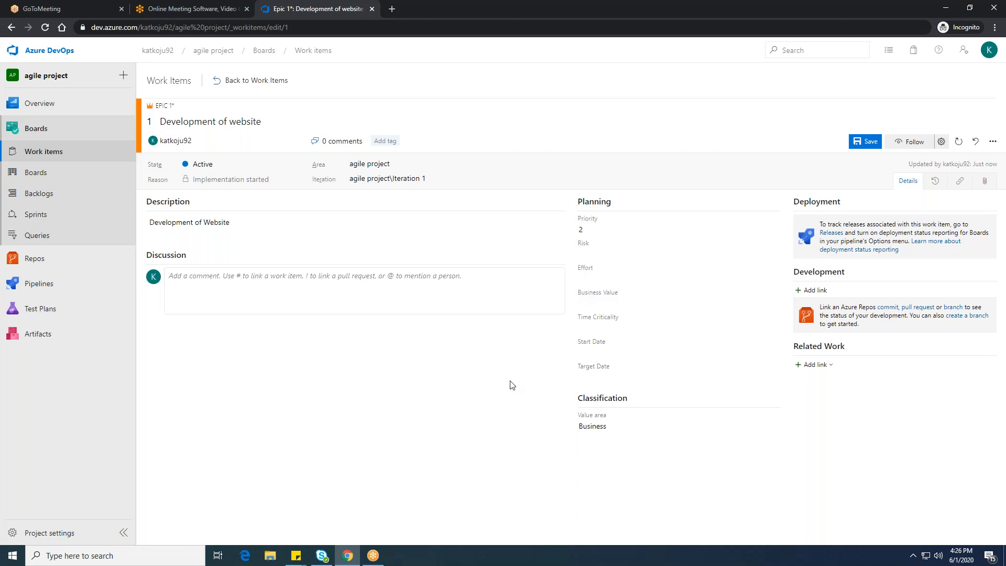
pyautogui.click(605, 276)
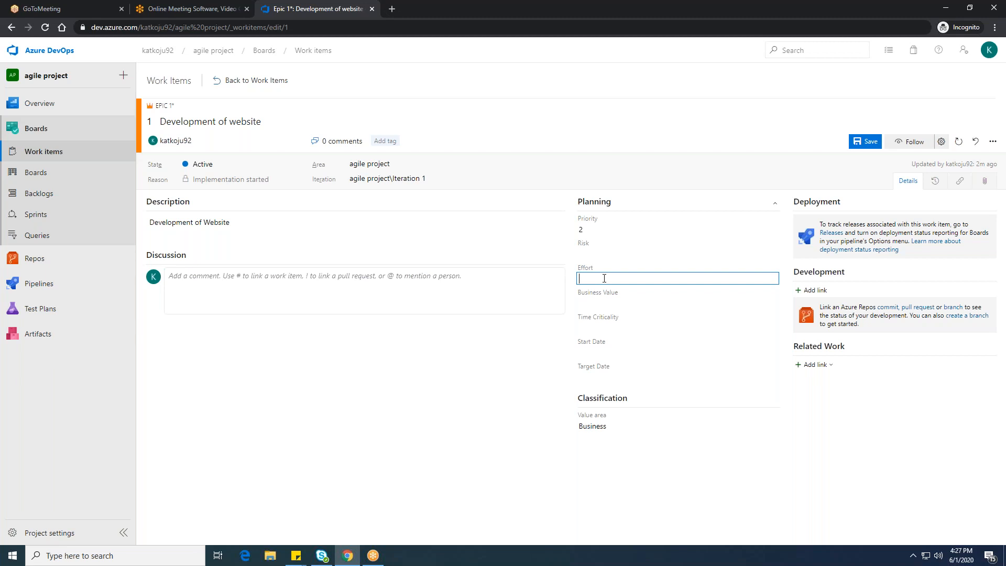
pyautogui.click(678, 302)
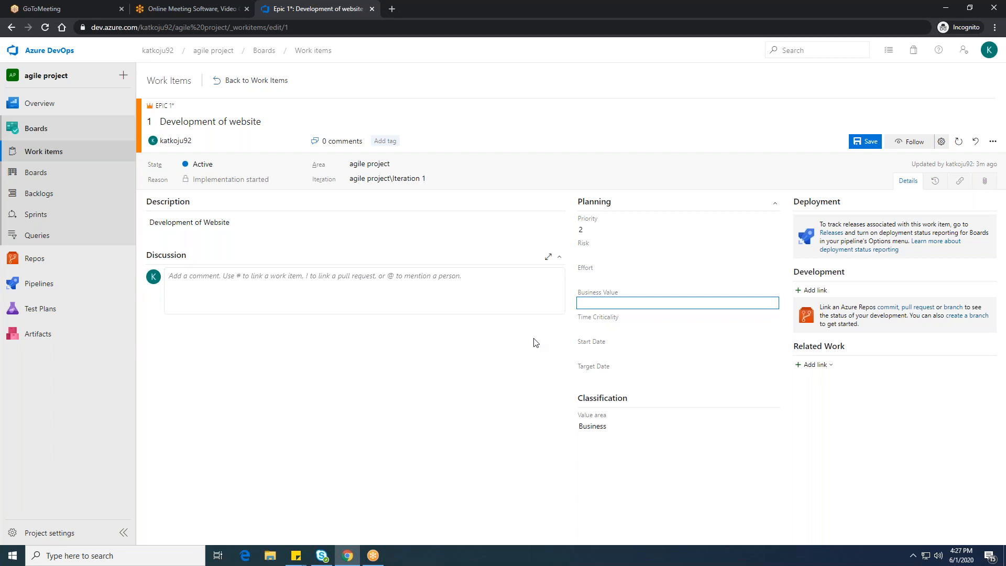
pyautogui.click(597, 329)
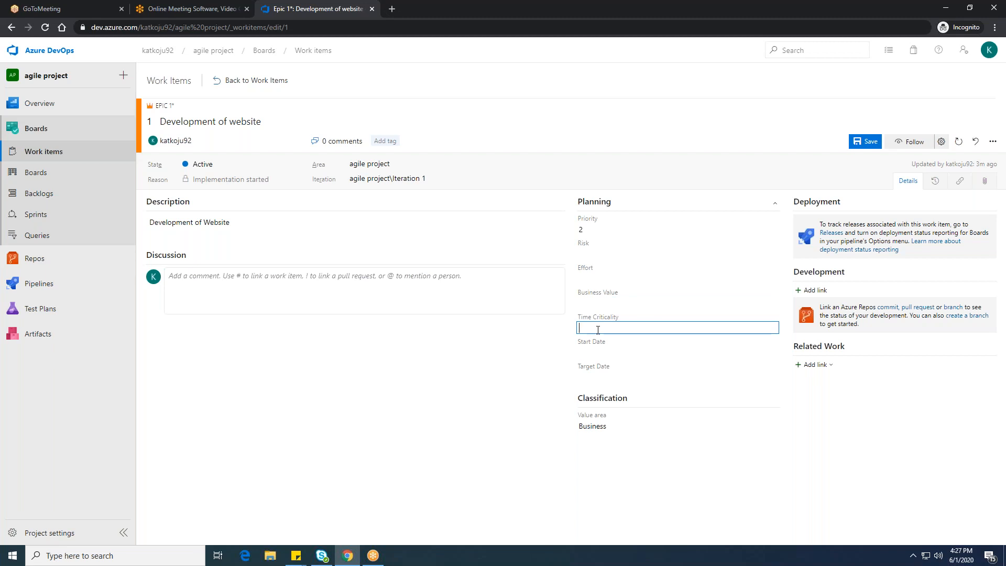
# Step: Set the epic's start date to today's date, 01/06/2020
pyautogui.click(583, 353)
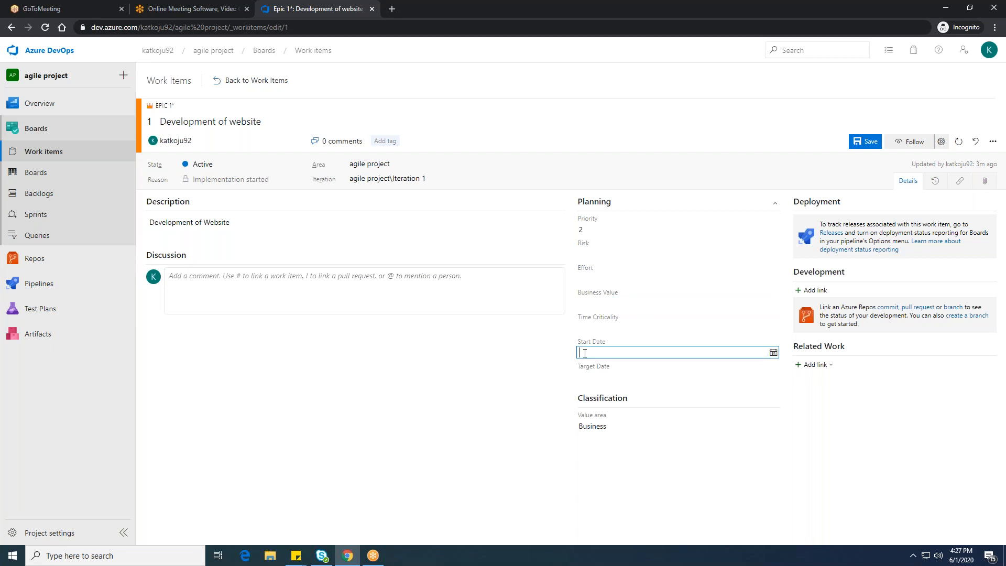
pyautogui.click(772, 355)
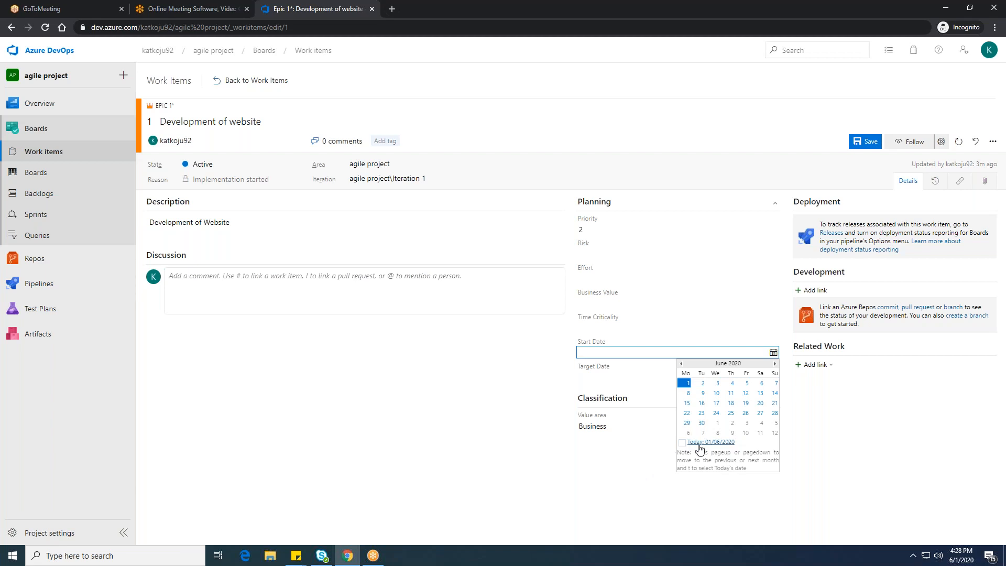
pyautogui.click(620, 480)
pyautogui.click(645, 352)
pyautogui.click(773, 353)
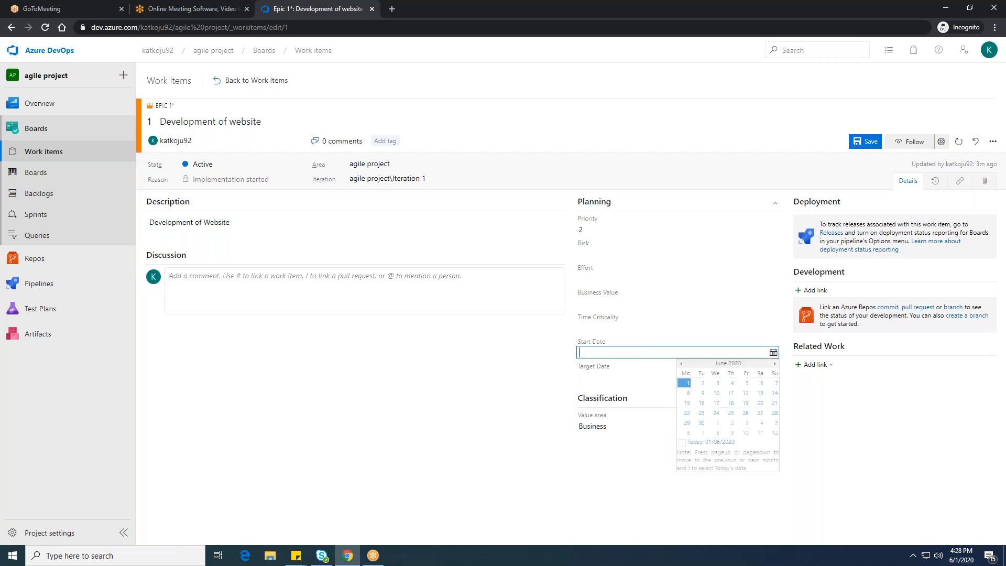
pyautogui.click(705, 444)
# Step: Set the epic's target date to 1 September 2020 (01/09/2020)
pyautogui.click(612, 381)
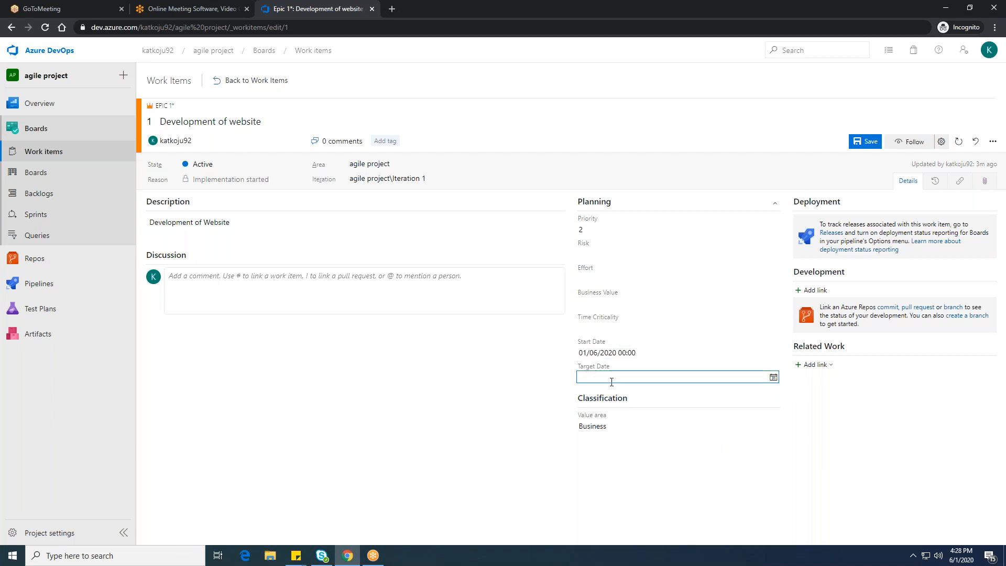
pyautogui.click(773, 377)
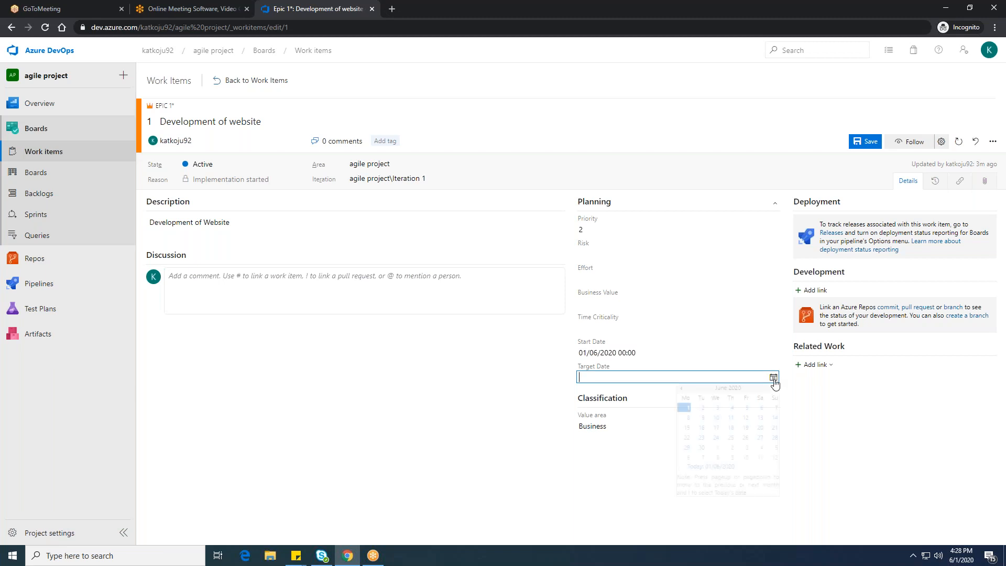
pyautogui.click(774, 388)
pyautogui.click(774, 389)
pyautogui.click(774, 390)
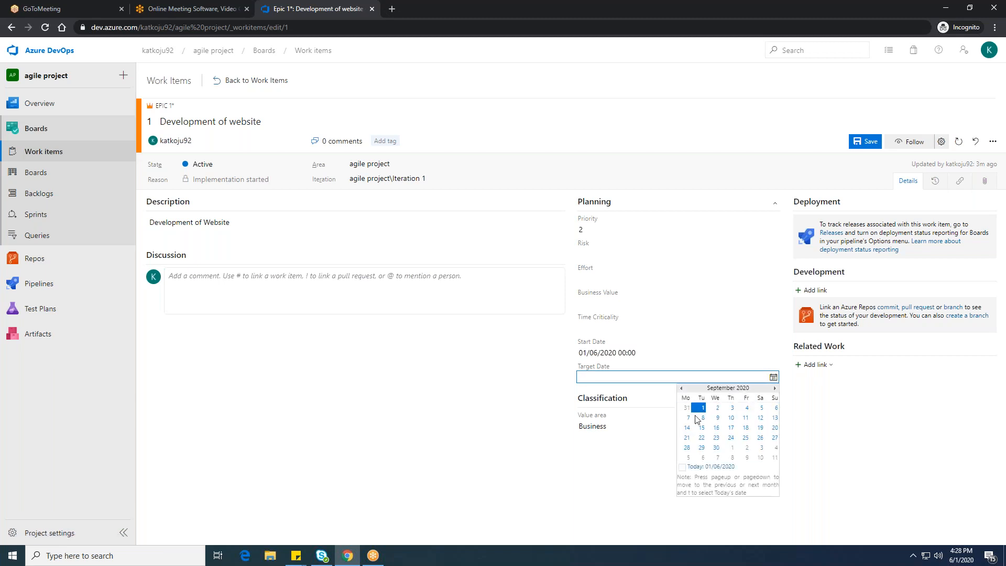
pyautogui.click(701, 408)
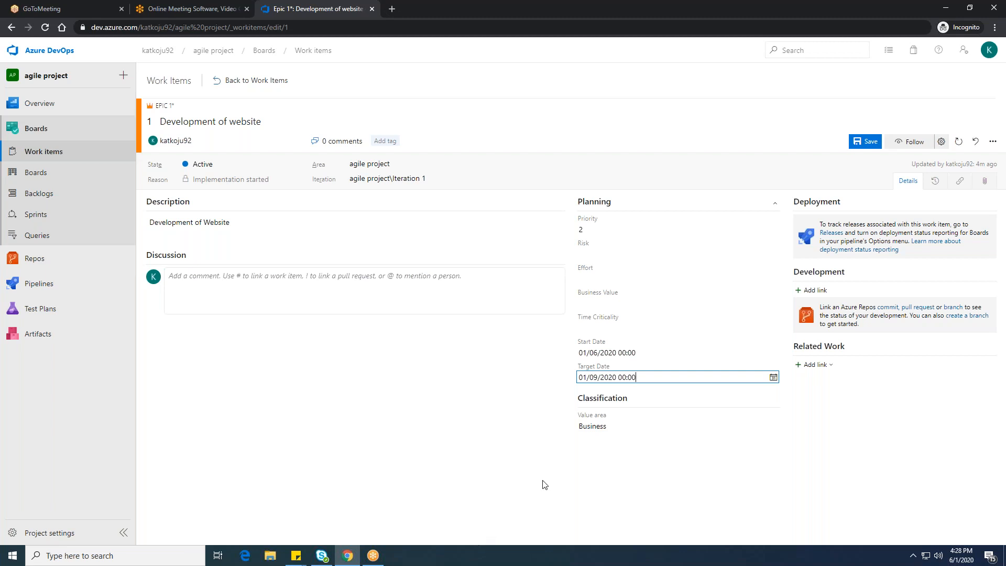
# Step: Examine the value area options in the epic's classification without changing the selection
pyautogui.click(600, 425)
pyautogui.click(600, 425)
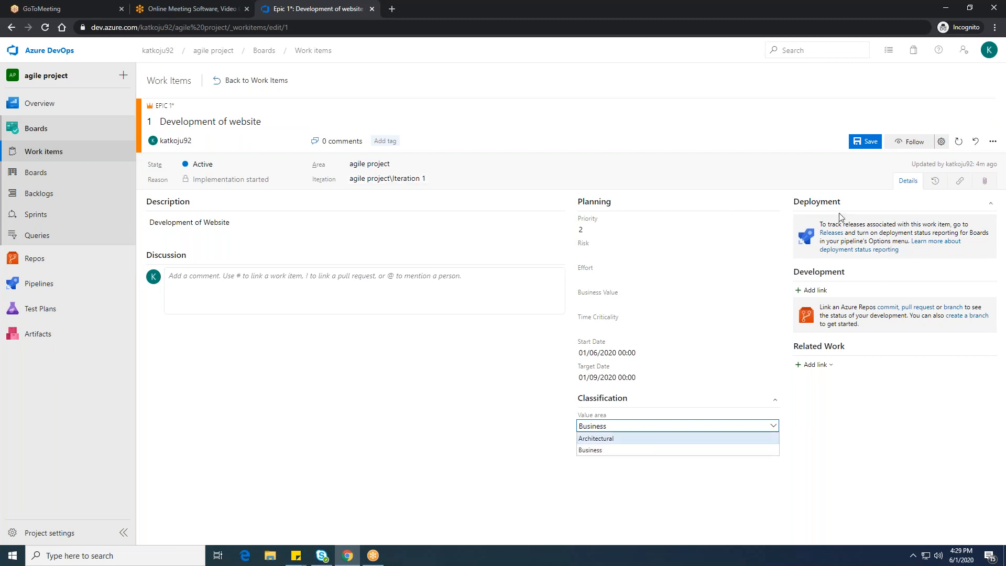
pyautogui.click(814, 519)
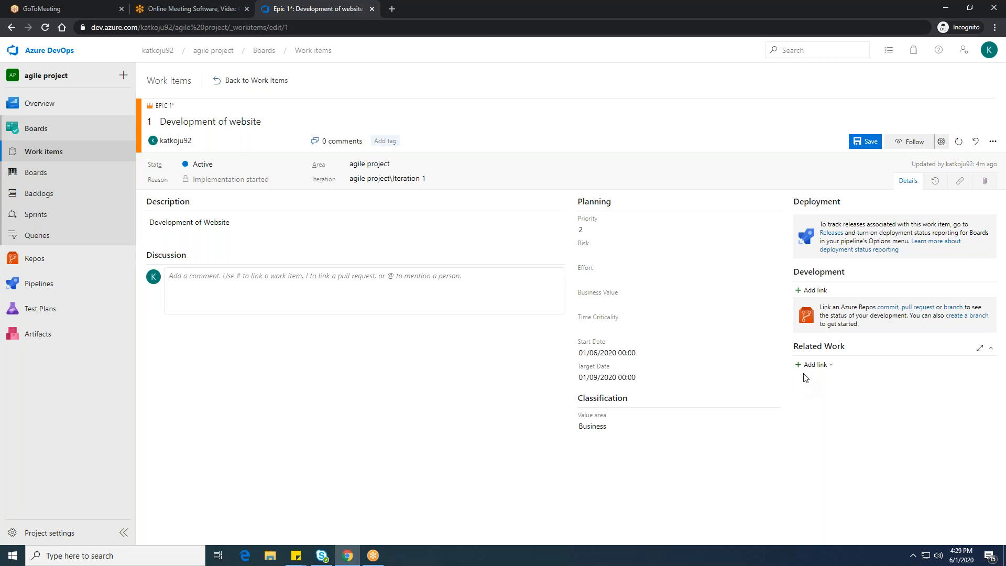
# Step: Examine the link type, repository and branch choices for a development link on the epic, and leave without adding one
pyautogui.click(815, 290)
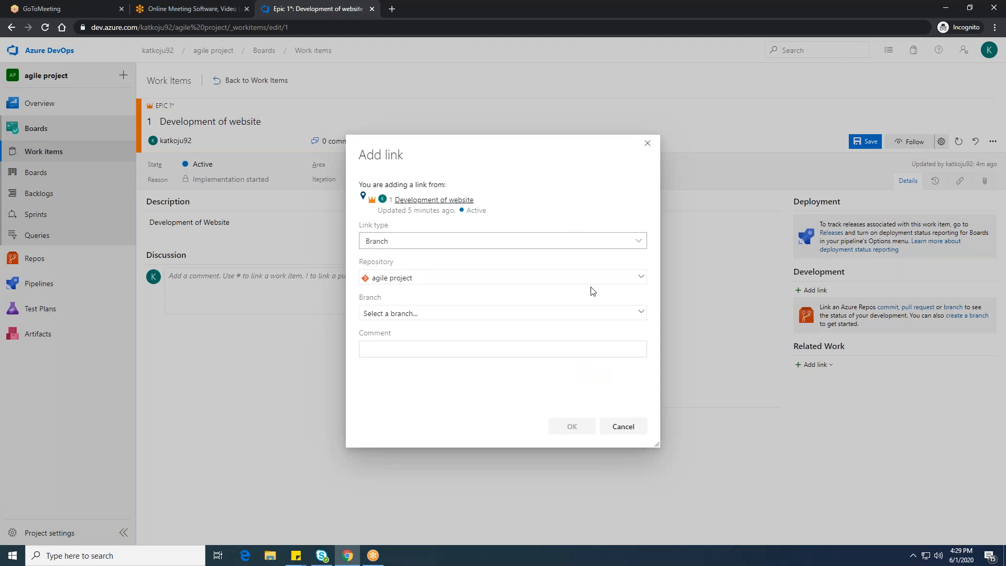
pyautogui.click(591, 236)
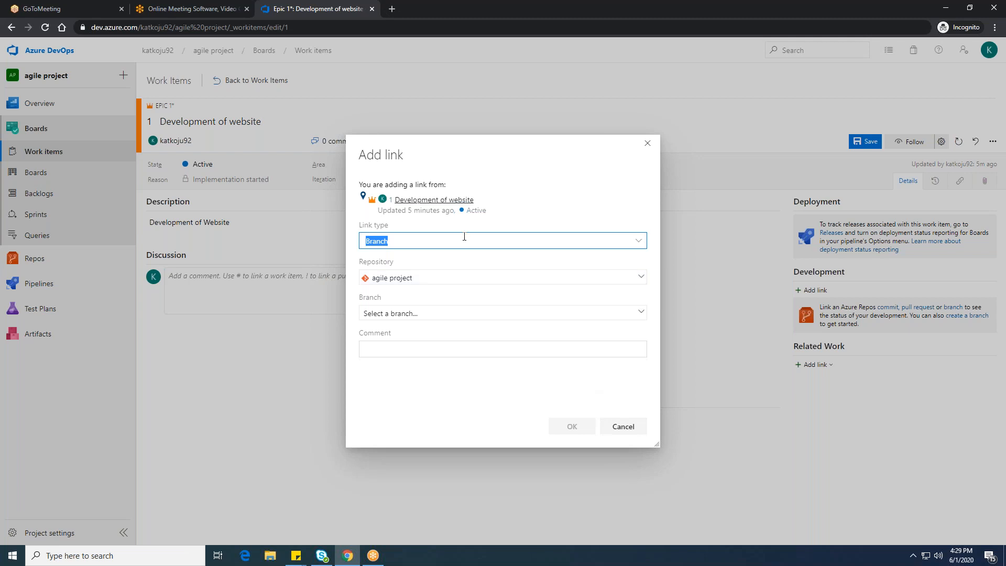
pyautogui.click(638, 241)
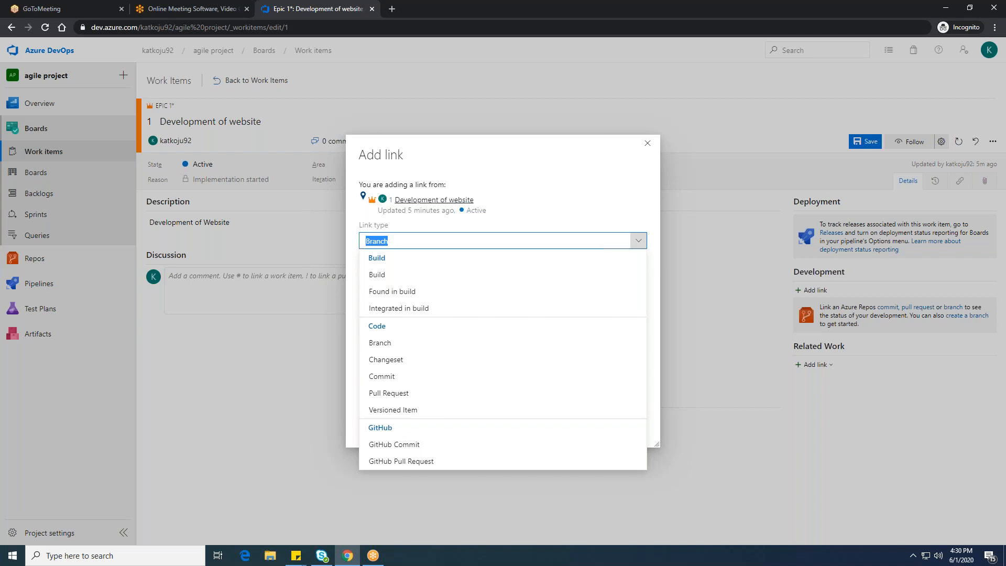
pyautogui.press('Return')
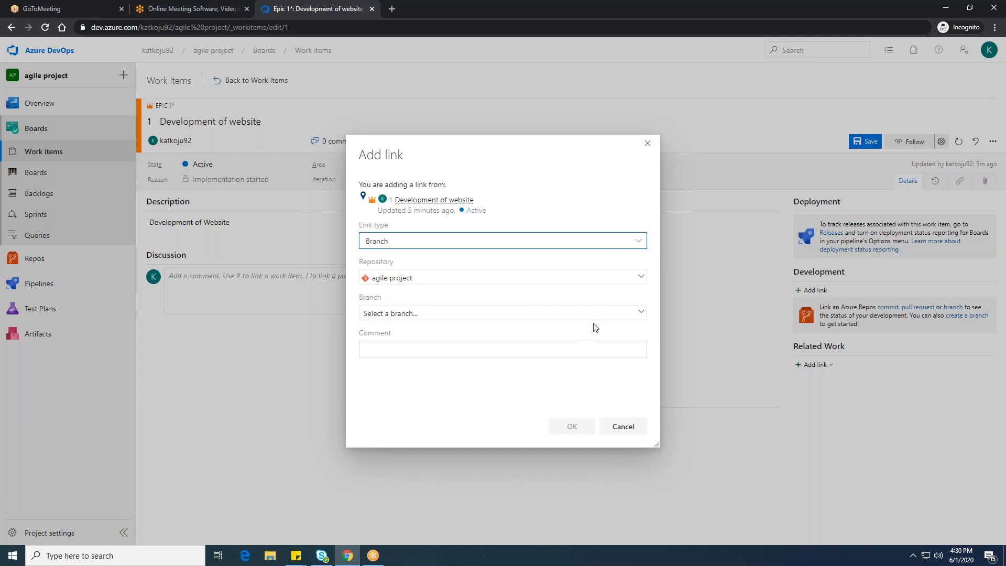
pyautogui.click(641, 280)
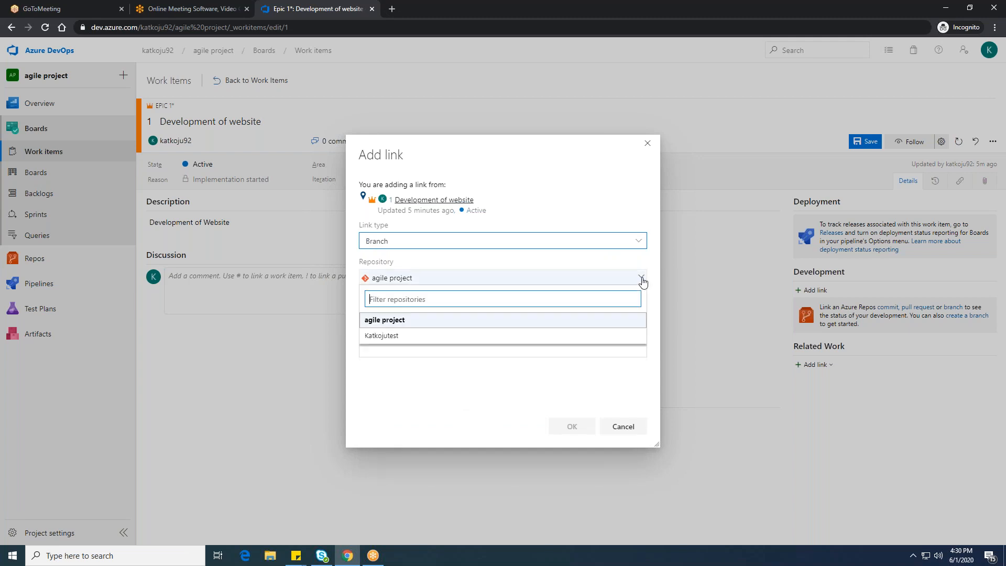
pyautogui.click(641, 279)
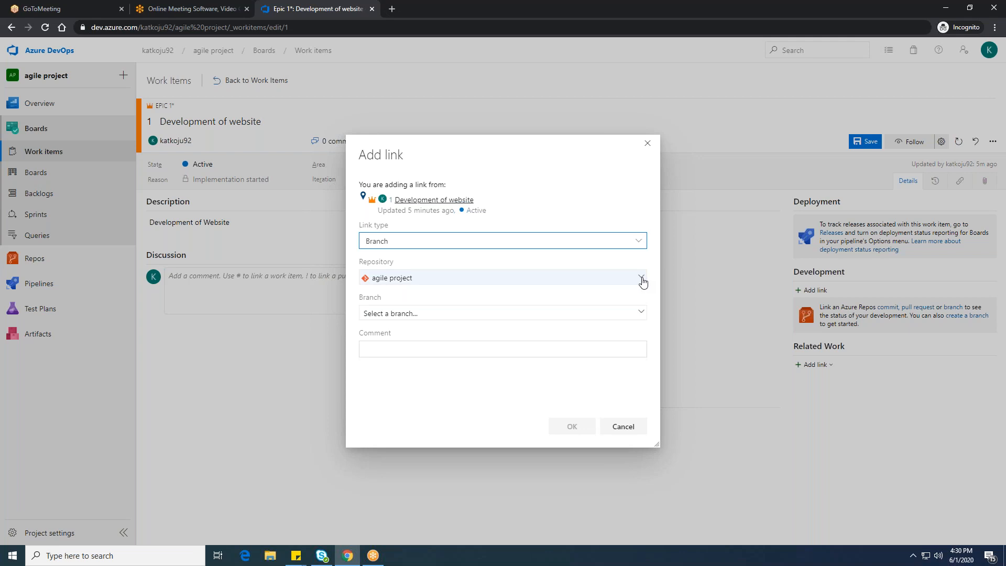
pyautogui.click(643, 313)
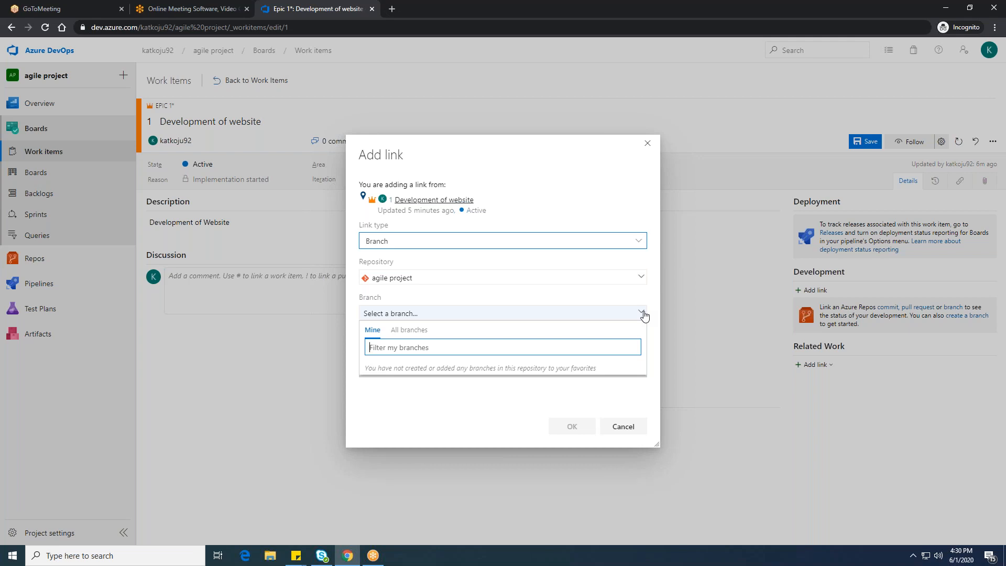
pyautogui.click(644, 315)
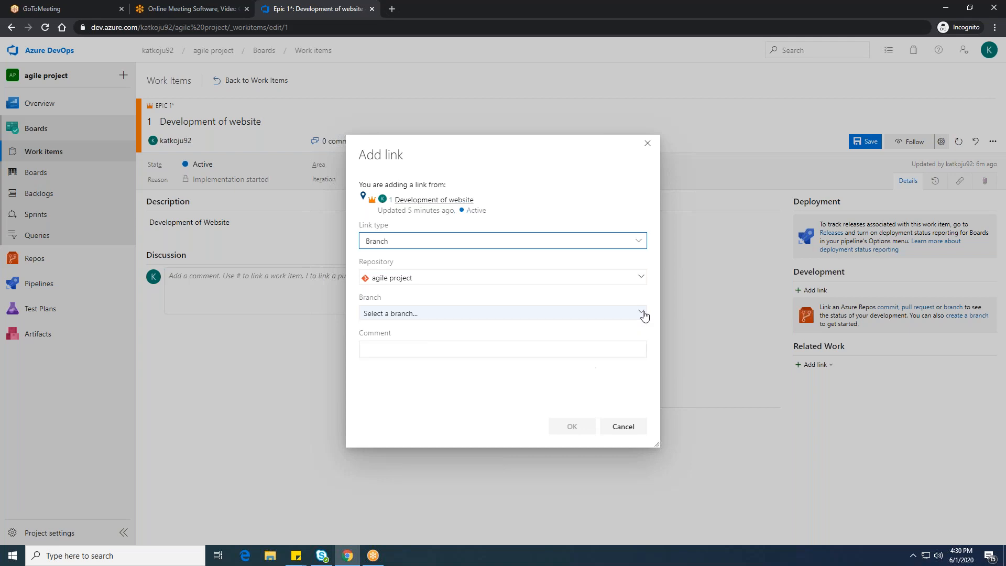
pyautogui.click(628, 427)
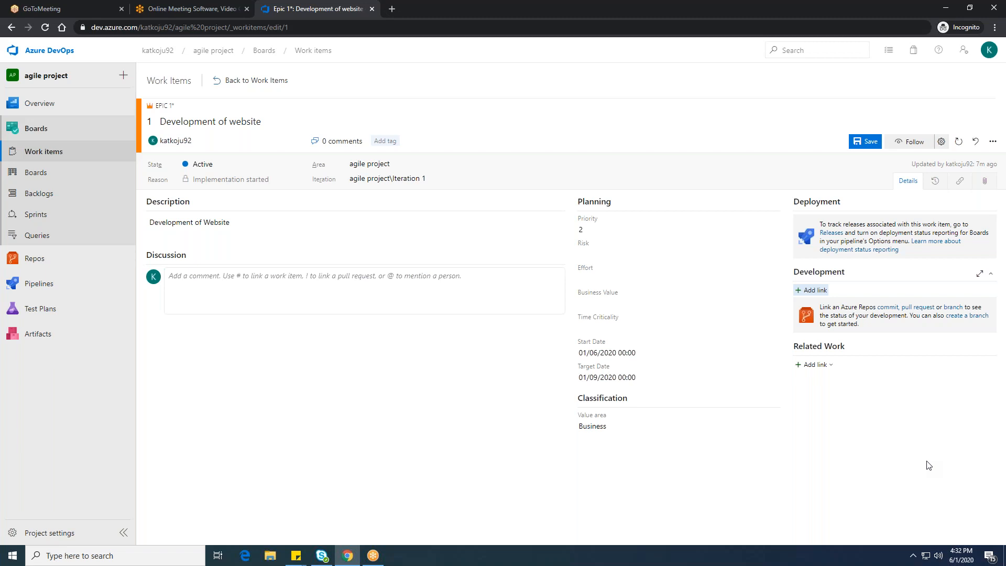
# Step: Save the epic with its description, start date and target date
pyautogui.click(871, 143)
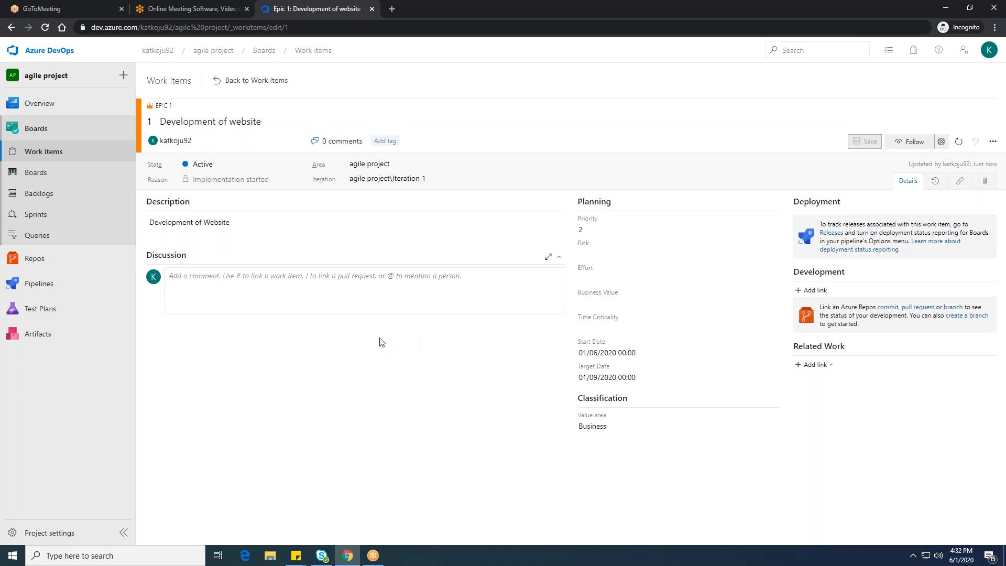
# Step: Start a new linked item from the epic with link type Child and work item type Feature
pyautogui.click(812, 366)
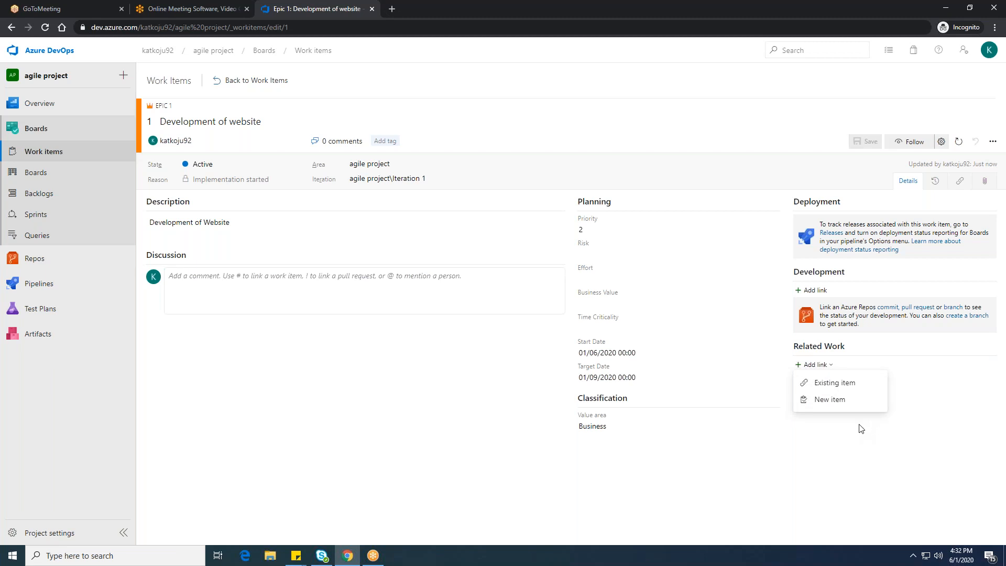
pyautogui.click(831, 399)
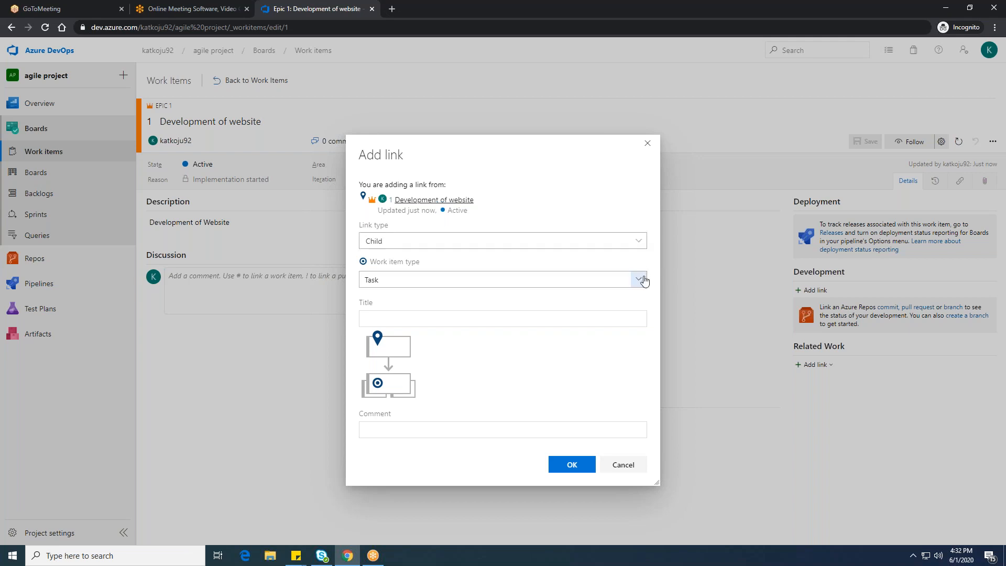
pyautogui.click(637, 240)
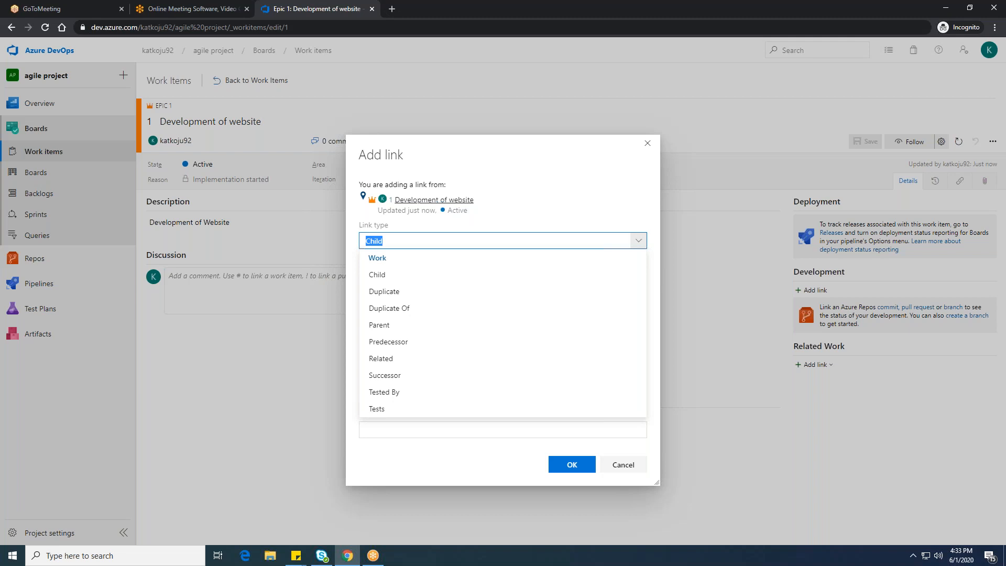
pyautogui.press('Return')
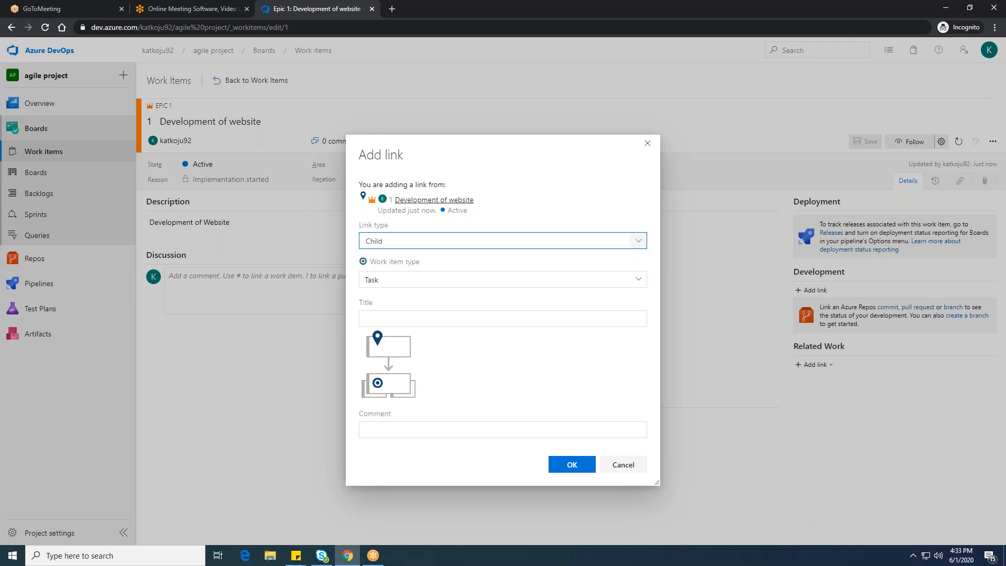
pyautogui.click(637, 282)
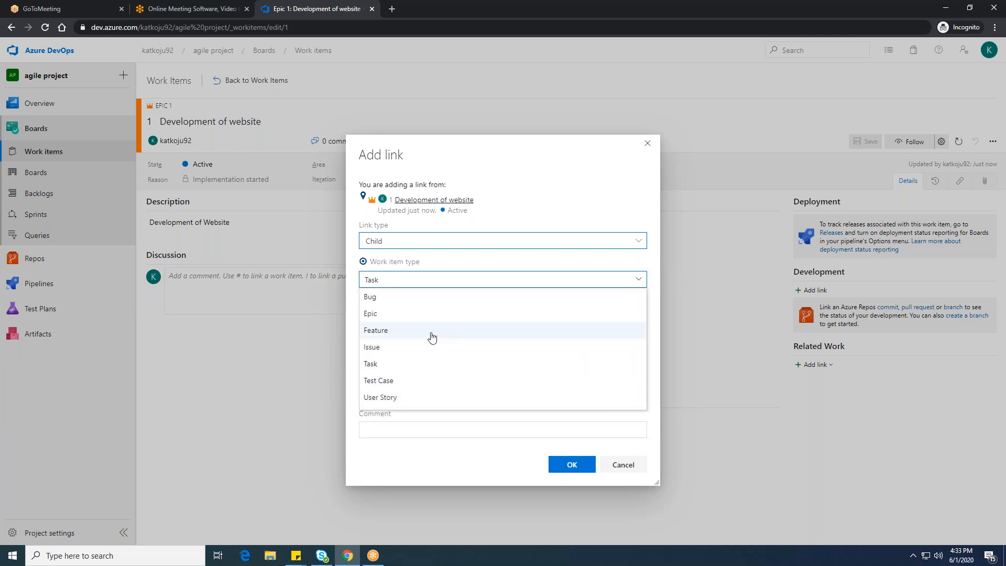
pyautogui.click(394, 335)
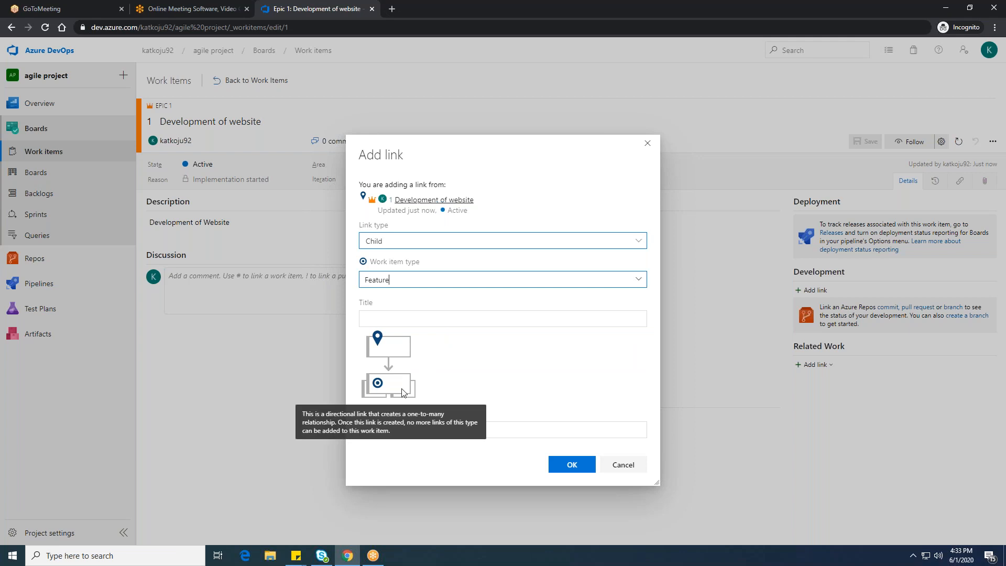
# Step: Title the child feature "Development of Customer Module", create it and save it under the epic
pyautogui.click(501, 313)
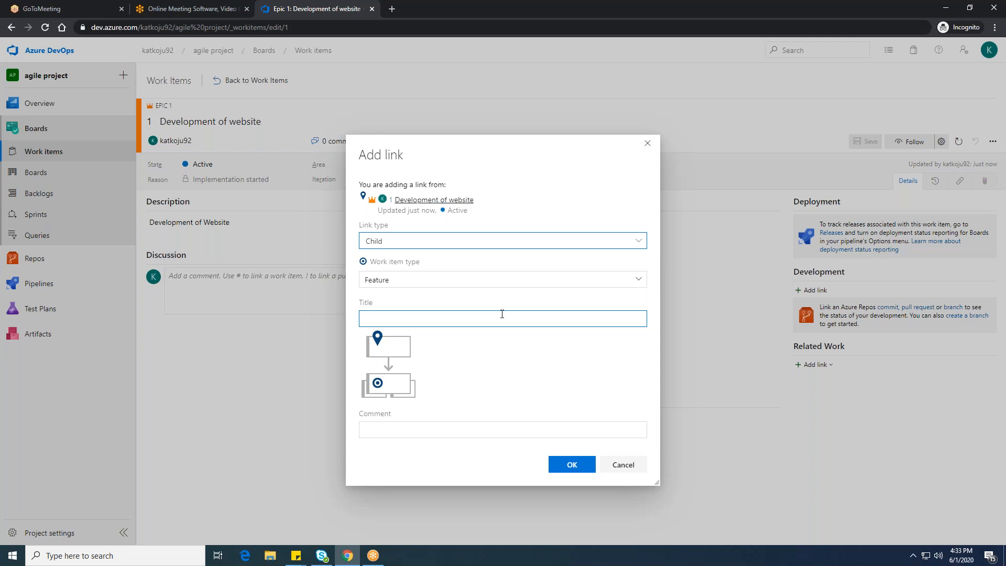
pyautogui.write('Development of Customer Module')
pyautogui.click(513, 353)
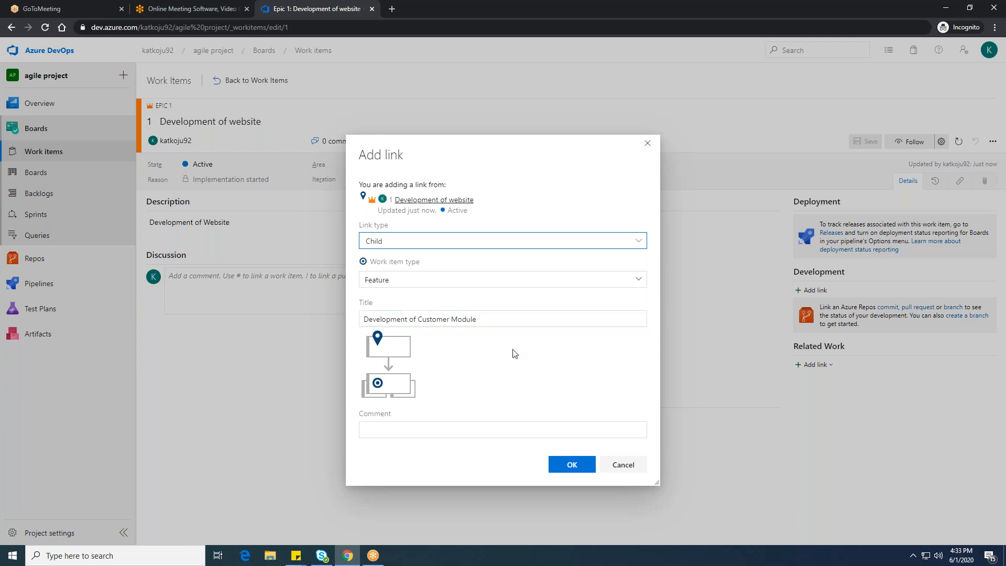
pyautogui.click(571, 464)
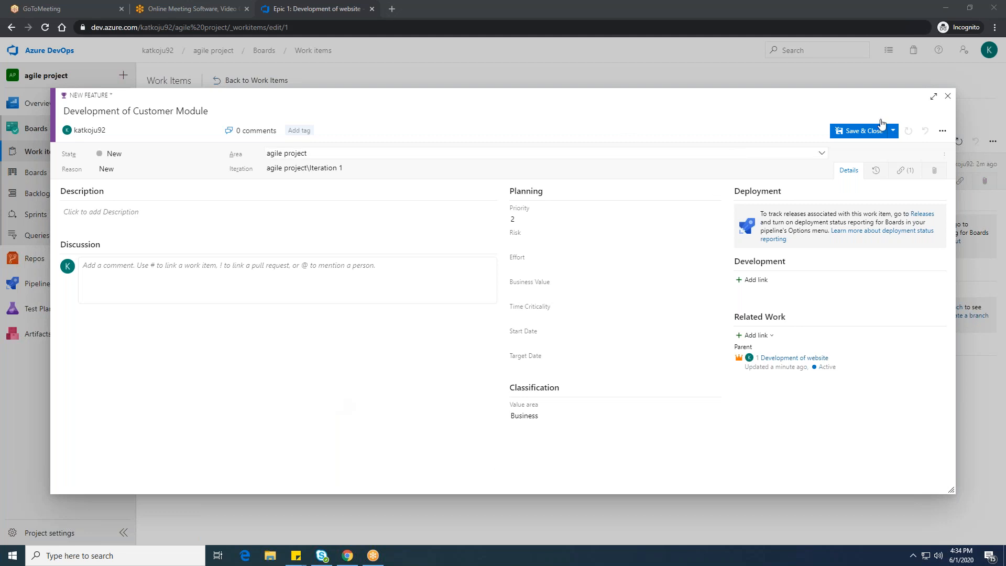
pyautogui.click(848, 134)
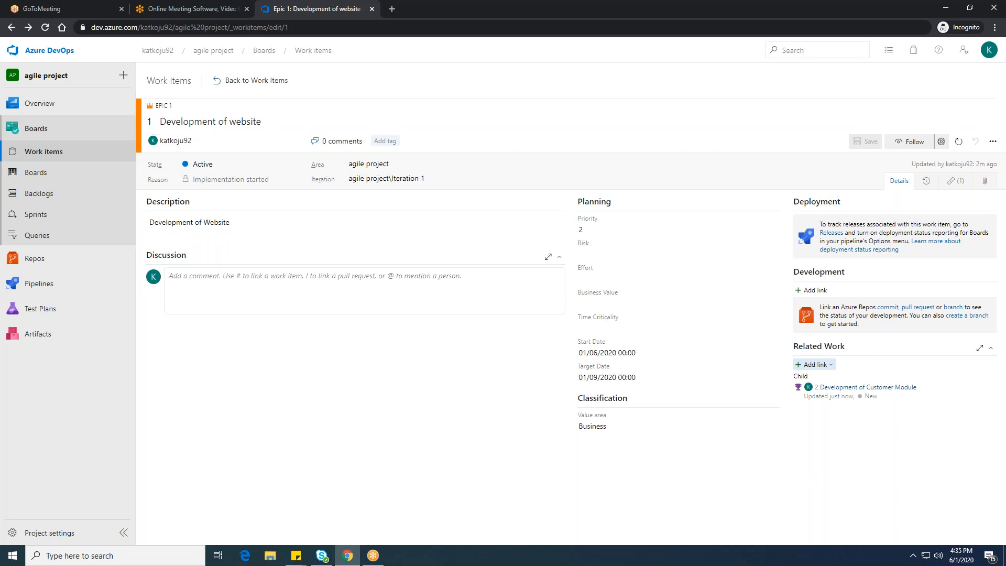
# Step: Open the Development of Customer Module feature and examine the work item types offered for a new linked item
pyautogui.click(865, 387)
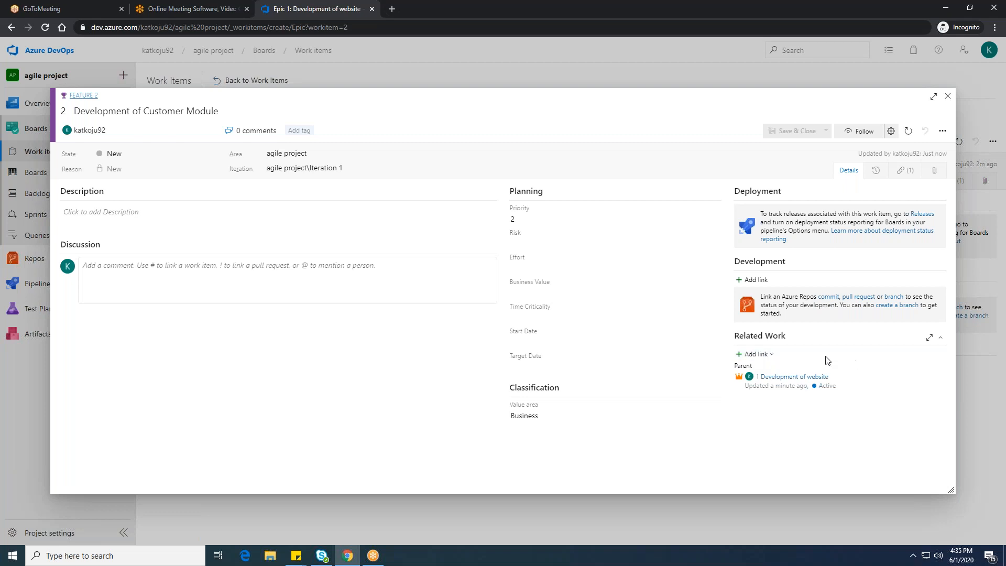
pyautogui.click(756, 354)
pyautogui.click(766, 391)
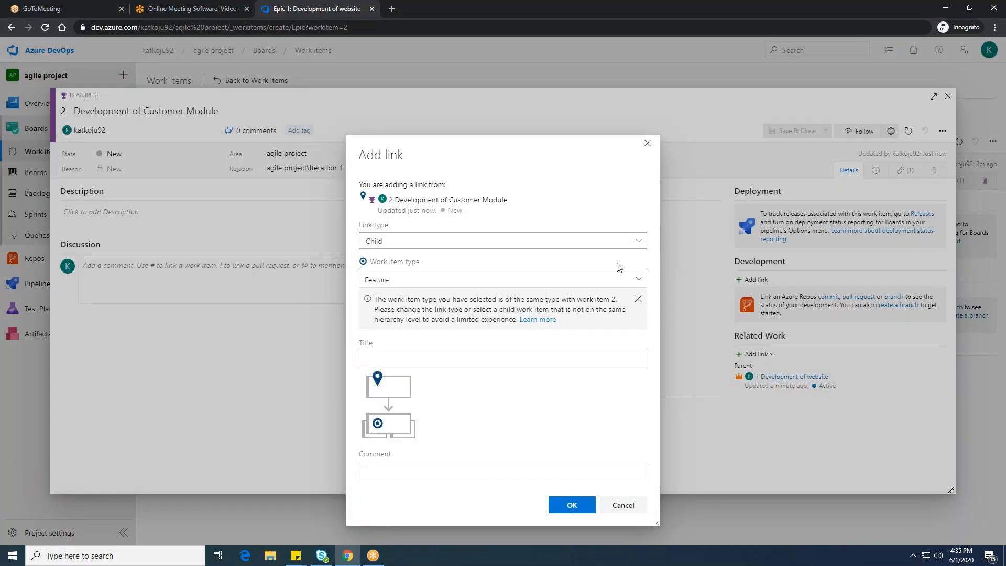
pyautogui.click(632, 278)
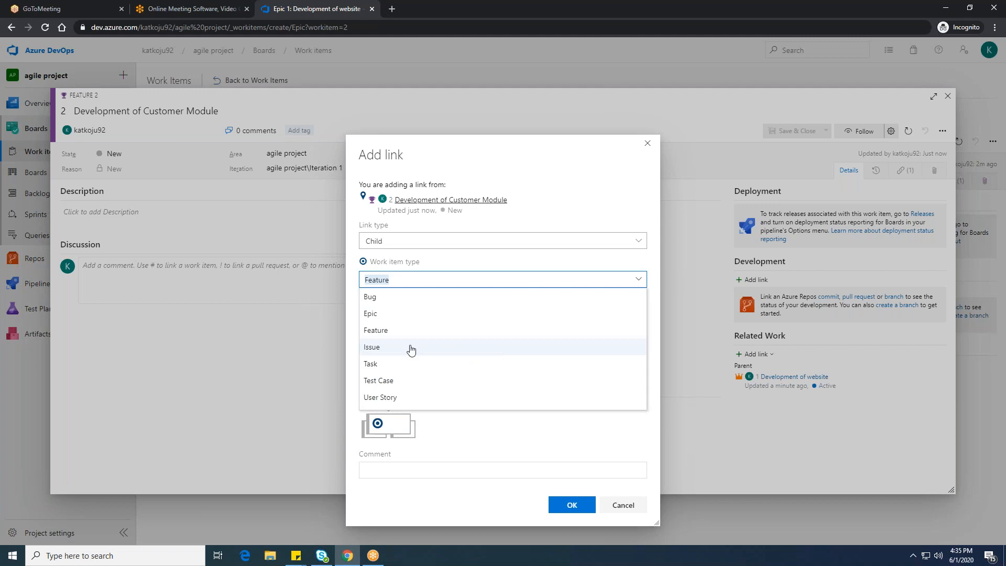
pyautogui.press('Up')
pyautogui.press('Up')
pyautogui.press('Up')
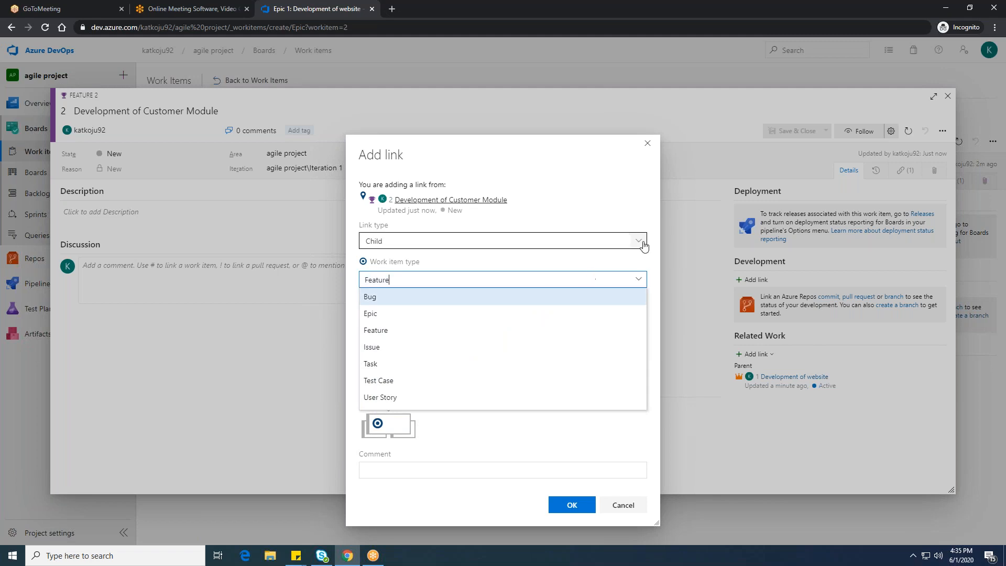
# Step: Try to set the link type of the feature's new linked item to Parent
pyautogui.click(638, 241)
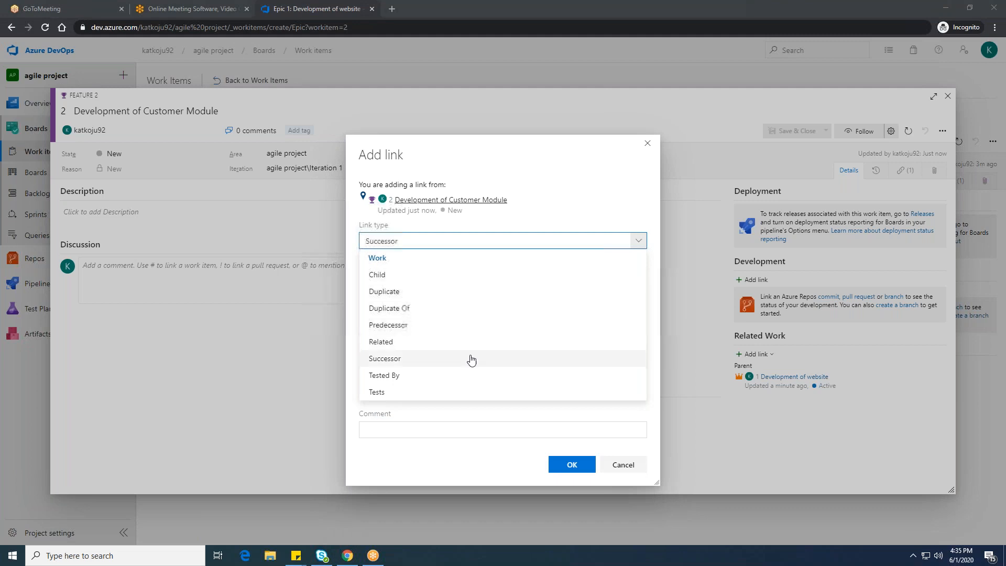
pyautogui.click(488, 239)
pyautogui.press('BackSpace')
pyautogui.press('BackSpace')
pyautogui.press('BackSpace')
pyautogui.press('BackSpace')
pyautogui.press('BackSpace')
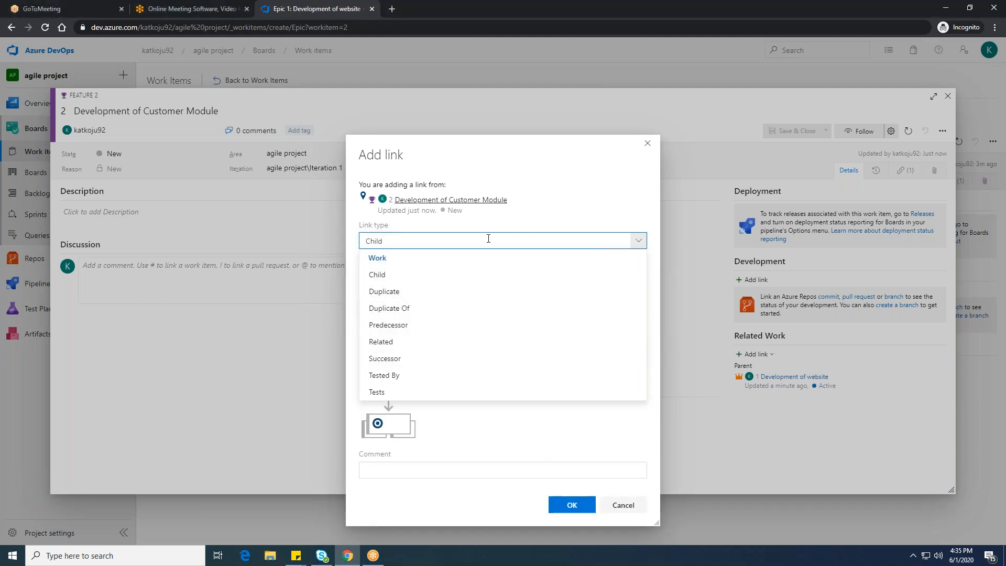
pyautogui.write('Pa')
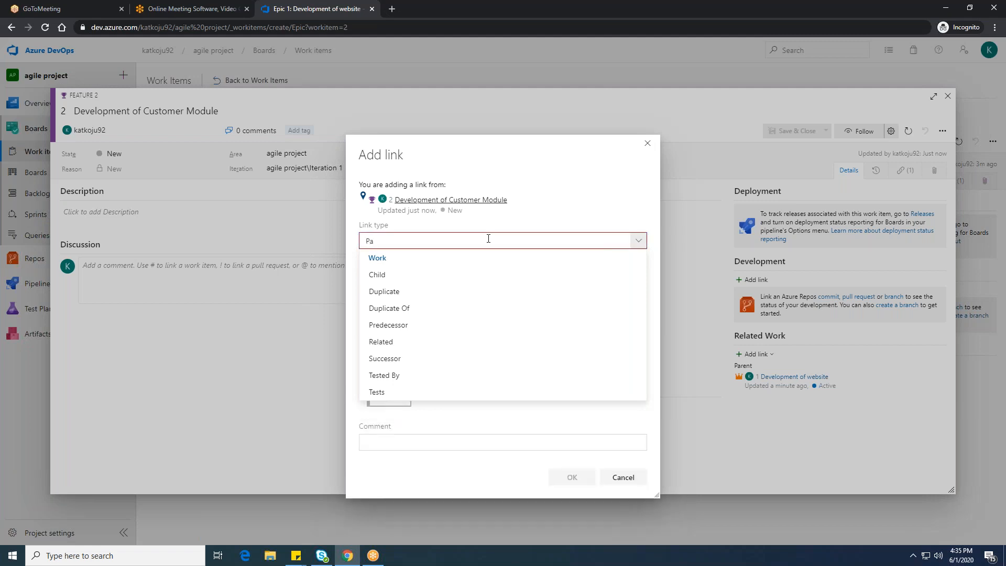
pyautogui.write('rent')
# Step: Set the link type back to Child, cancel the new link and close the feature
pyautogui.press('BackSpace')
pyautogui.press('BackSpace')
pyautogui.press('BackSpace')
pyautogui.press('BackSpace')
pyautogui.press('BackSpace')
pyautogui.click(404, 276)
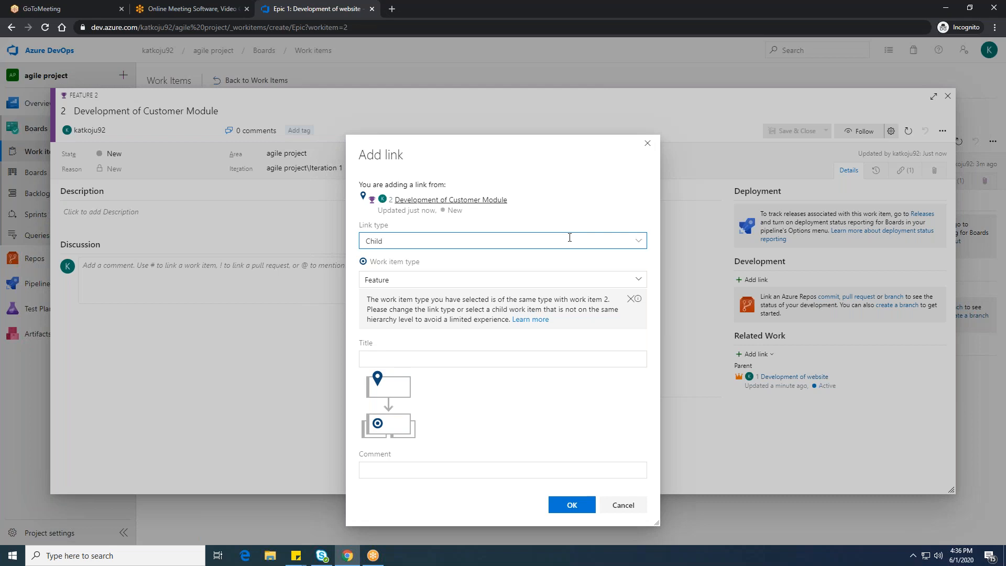
pyautogui.click(626, 505)
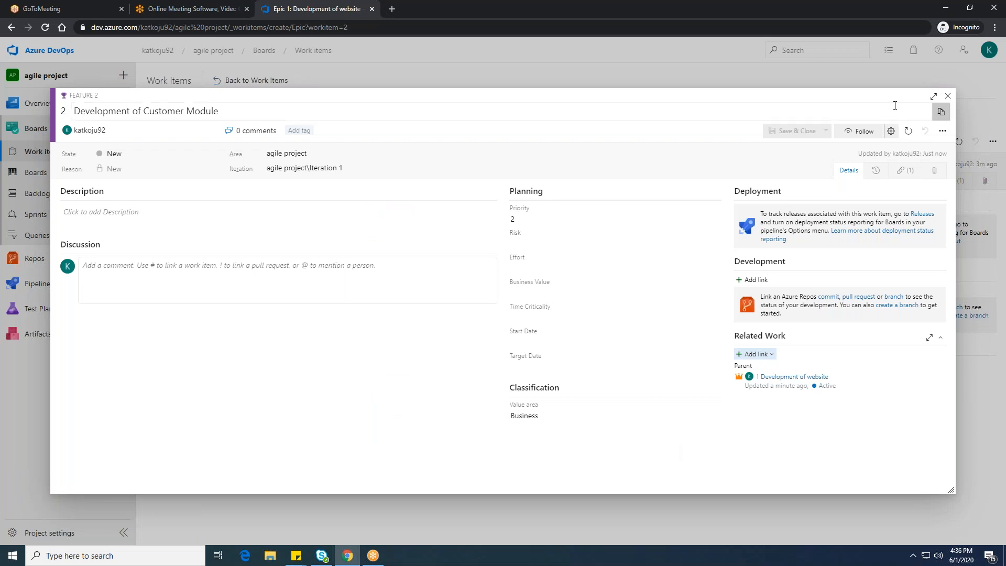
pyautogui.click(948, 96)
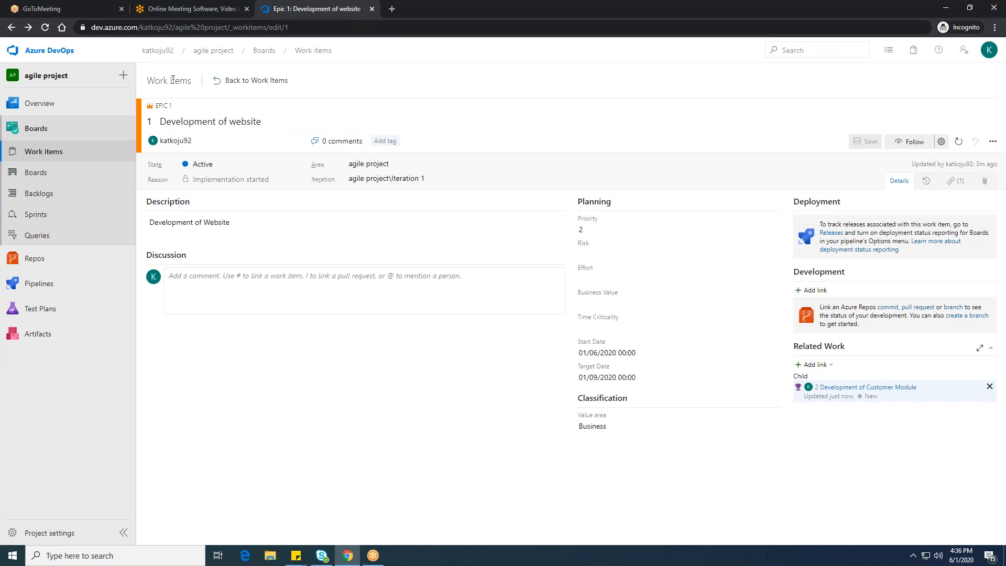
# Step: Reopen the Development of Customer Module feature from the work items list and start a new linked Child item of type User Story
pyautogui.click(238, 81)
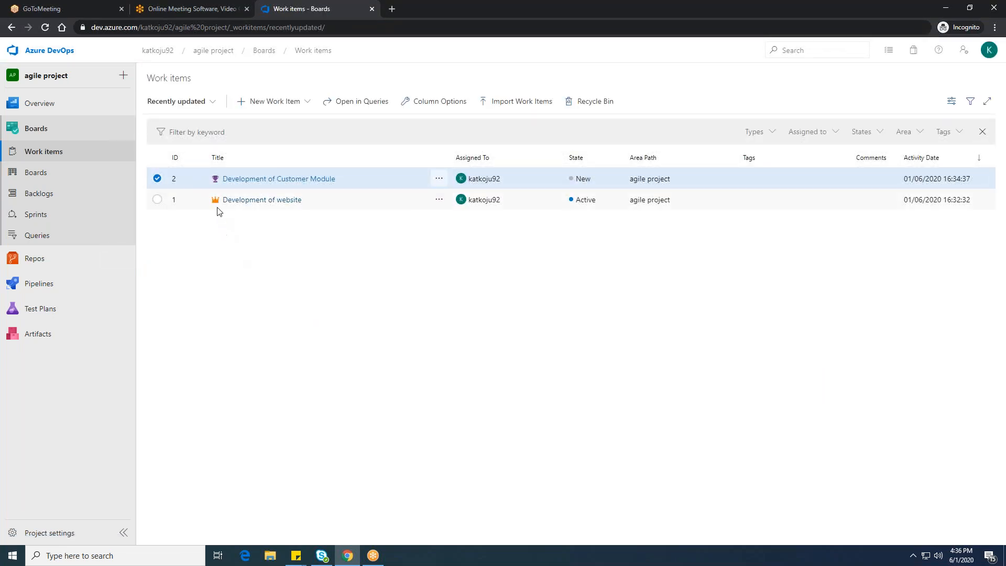
pyautogui.click(258, 179)
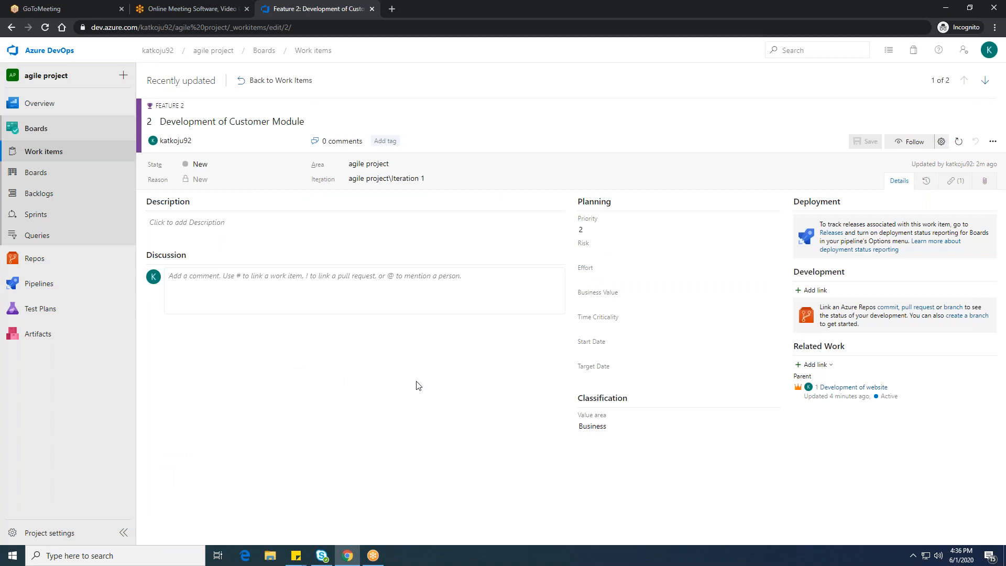
pyautogui.click(817, 364)
pyautogui.click(826, 383)
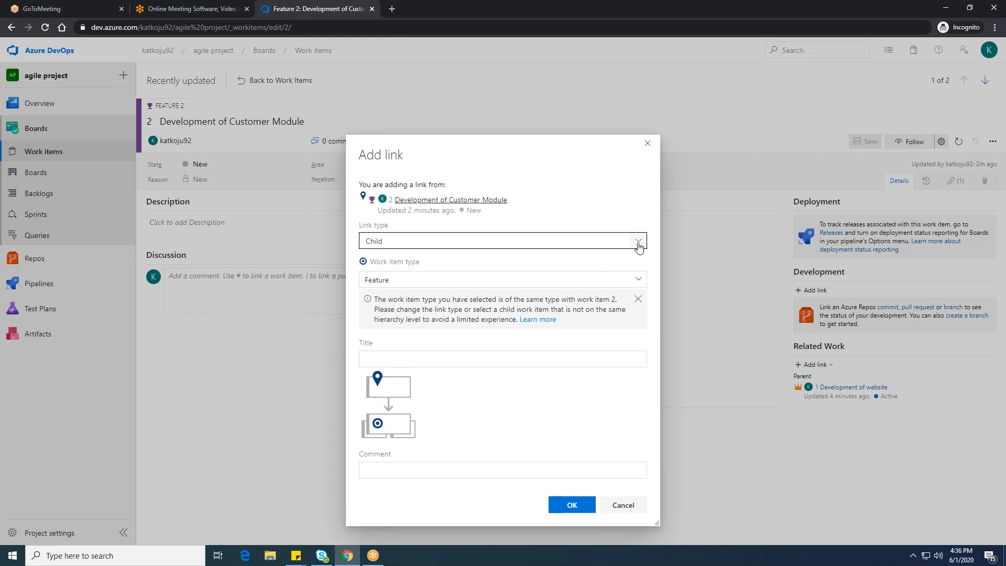
pyautogui.click(638, 279)
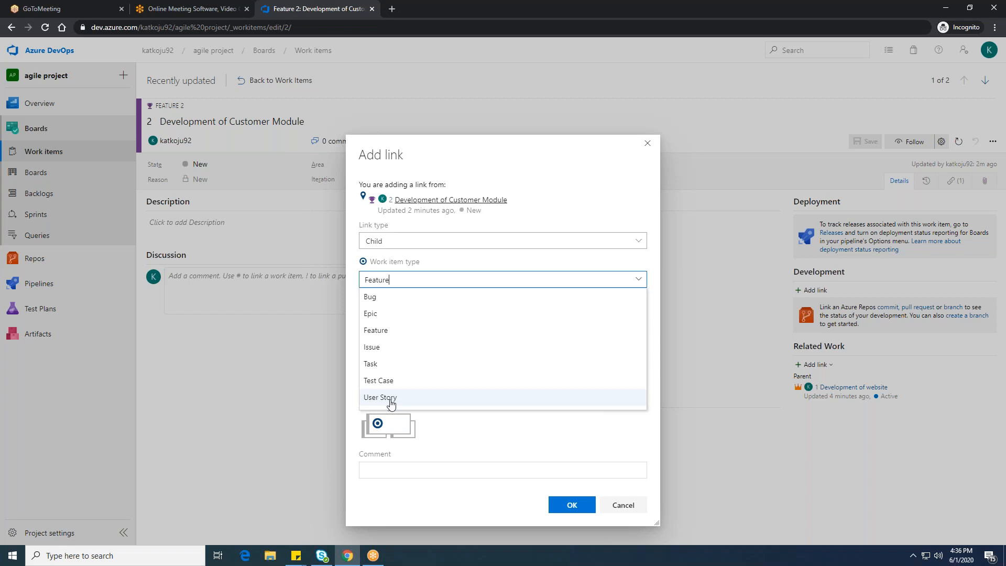
pyautogui.click(390, 399)
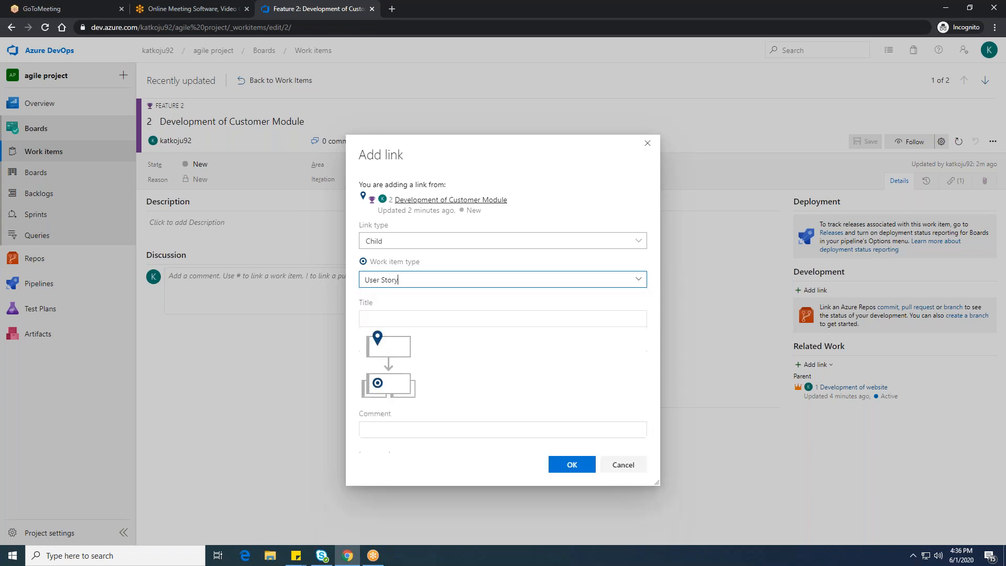
# Step: Title the child user story "Customer form creation" and create it from the link form
pyautogui.click(531, 322)
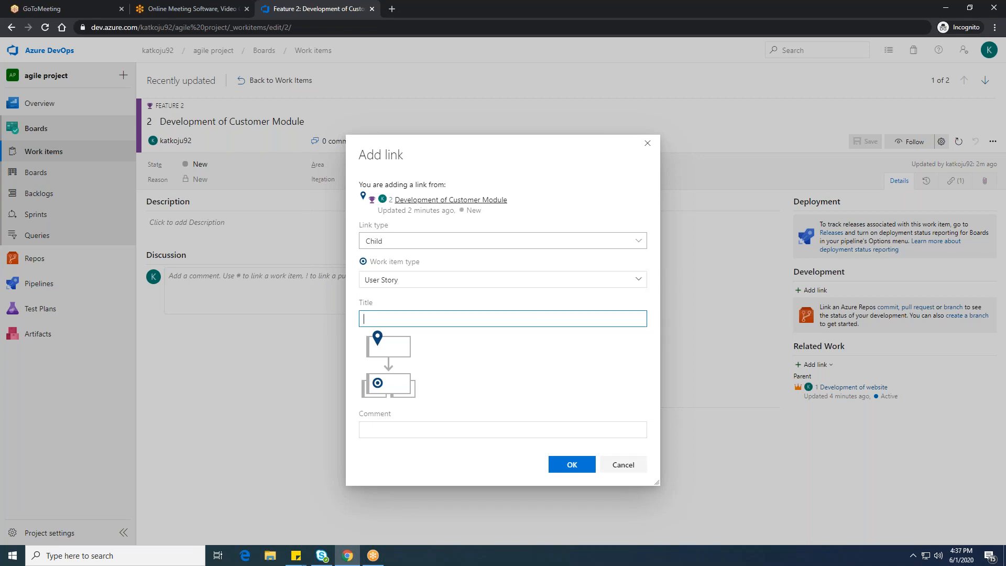
pyautogui.write('Customer form creation')
pyautogui.click(574, 464)
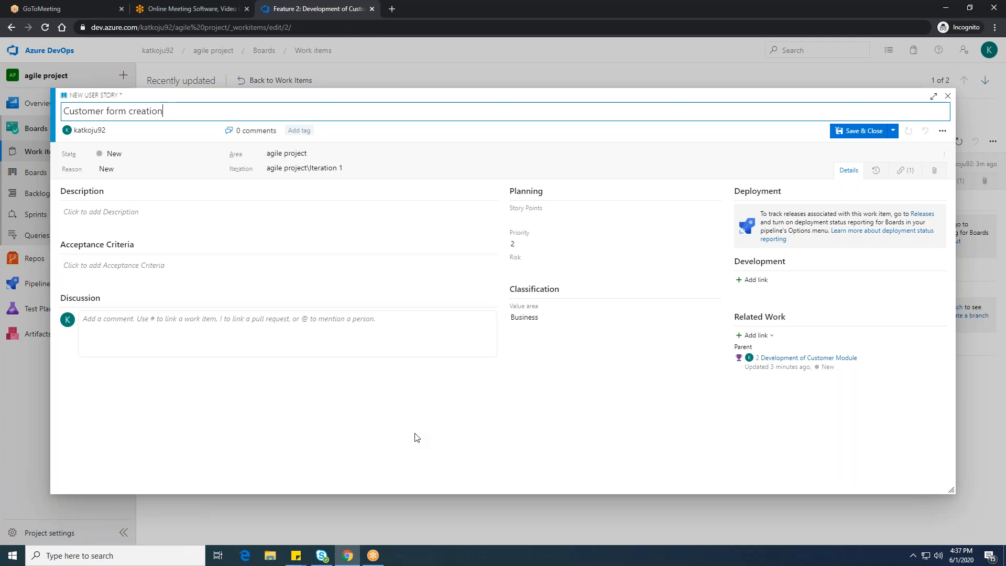
# Step: Enter "Need to have 5 buttons" as the user story's acceptance criteria
pyautogui.click(1001, 406)
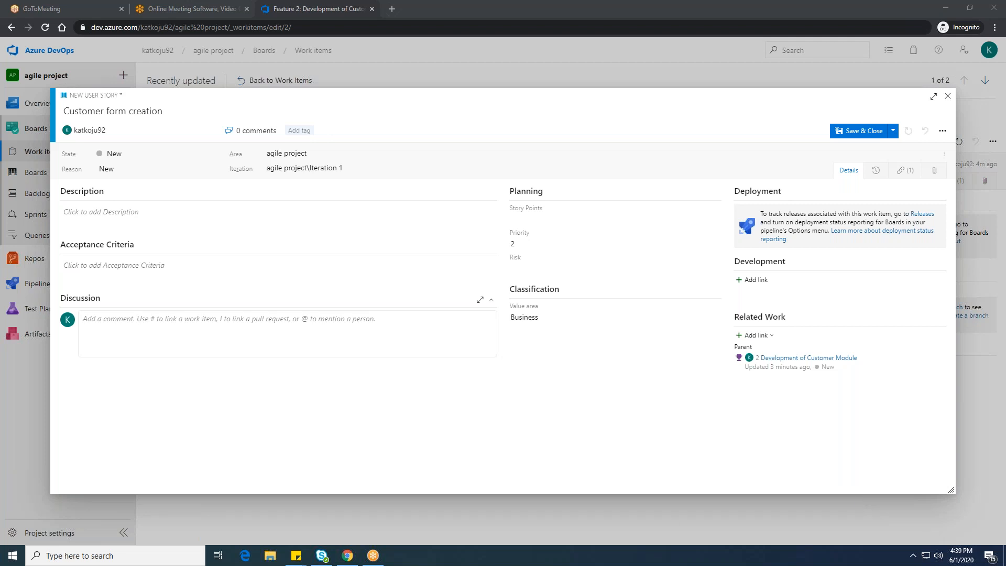
pyautogui.click(147, 266)
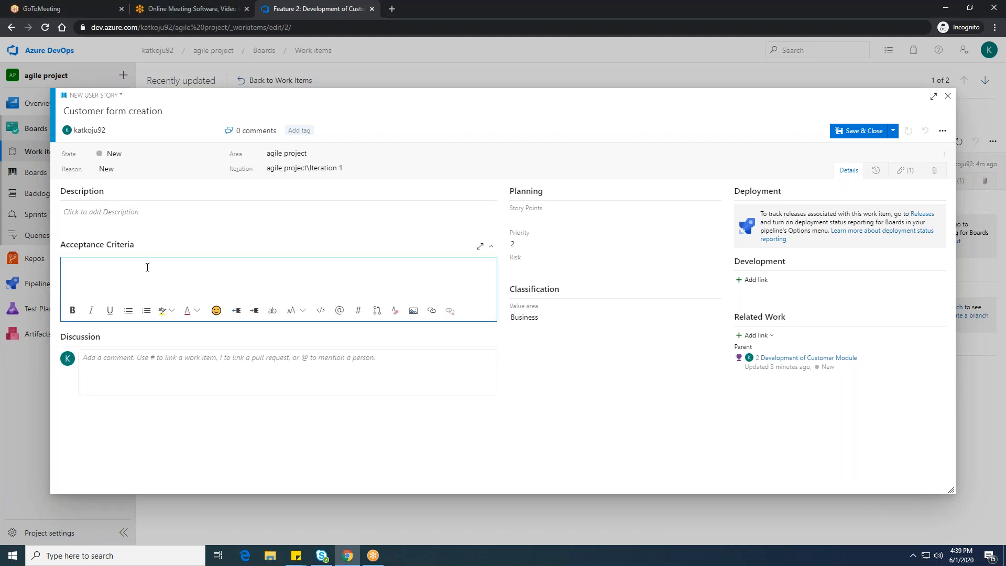
pyautogui.write('Need to have 5 buttons')
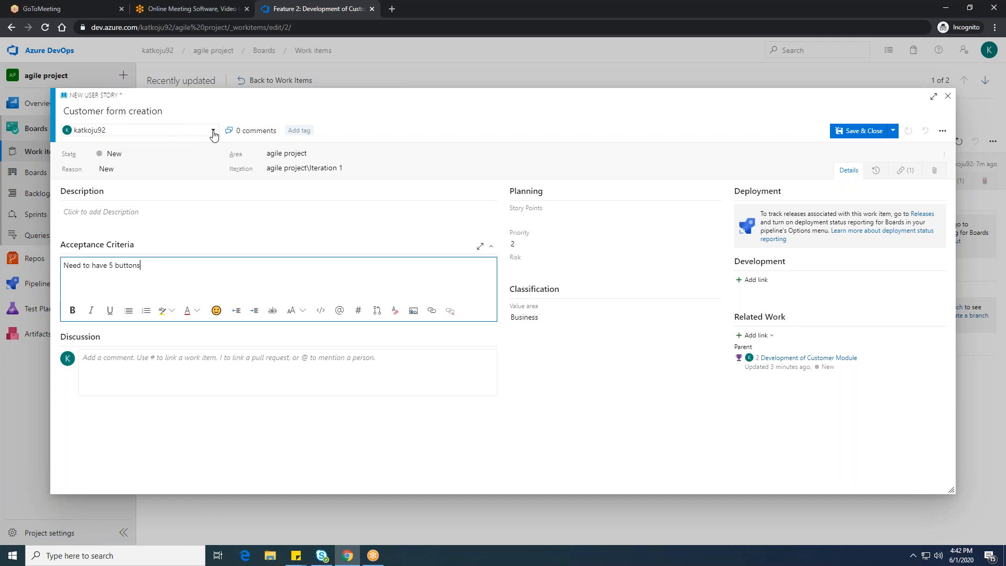
# Step: Examine the assignee choices for the user story without changing the assignment
pyautogui.click(213, 132)
pyautogui.click(214, 132)
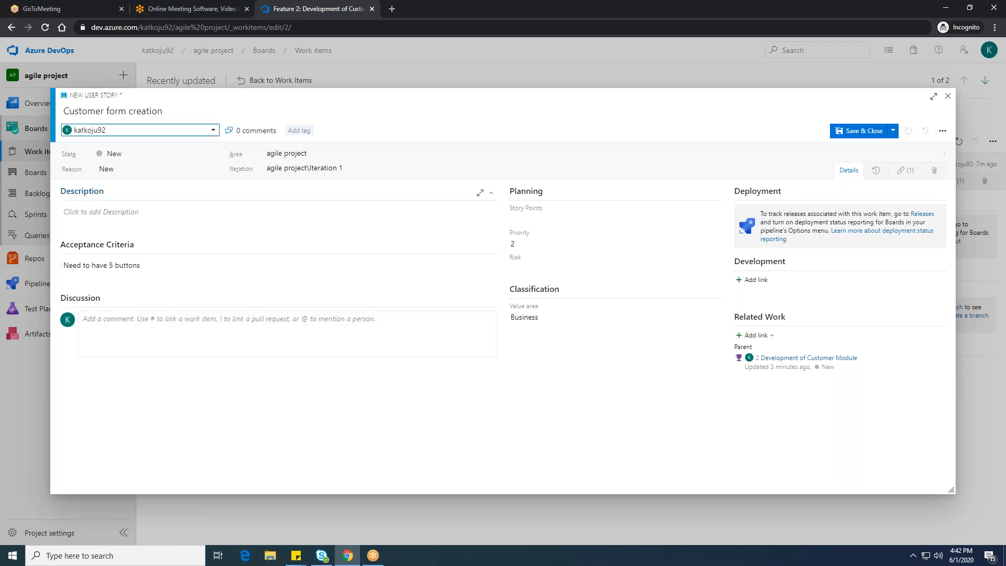
pyautogui.click(199, 390)
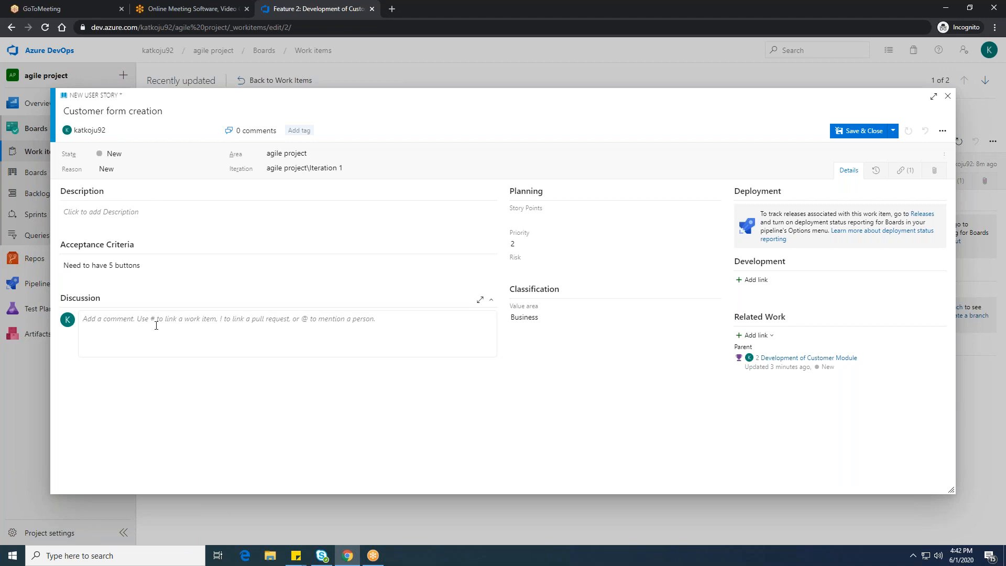
# Step: Try an @ mention and a # work item reference in the user story's discussion comment, clearing each one
pyautogui.click(205, 323)
pyautogui.write('@')
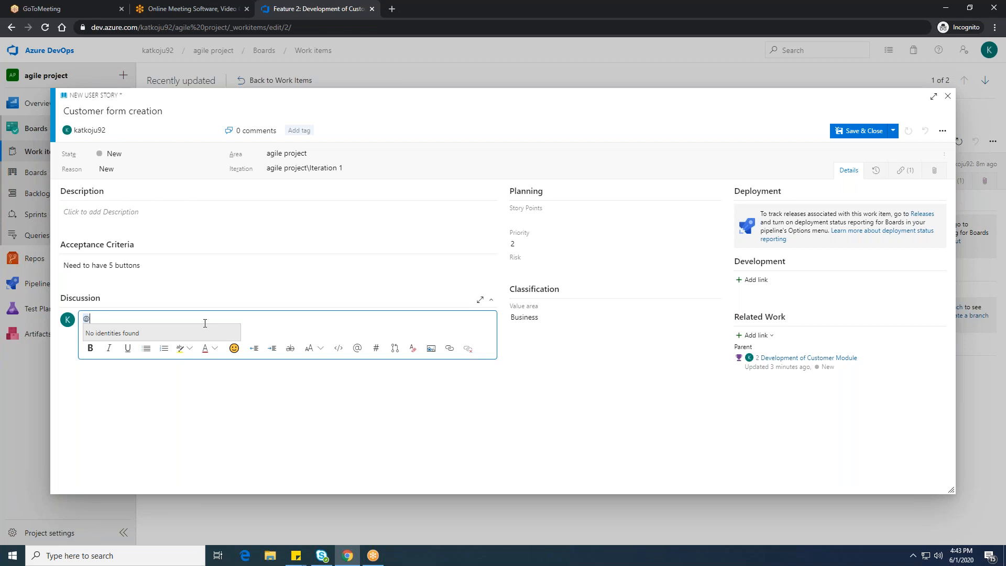
pyautogui.press('BackSpace')
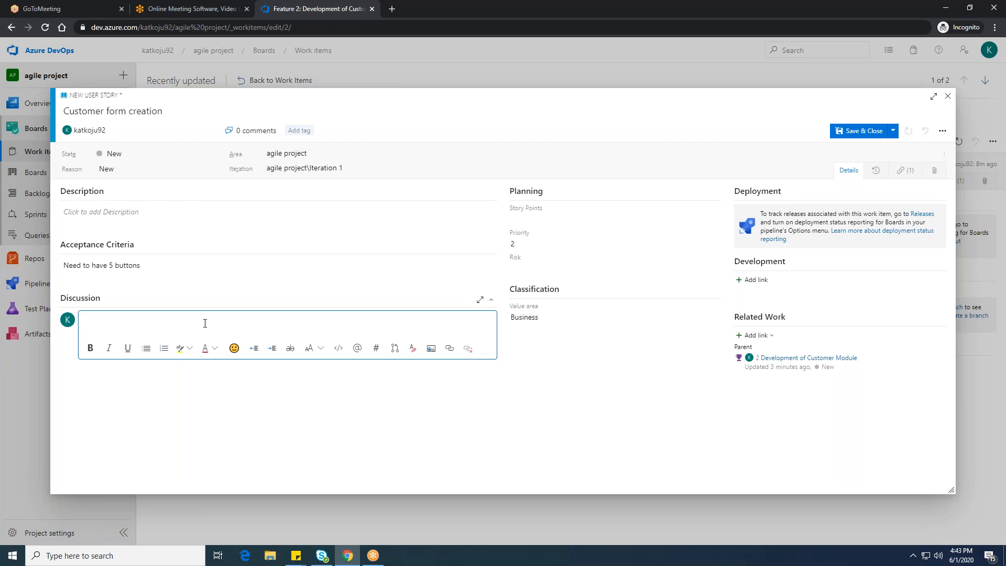
pyautogui.write('#')
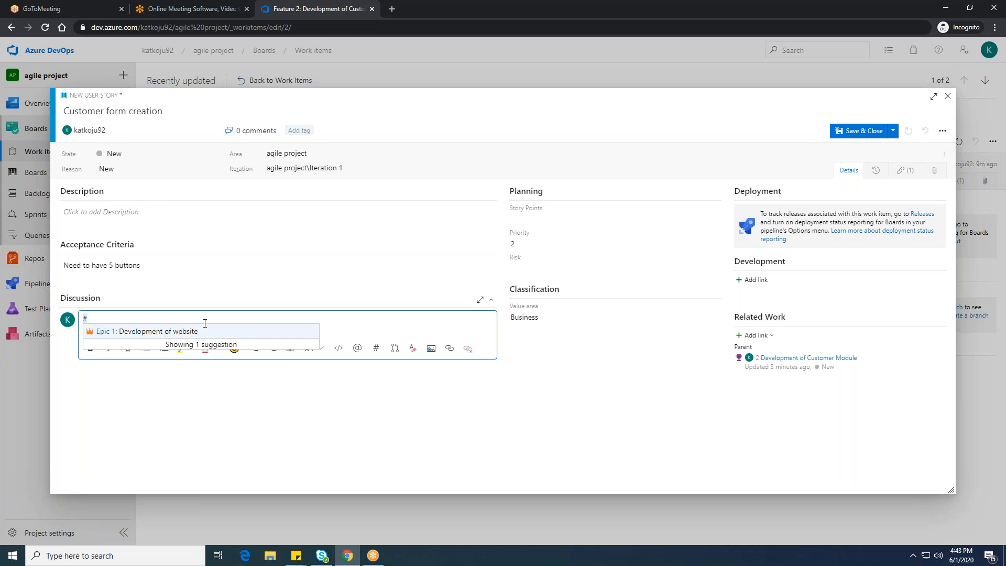
pyautogui.press('BackSpace')
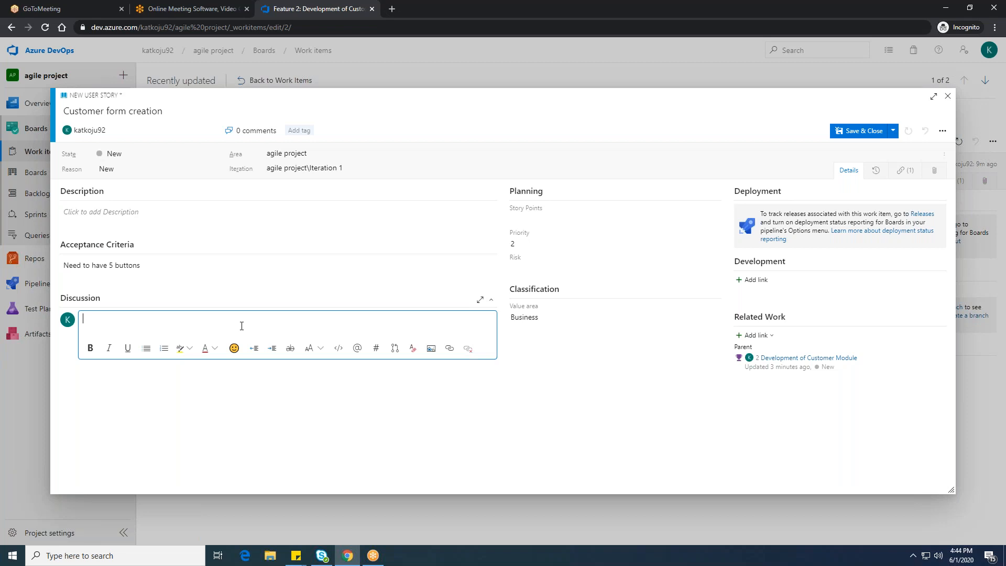
# Step: Enter "Testing" as the user story's discussion comment and save the story while keeping its form open
pyautogui.write('Testing')
pyautogui.hotkey('ctrl', 'f')
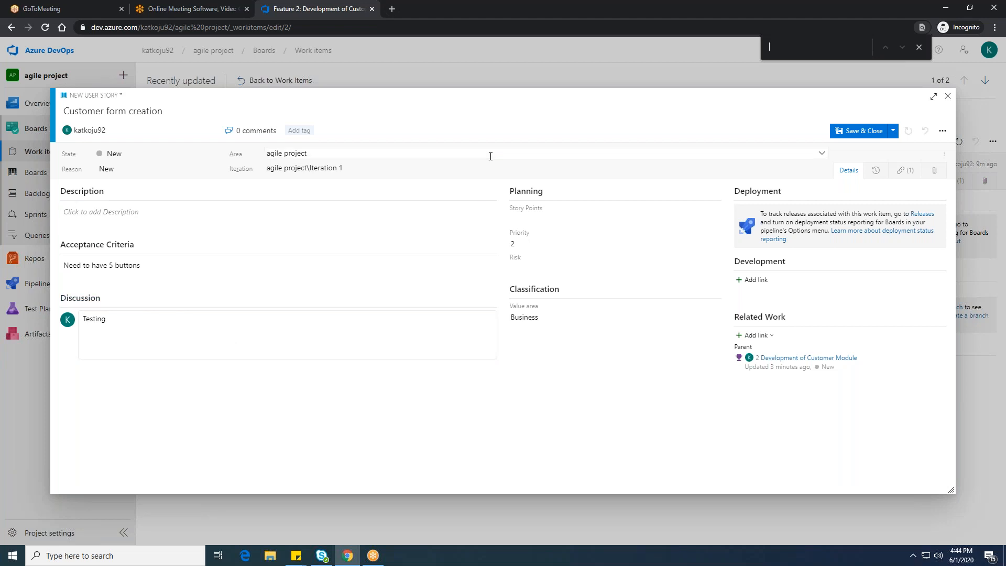
pyautogui.click(918, 47)
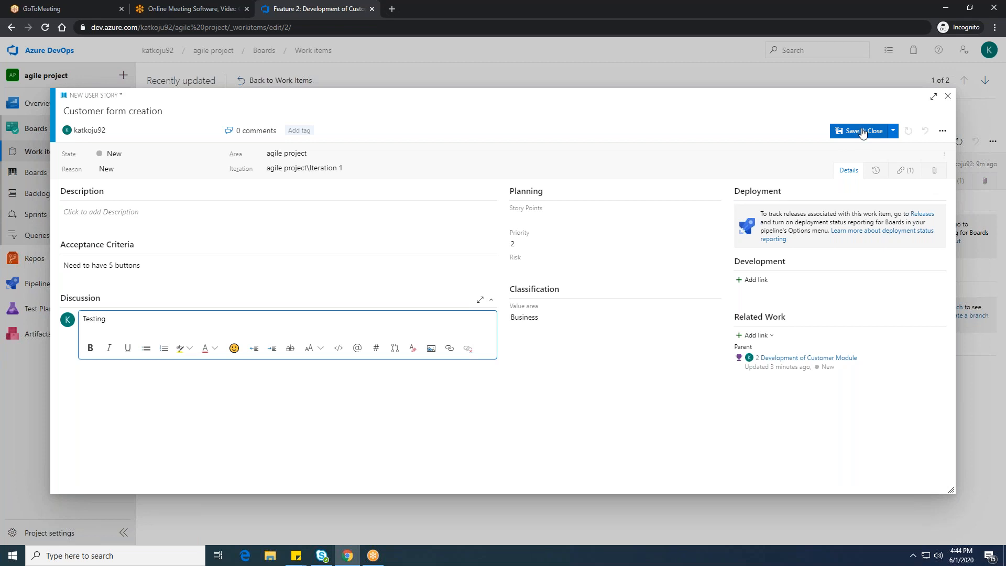
pyautogui.click(893, 131)
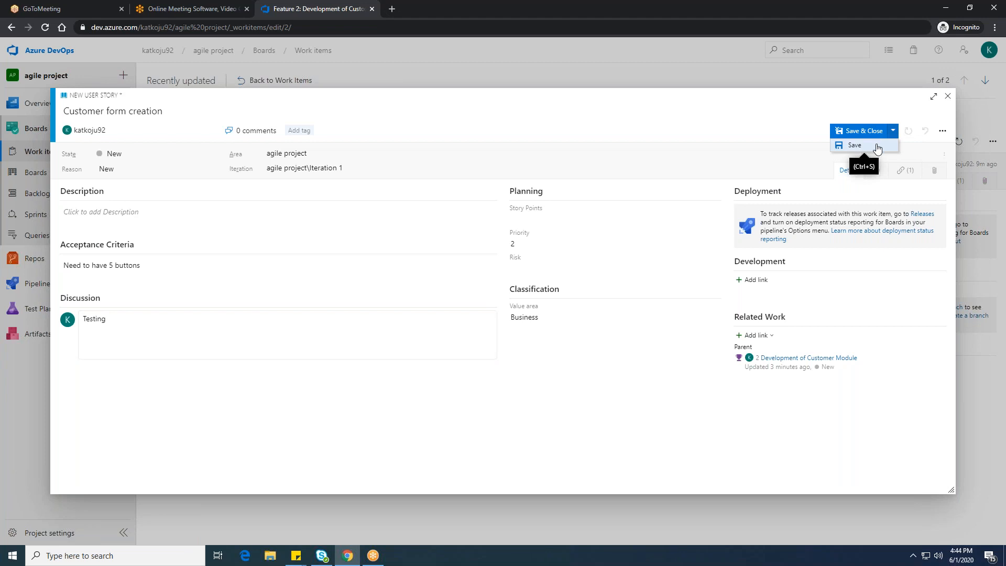
pyautogui.click(881, 144)
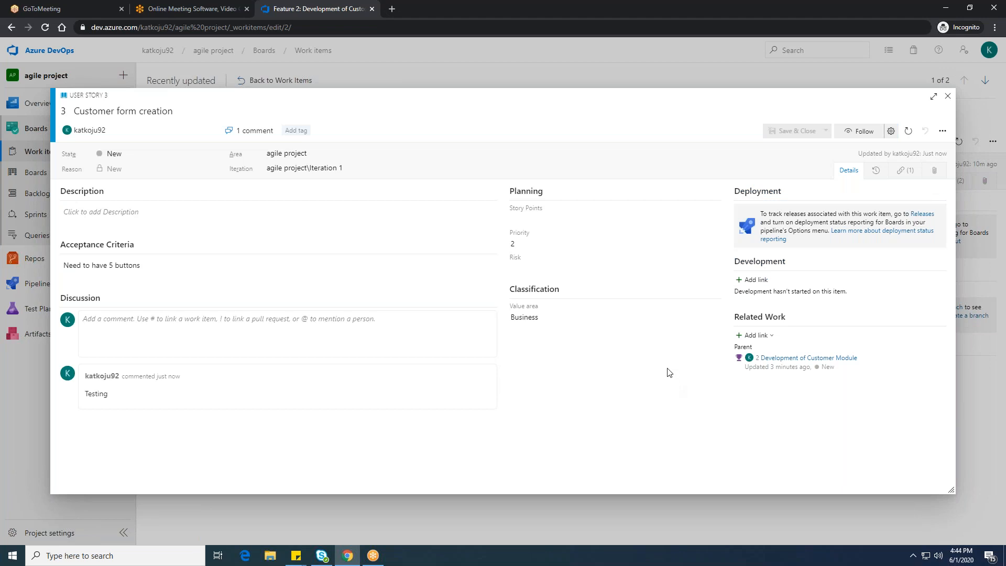
pyautogui.moveTo(184, 399)
pyautogui.click(206, 325)
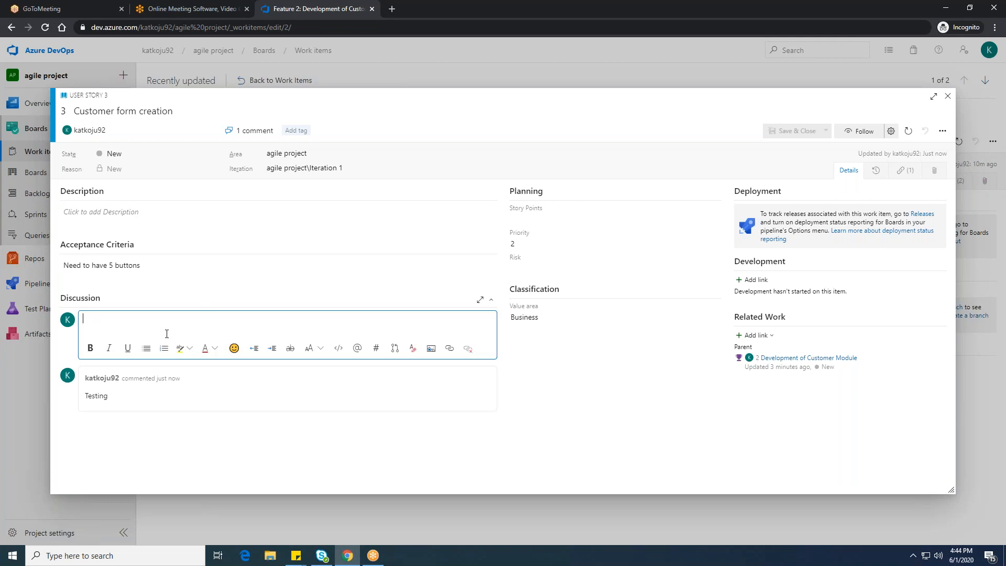
pyautogui.click(150, 403)
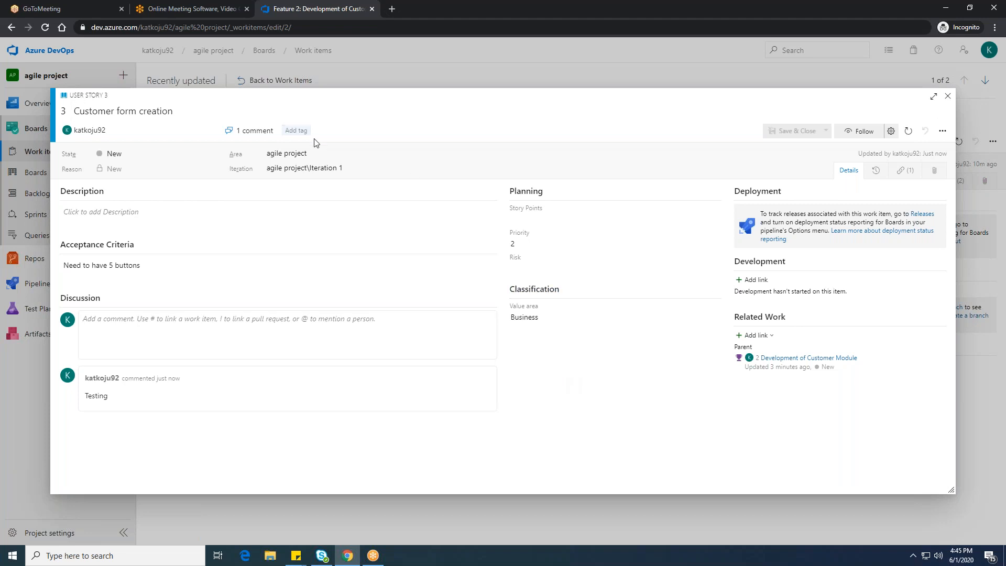
# Step: Add the tag "Test" to the Customer form creation user story
pyautogui.click(296, 130)
pyautogui.write('Test')
pyautogui.press('BackSpace')
pyautogui.press('BackSpace')
pyautogui.write('est')
pyautogui.click(529, 399)
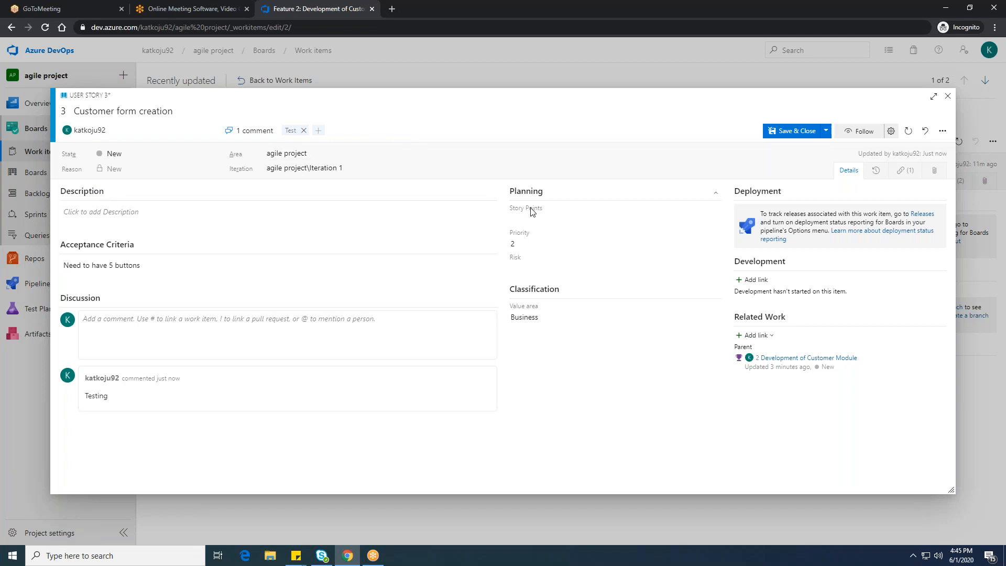
# Step: Set the user story's Story Points to 13, then save and close it
pyautogui.moveTo(536, 213)
pyautogui.click(534, 214)
pyautogui.write('13')
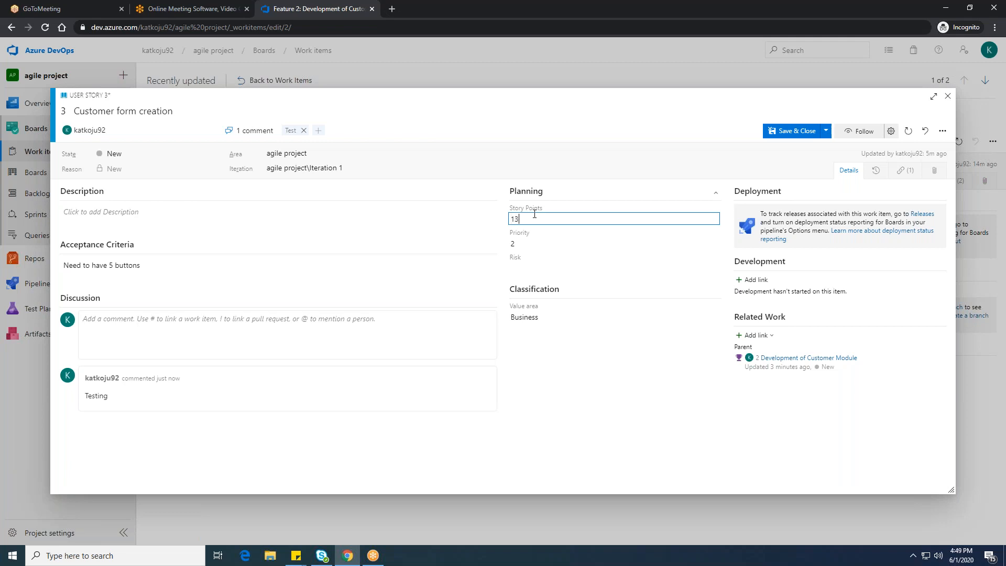
pyautogui.click(606, 375)
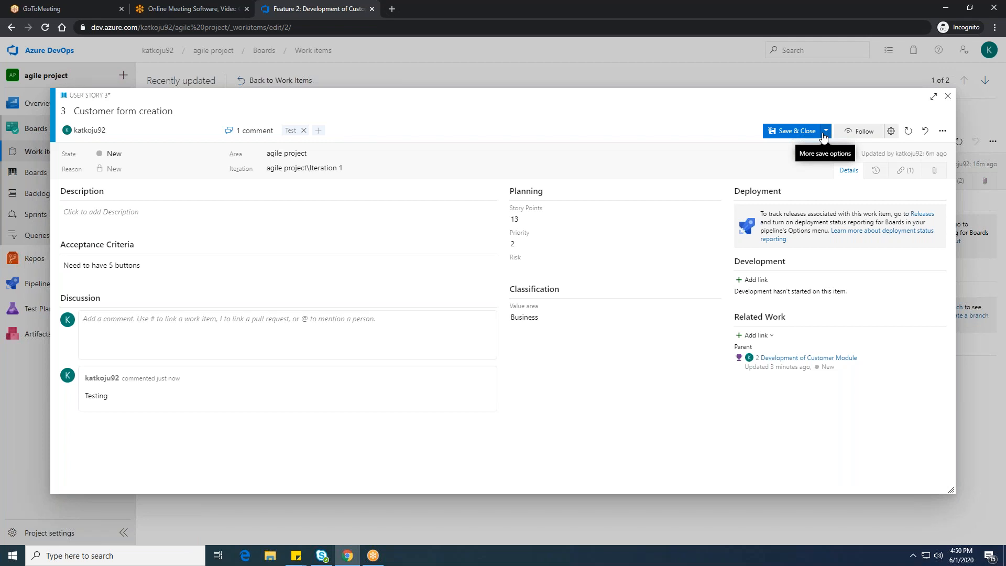
pyautogui.click(789, 132)
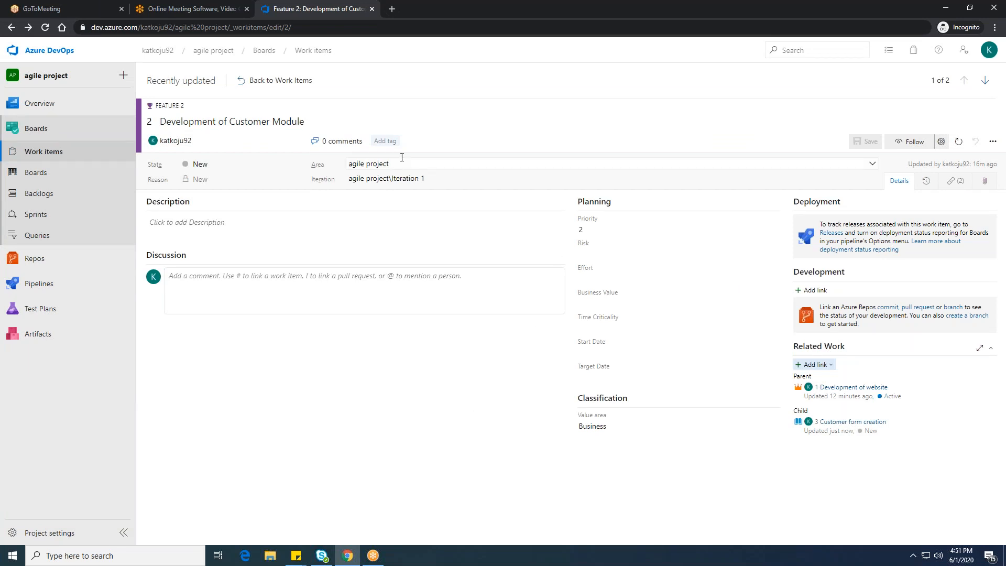
# Step: Open the Customer form creation user story from the work items list and start a new linked Child item of type Task
pyautogui.click(287, 83)
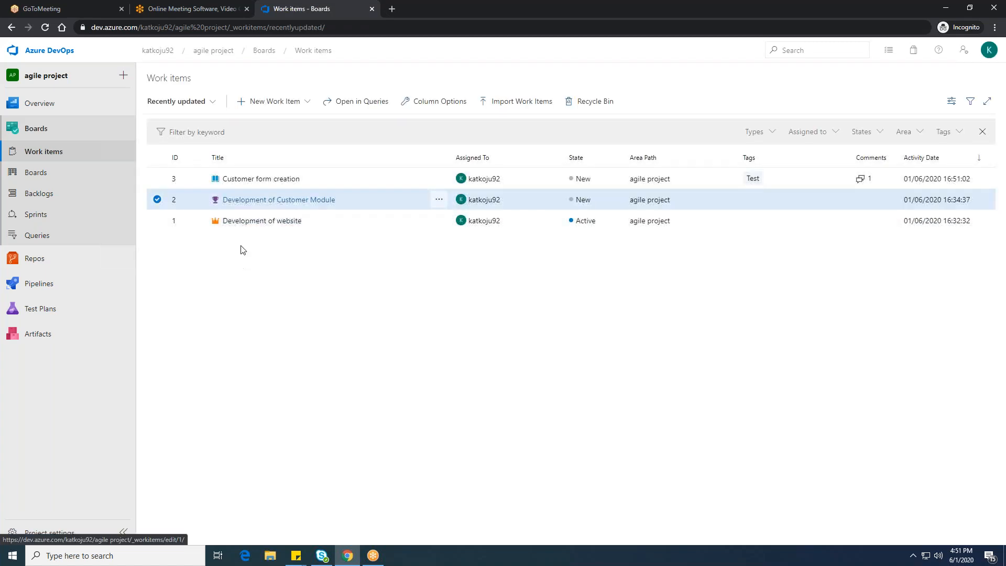
pyautogui.click(259, 179)
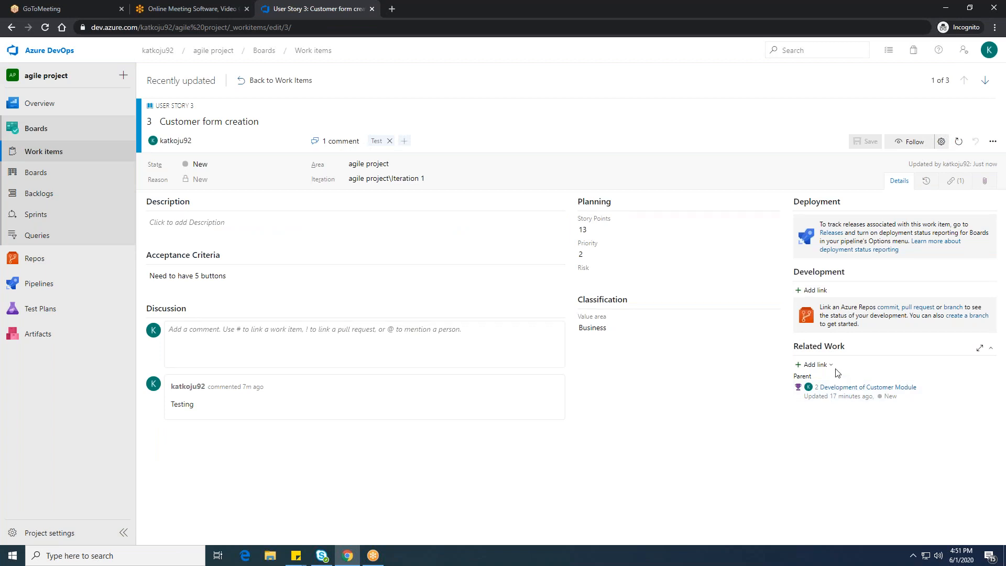
pyautogui.click(811, 367)
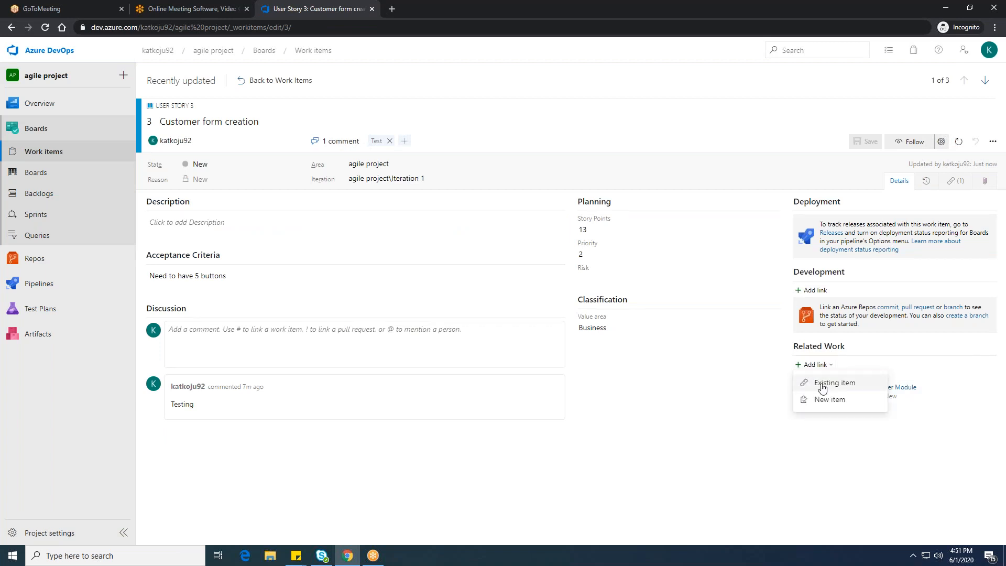
pyautogui.click(825, 400)
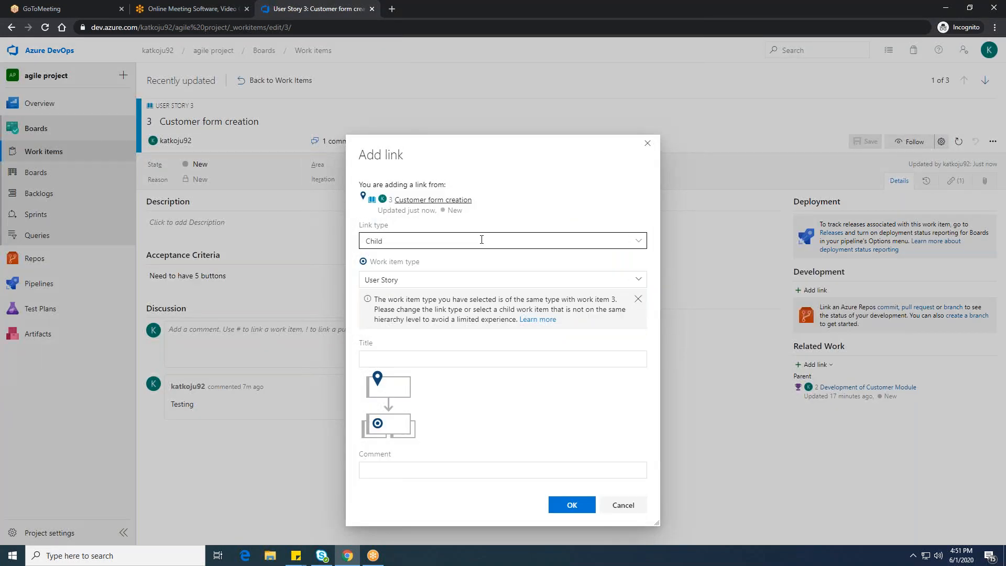
pyautogui.click(630, 278)
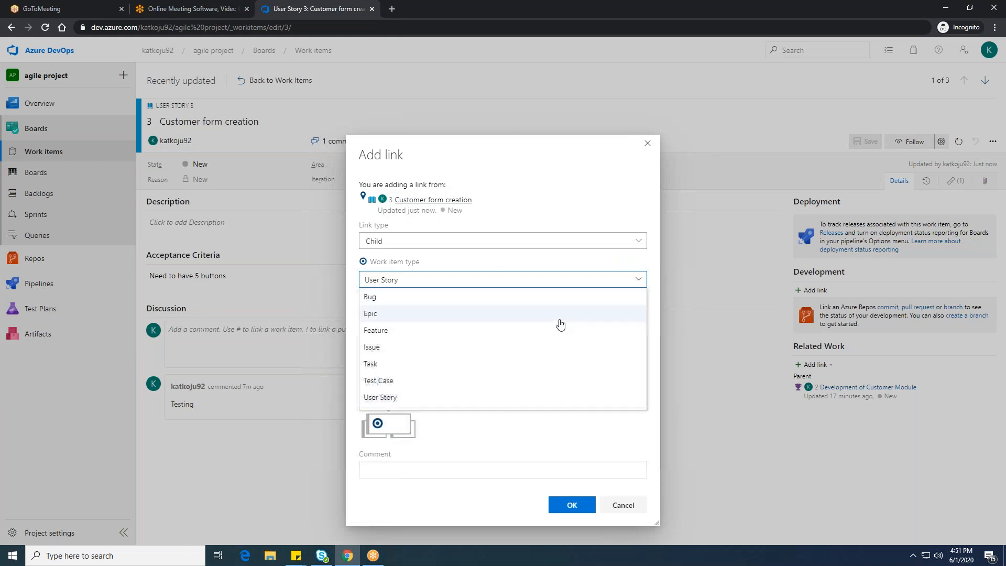
pyautogui.click(385, 365)
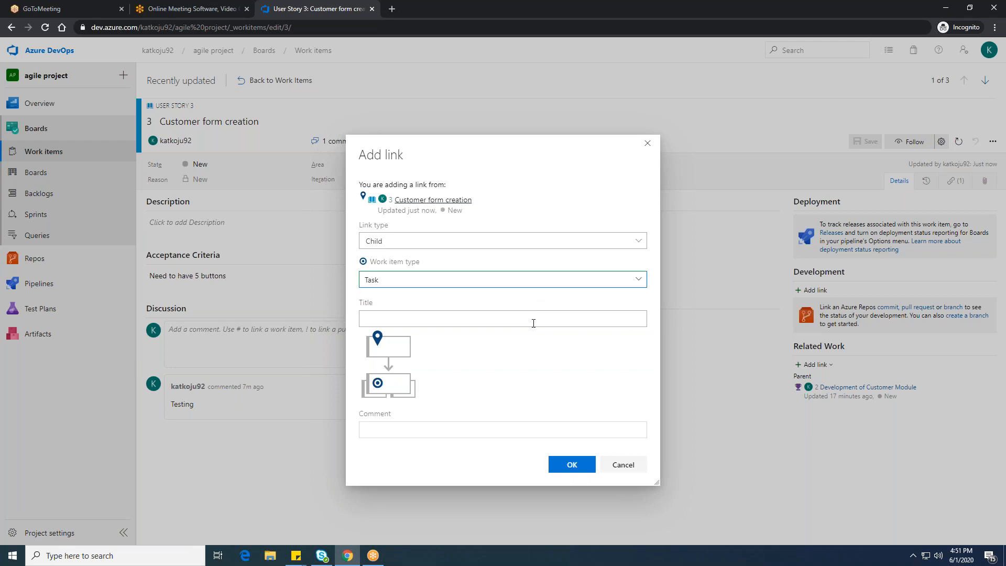
# Step: Title the child task "User Form handling users" and create it from the link form
pyautogui.click(556, 321)
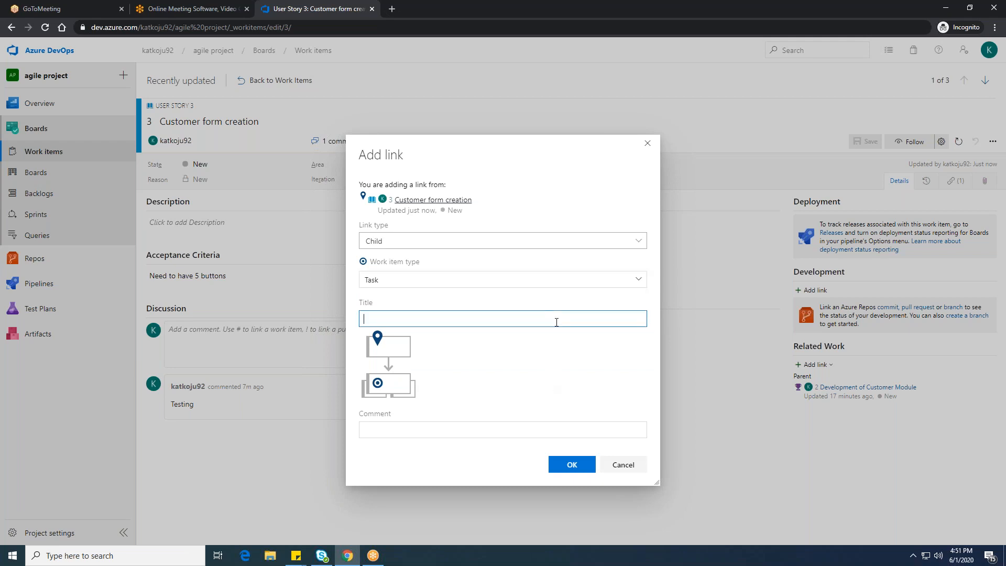
pyautogui.write('User Form handling users')
pyautogui.click(572, 464)
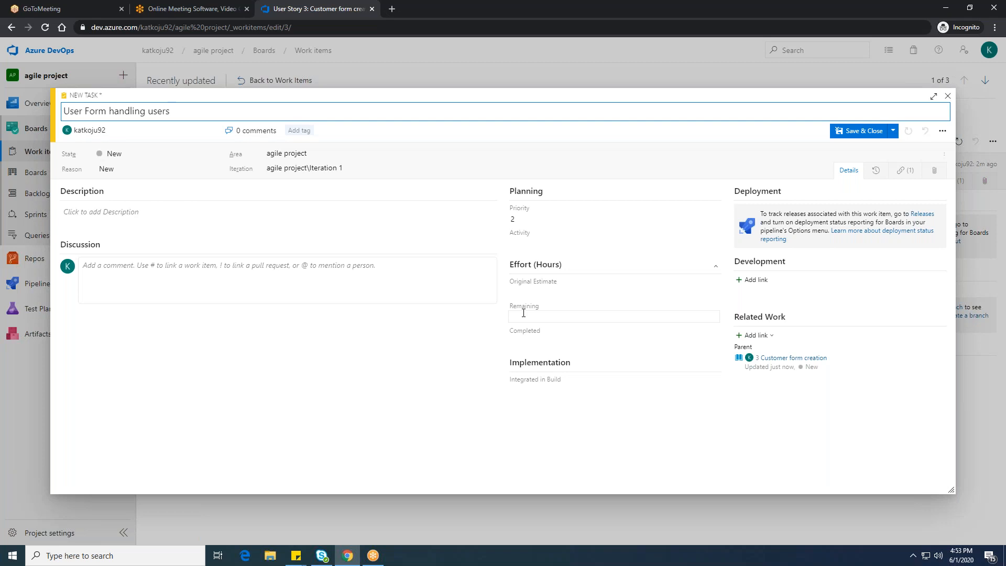
# Step: Set the task's effort hours to Original Estimate 4, Remaining 2 and Completed 2
pyautogui.click(528, 292)
pyautogui.write('4')
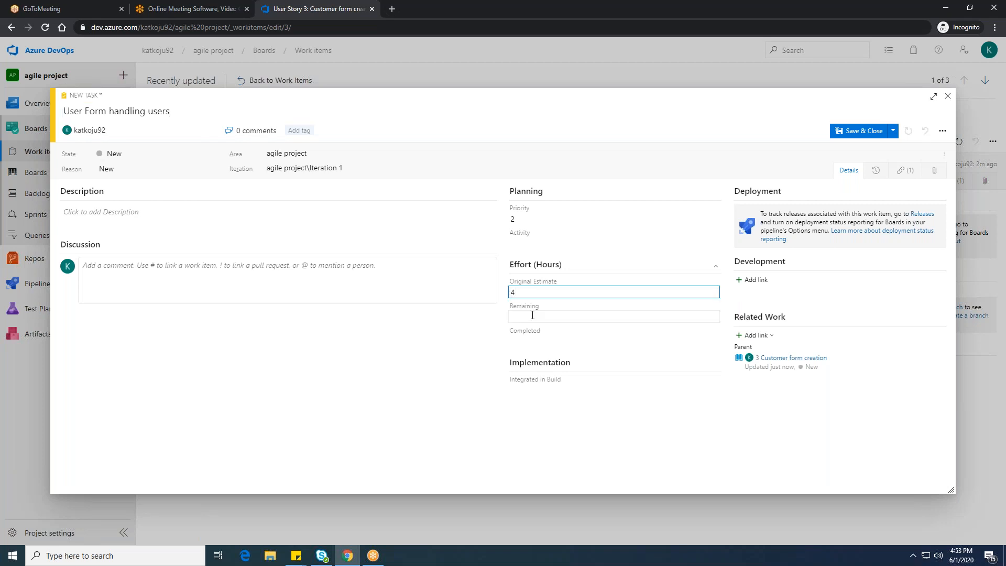
pyautogui.click(532, 315)
pyautogui.write('0')
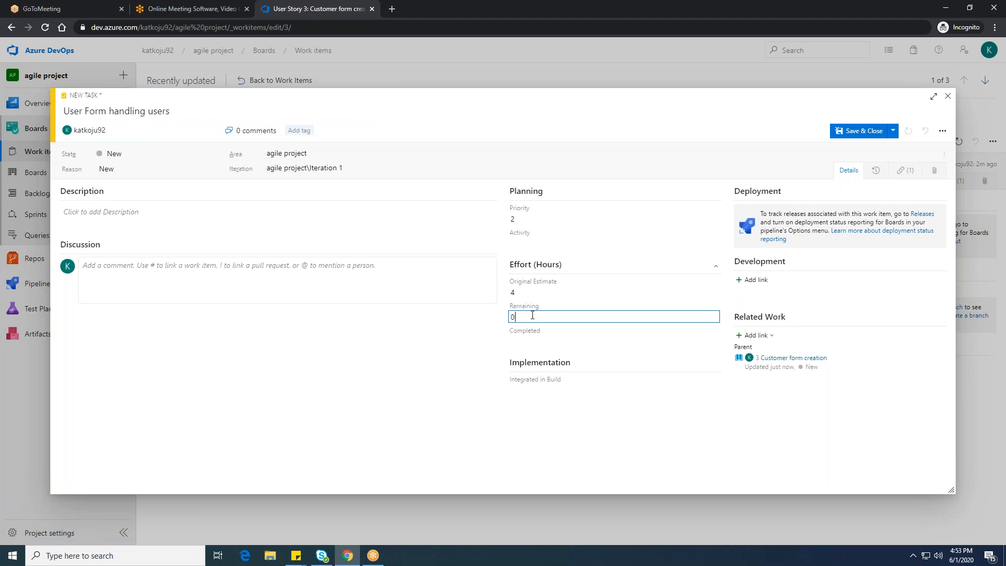
pyautogui.write('2')
pyautogui.click(537, 340)
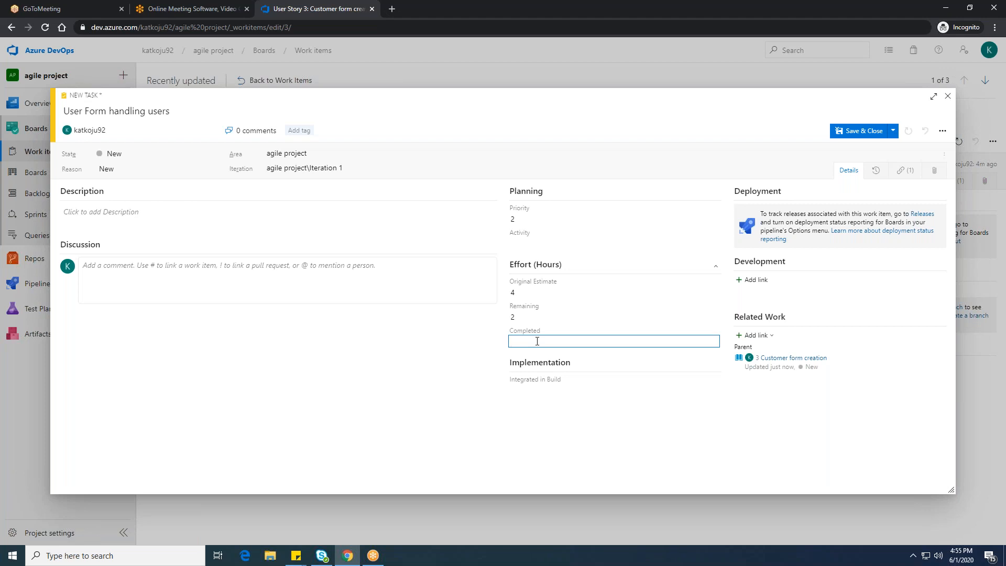
pyautogui.write('2')
# Step: Check the task's Integrated in Build choices without selecting one, and save and close the task
pyautogui.click(714, 393)
pyautogui.click(555, 440)
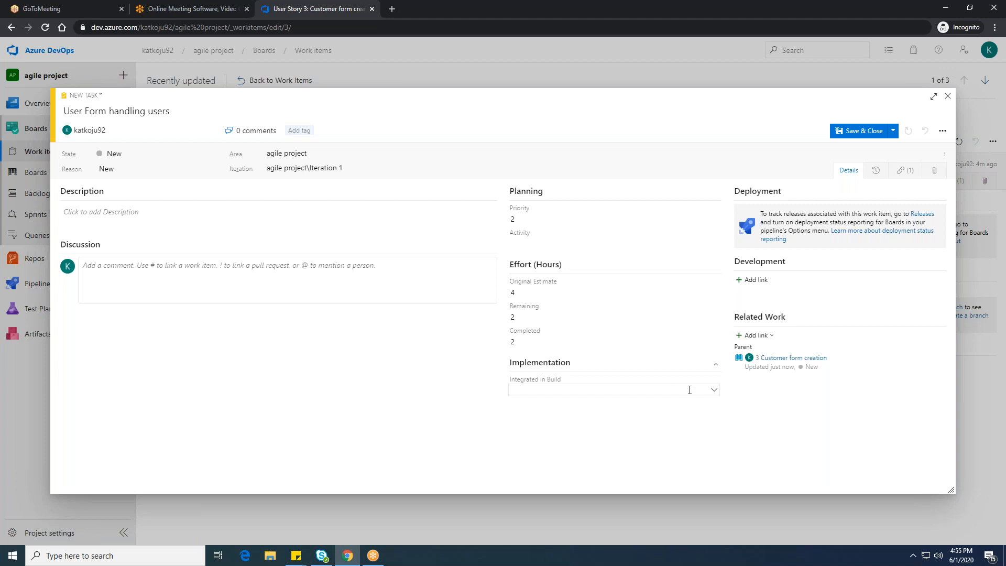
pyautogui.click(714, 390)
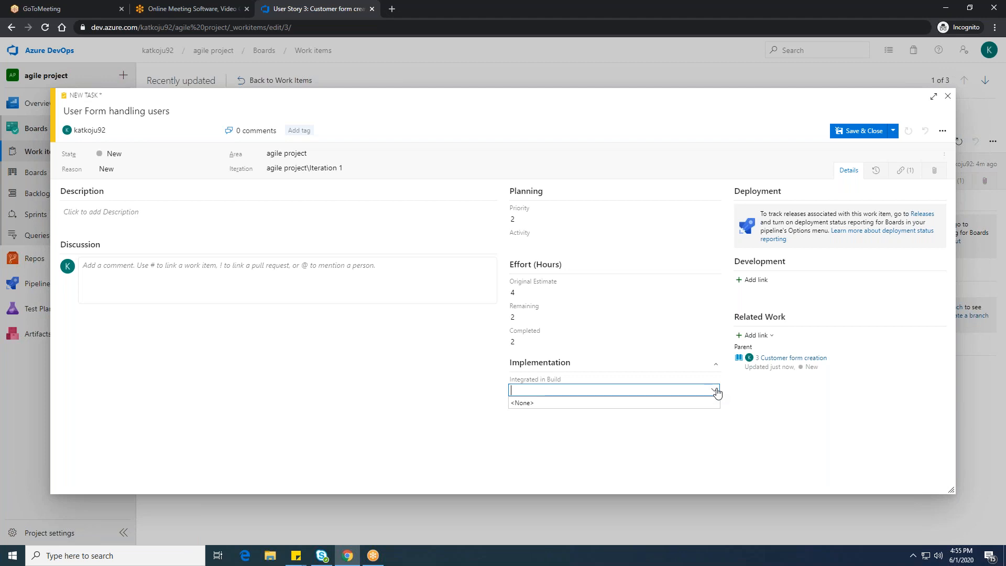
pyautogui.click(750, 401)
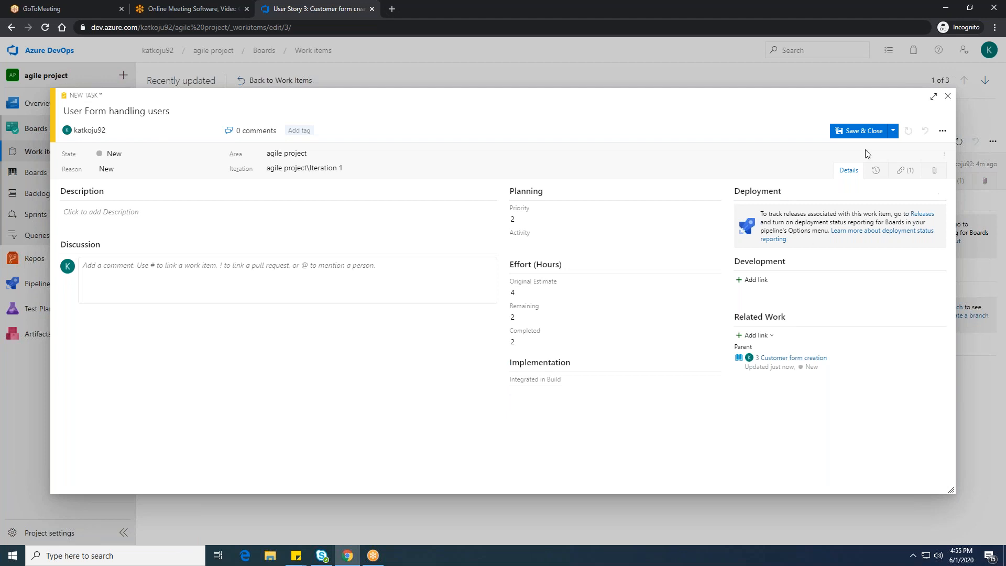
pyautogui.click(868, 131)
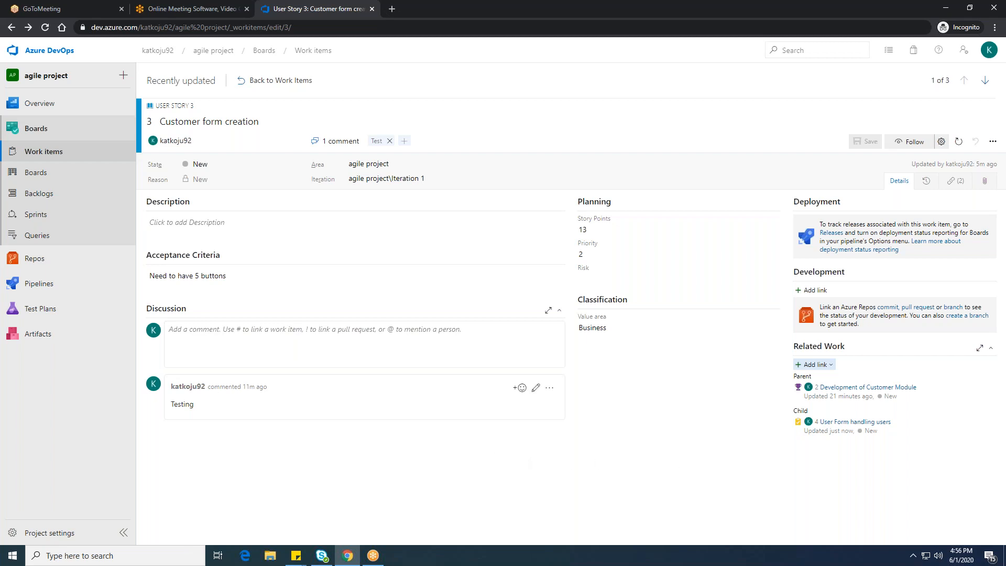
# Step: View the User Form handling users task from the work items list, and return to the Customer form creation user story
pyautogui.click(277, 80)
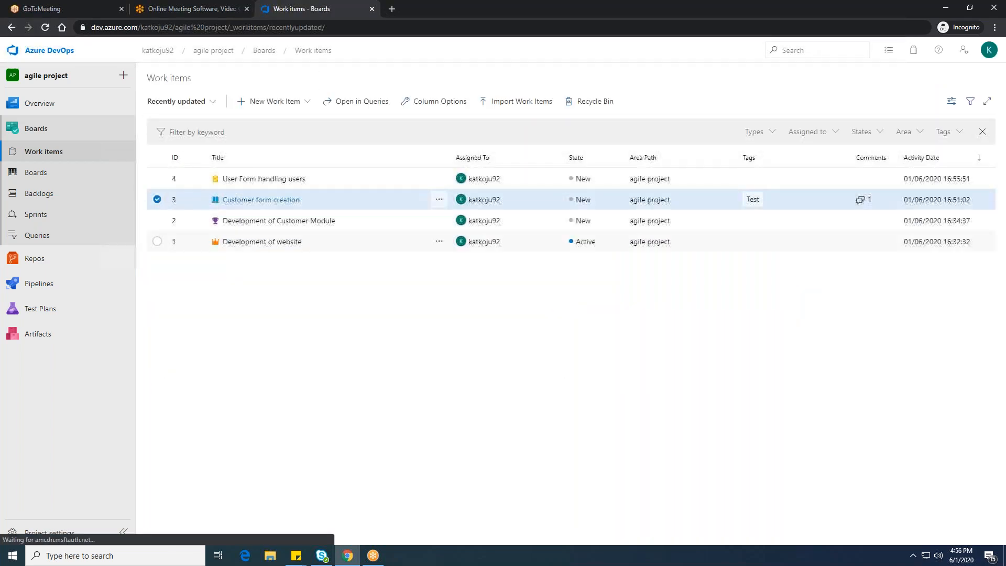
pyautogui.click(257, 180)
pyautogui.click(257, 179)
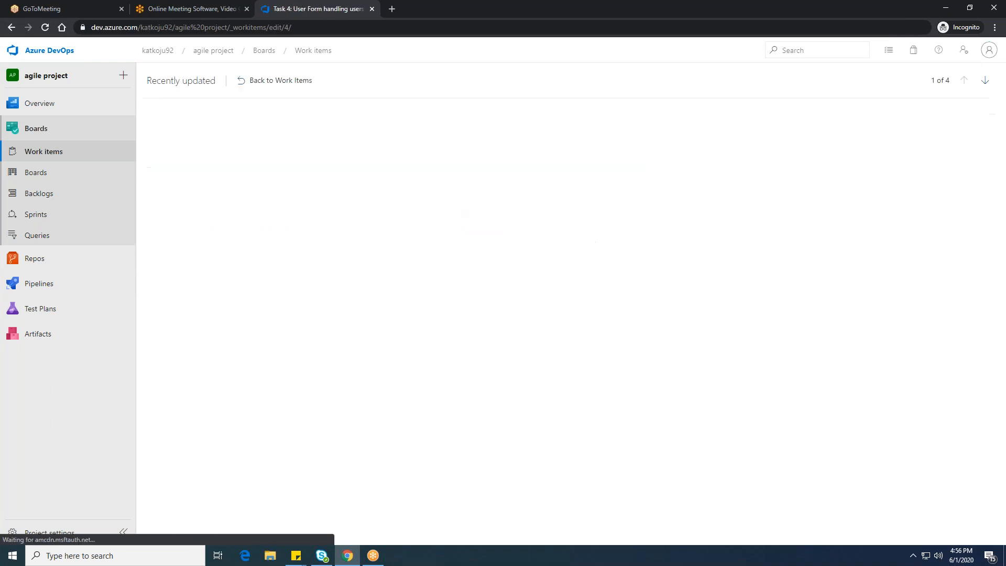
pyautogui.click(259, 81)
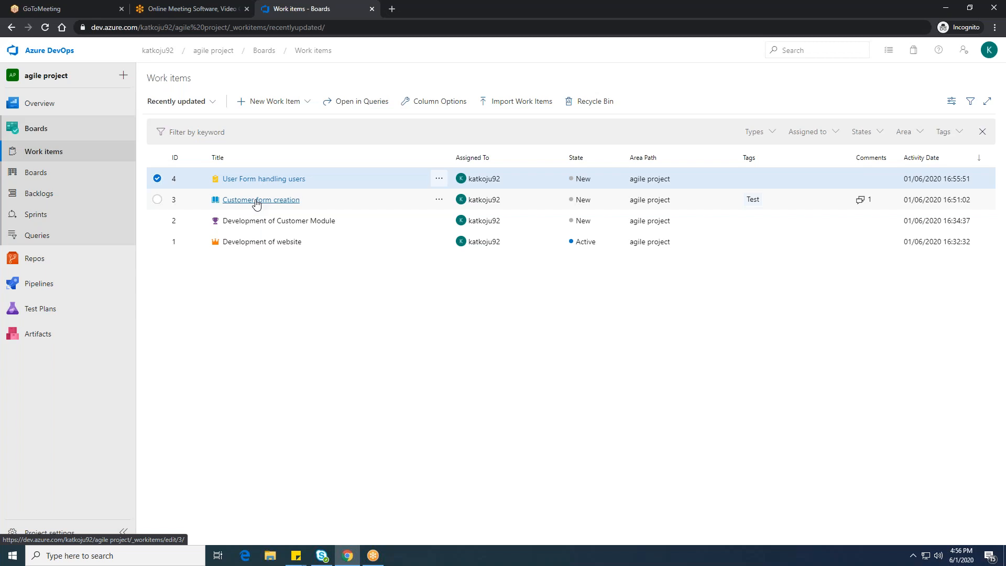
pyautogui.click(256, 202)
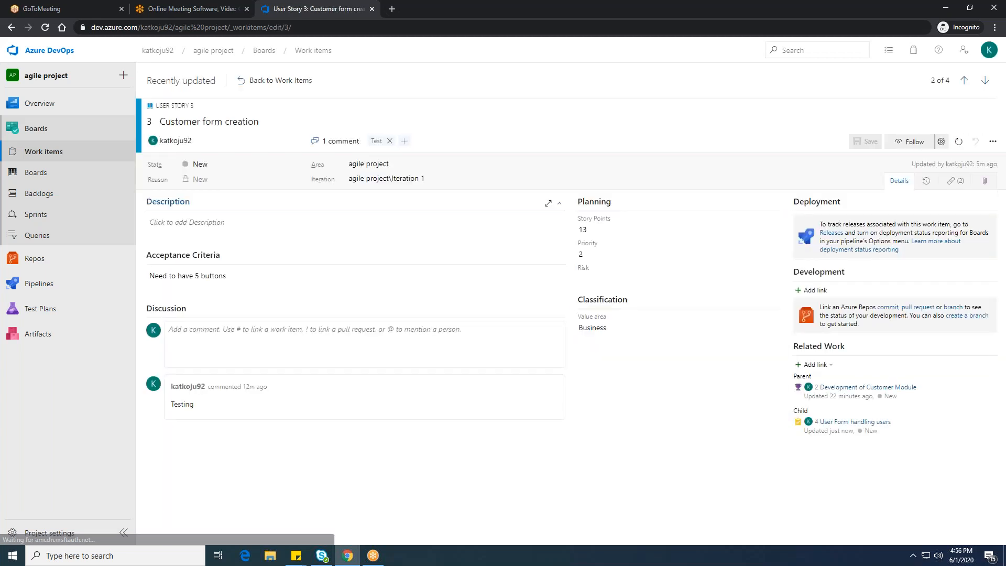
# Step: Start a new linked item from the user story with link type Related and work item type Bug
pyautogui.click(816, 365)
pyautogui.click(823, 397)
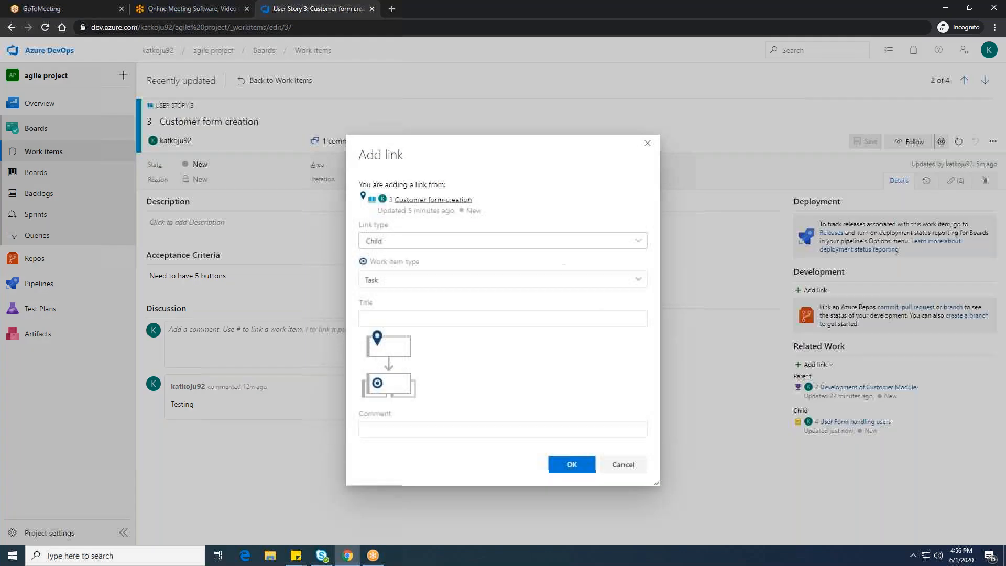
pyautogui.click(639, 283)
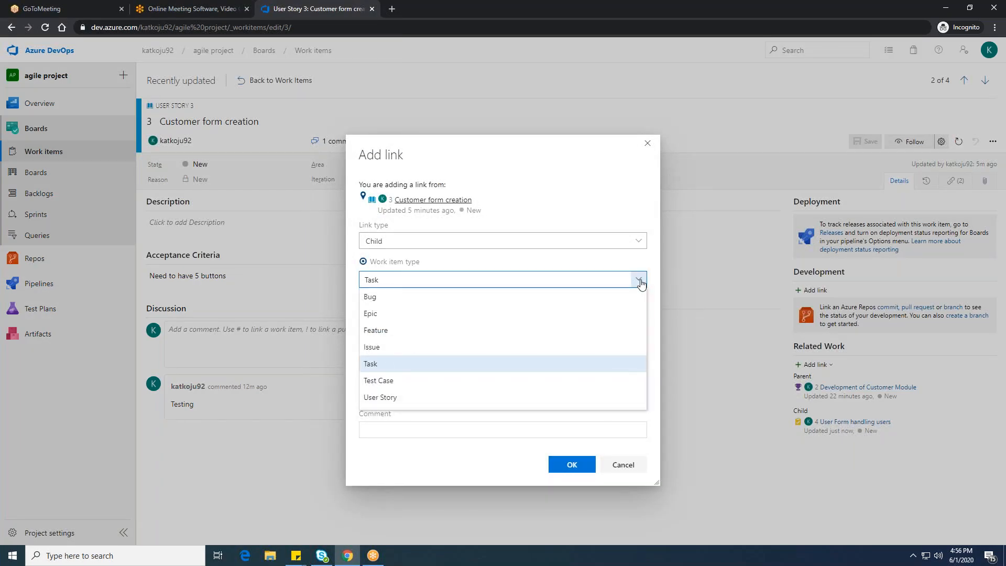
pyautogui.click(639, 241)
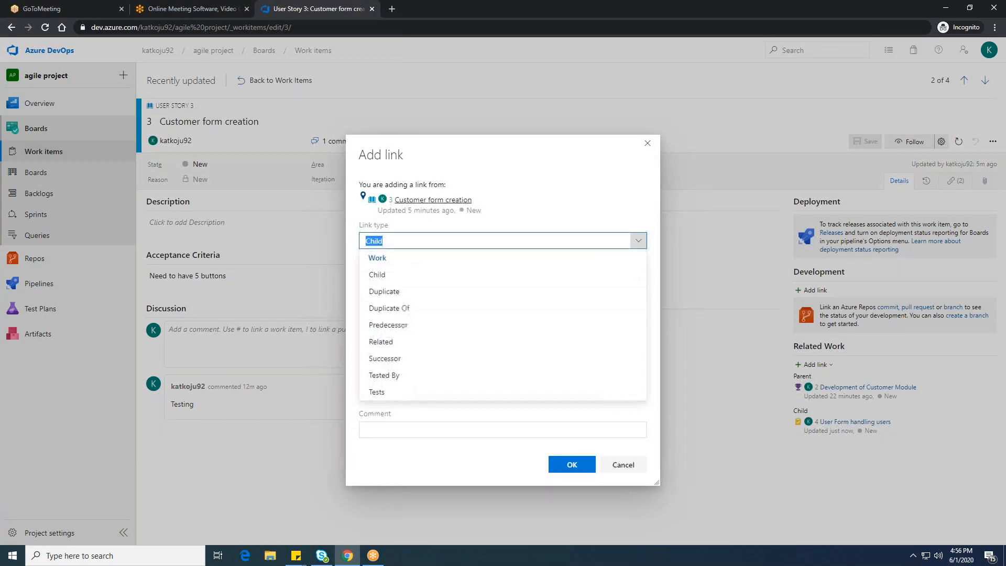
pyautogui.click(386, 342)
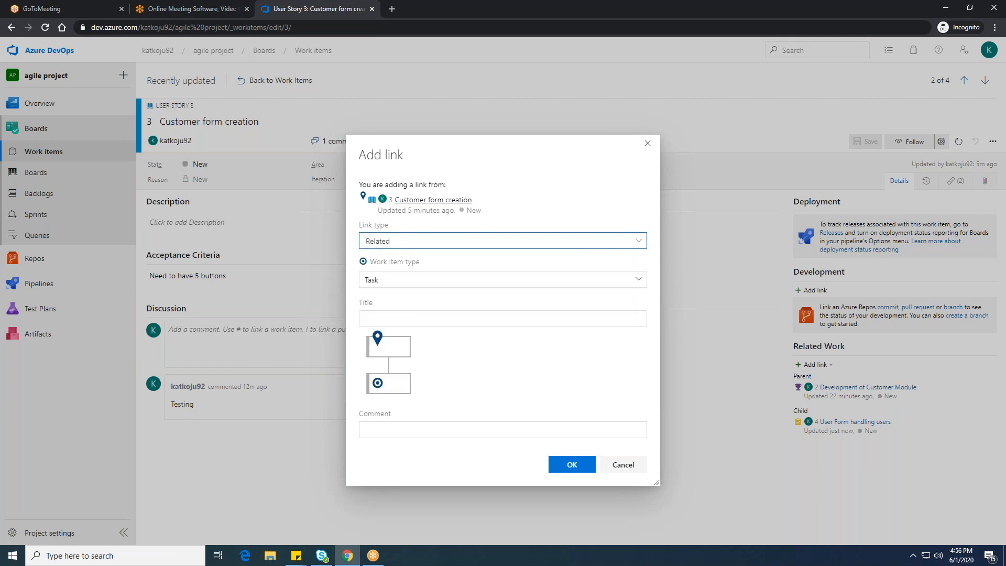
pyautogui.click(637, 282)
pyautogui.click(401, 296)
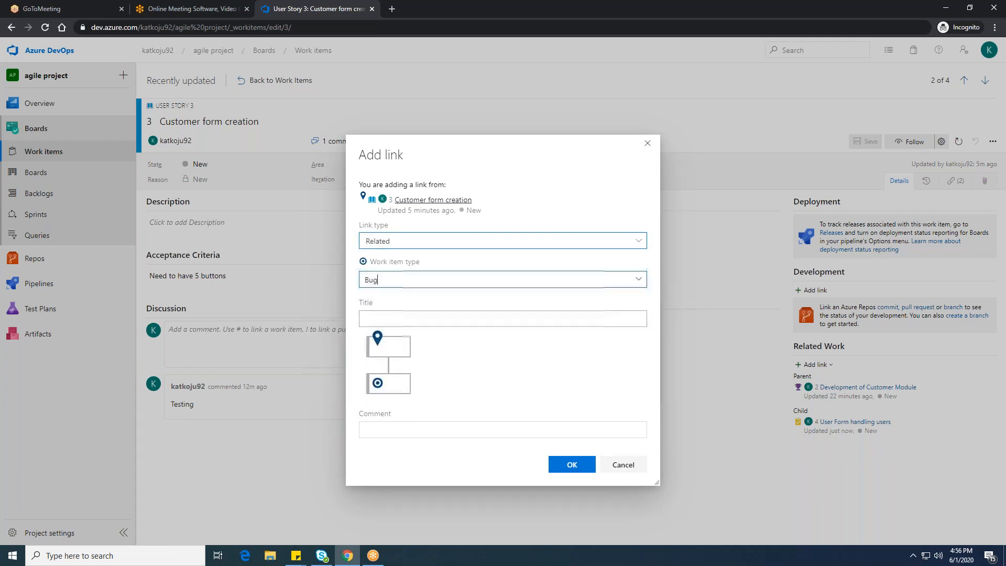
# Step: Title the related bug "Bug1", create it from the link form, and save it while keeping it open
pyautogui.click(407, 319)
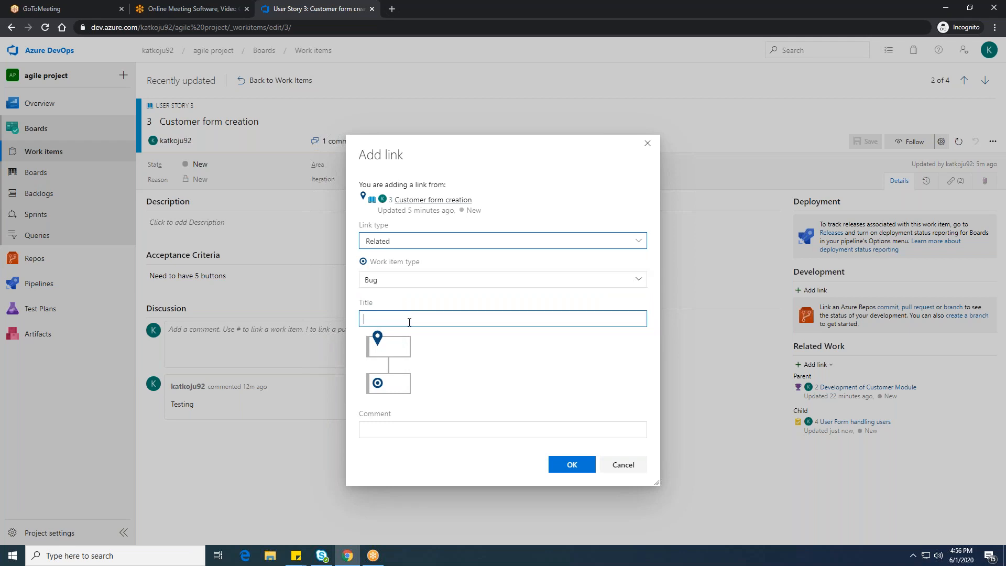
pyautogui.write('Bug1')
pyautogui.click(571, 464)
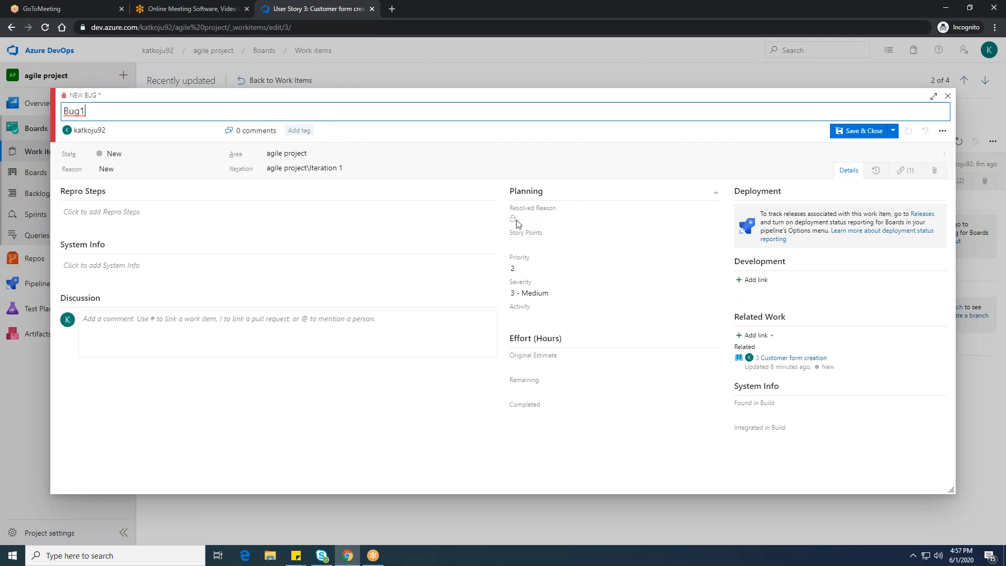
pyautogui.click(893, 131)
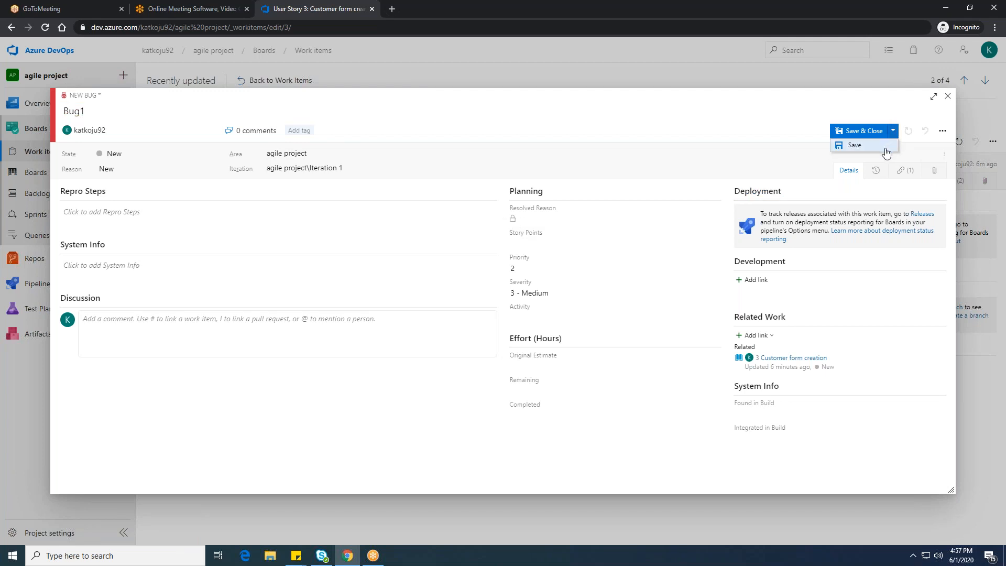
pyautogui.click(885, 148)
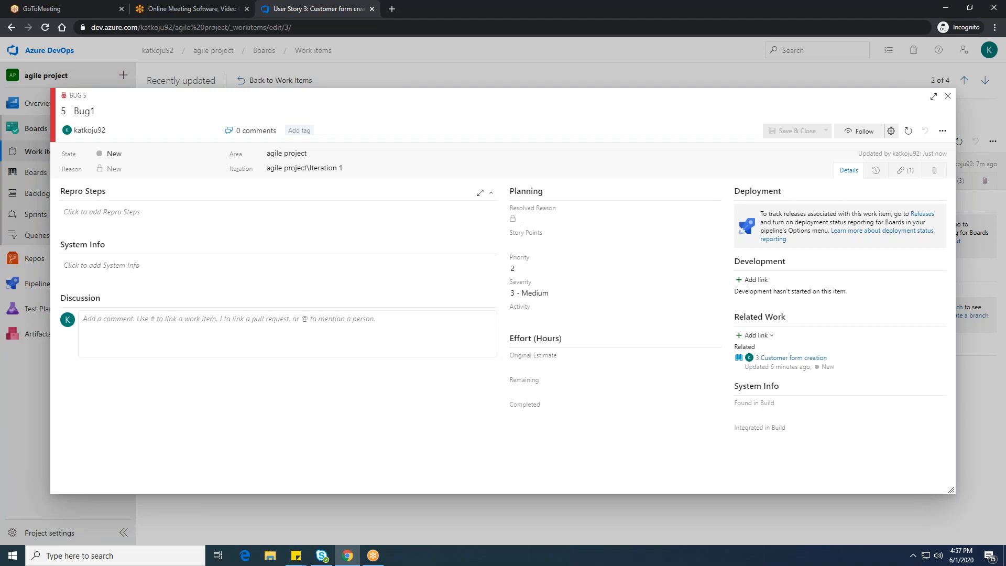
# Step: Set the bug's state to Active and save the bug
pyautogui.click(114, 153)
pyautogui.click(118, 180)
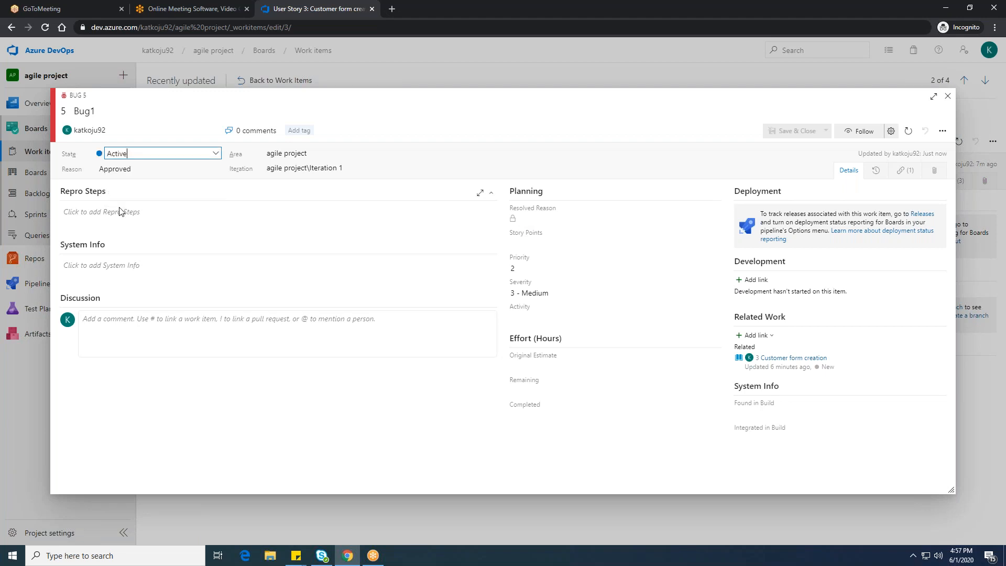
pyautogui.click(825, 134)
pyautogui.click(825, 143)
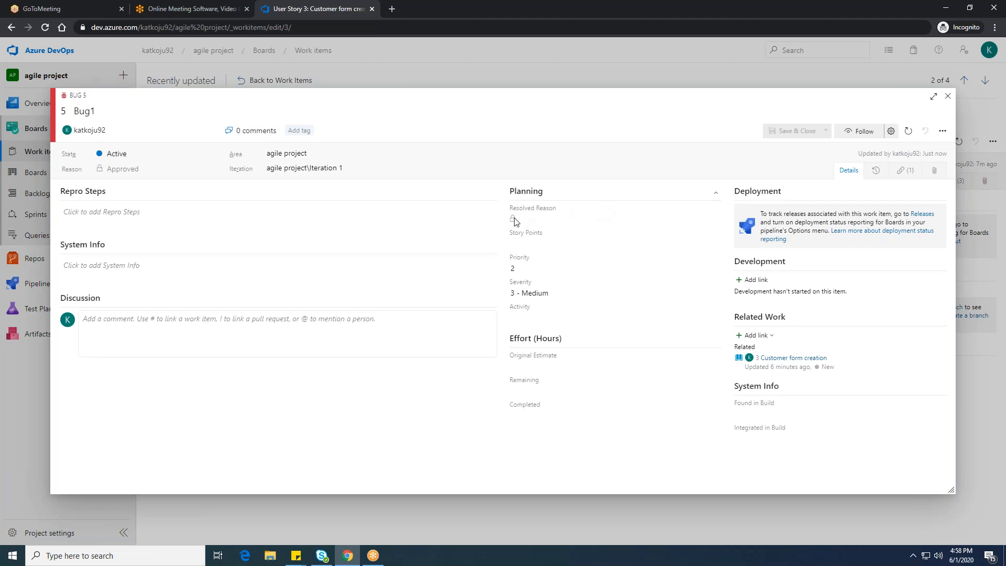
# Step: Check the bug's Found in Build choices without selecting one
pyautogui.moveTo(515, 221)
pyautogui.moveTo(746, 408)
pyautogui.moveTo(745, 430)
pyautogui.click(938, 417)
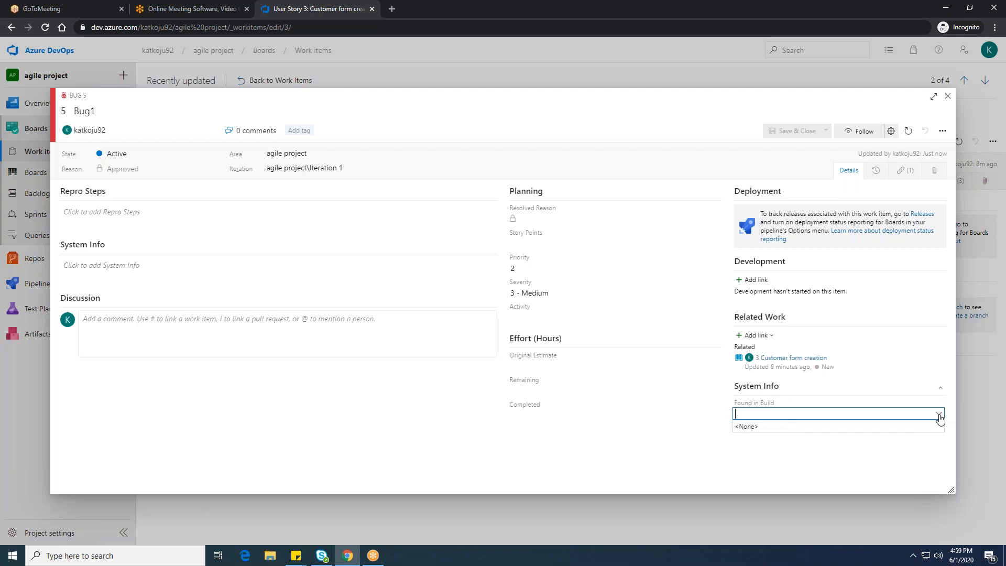
pyautogui.click(938, 417)
pyautogui.click(938, 417)
pyautogui.click(938, 417)
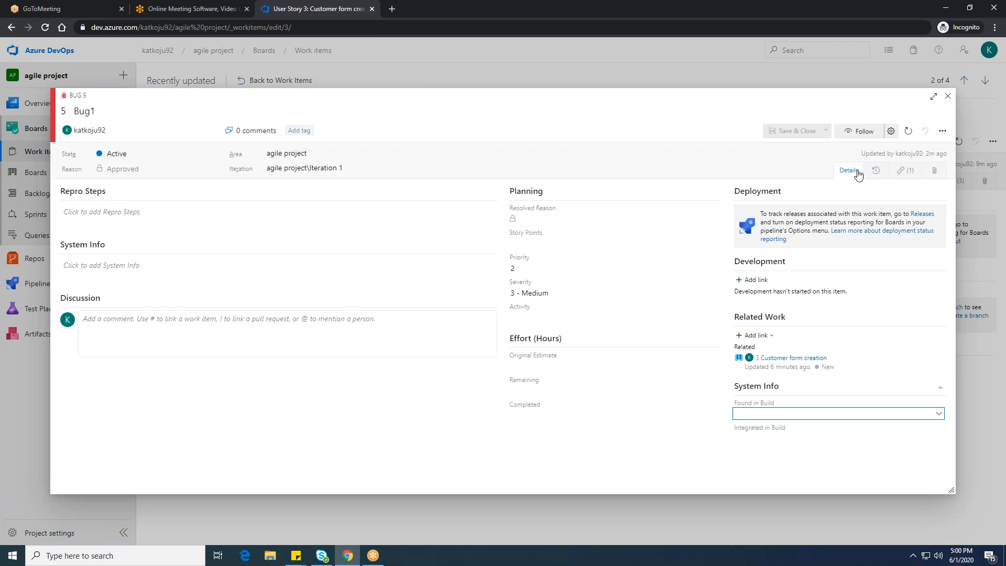
# Step: Review the bug's history, links and attachments
pyautogui.click(876, 173)
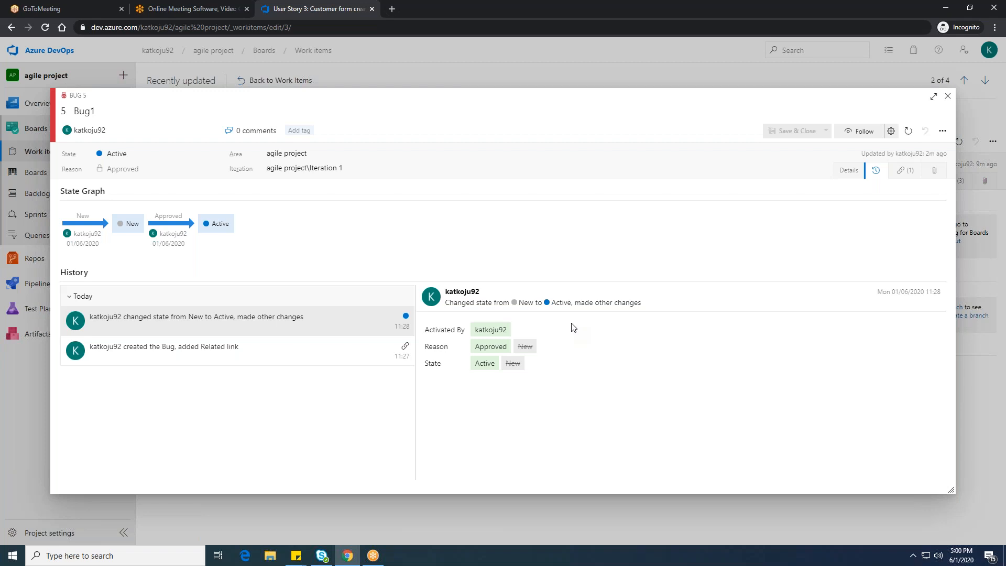
pyautogui.click(905, 179)
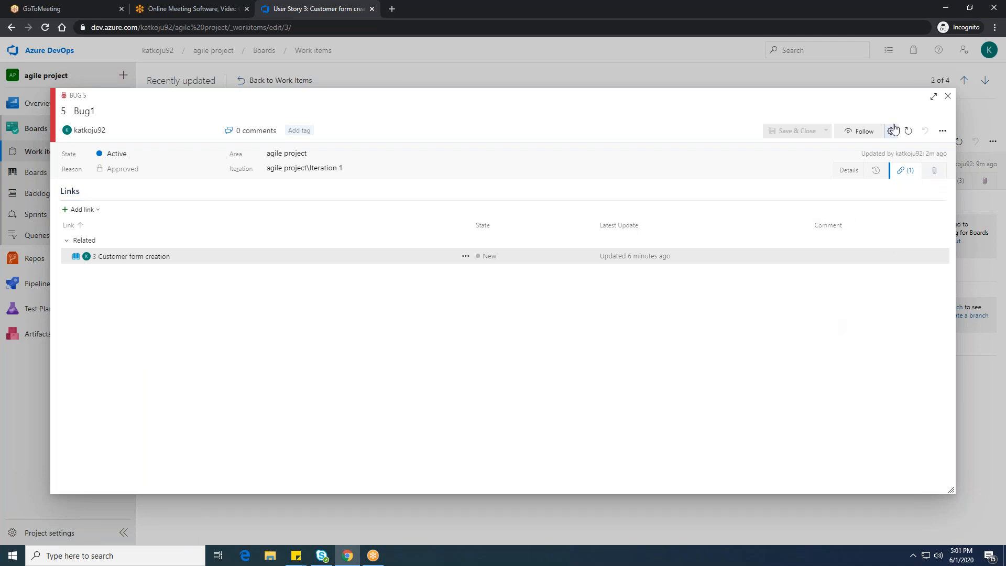
pyautogui.click(937, 172)
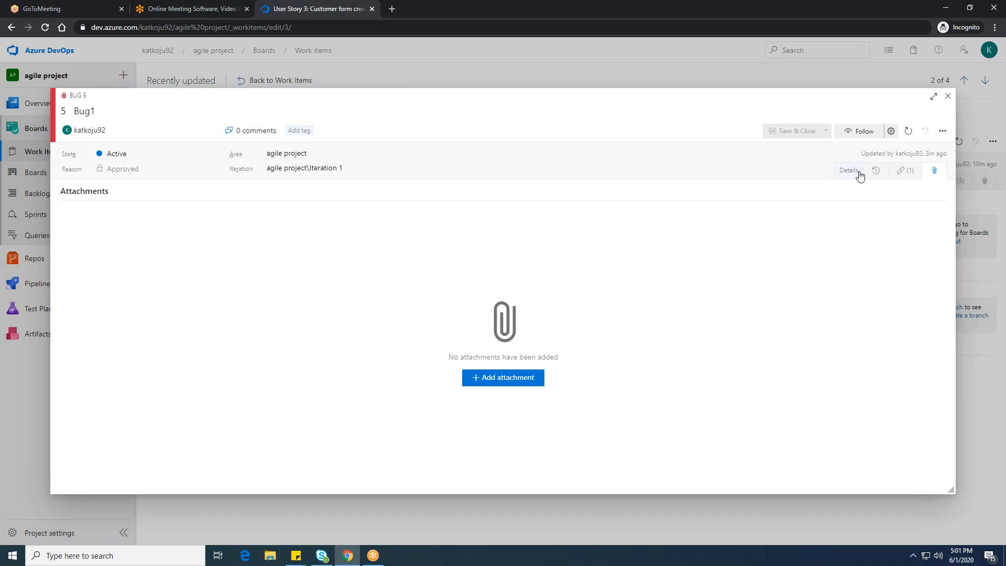
# Step: Follow the bug and close its form
pyautogui.click(868, 135)
pyautogui.click(946, 97)
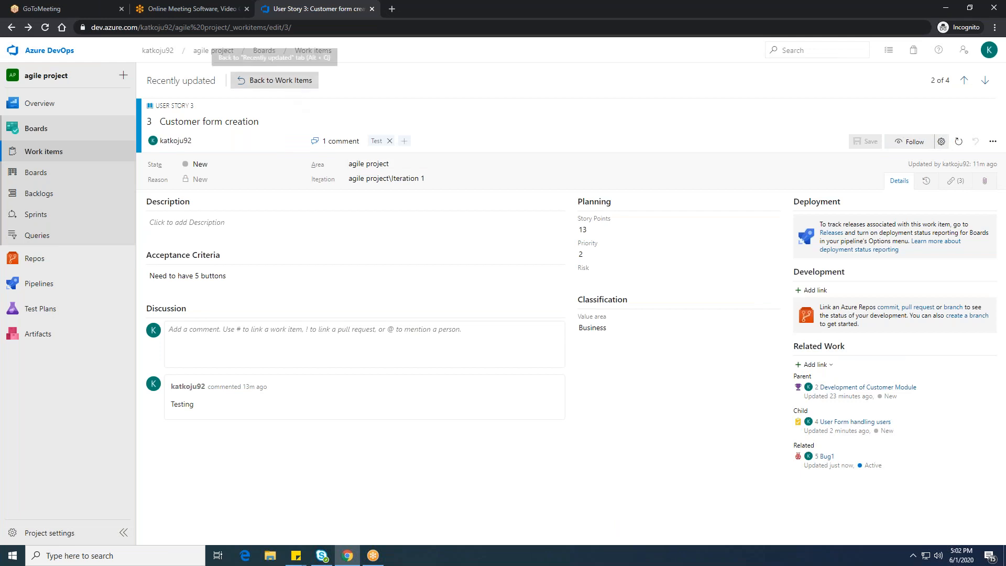
# Step: Return to the work items list, show only the items being followed, and look over the other available list views
pyautogui.click(278, 81)
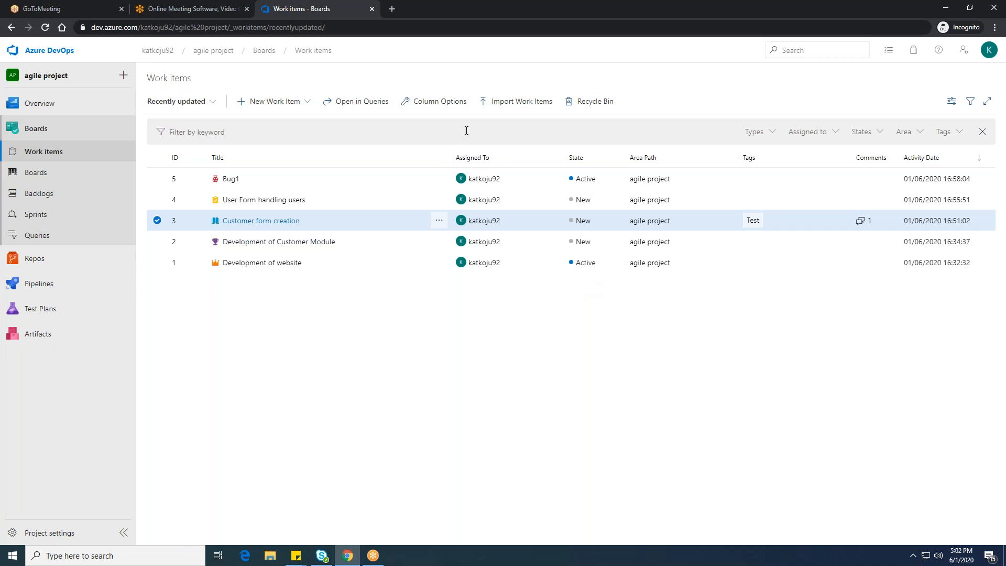
pyautogui.click(211, 102)
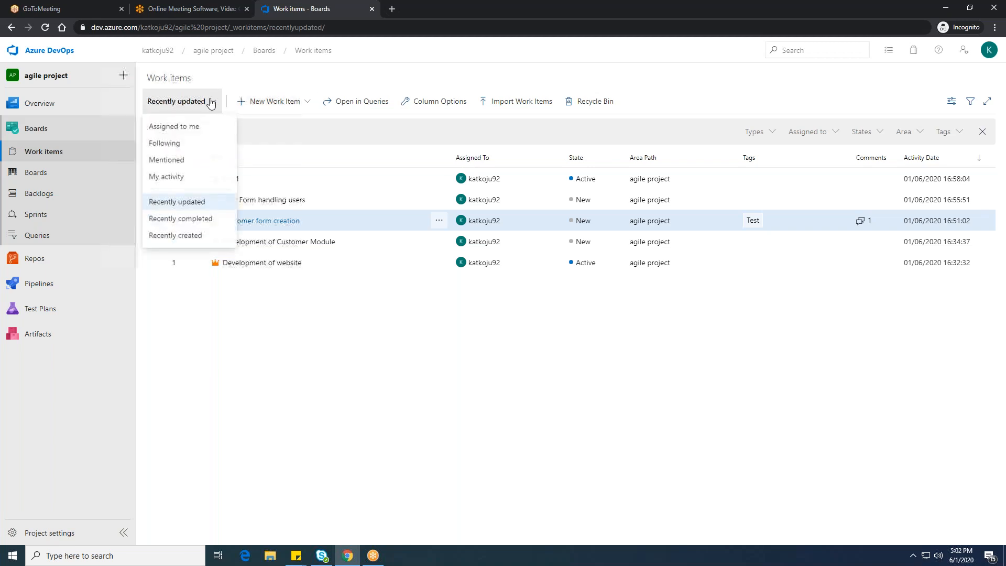
pyautogui.click(189, 143)
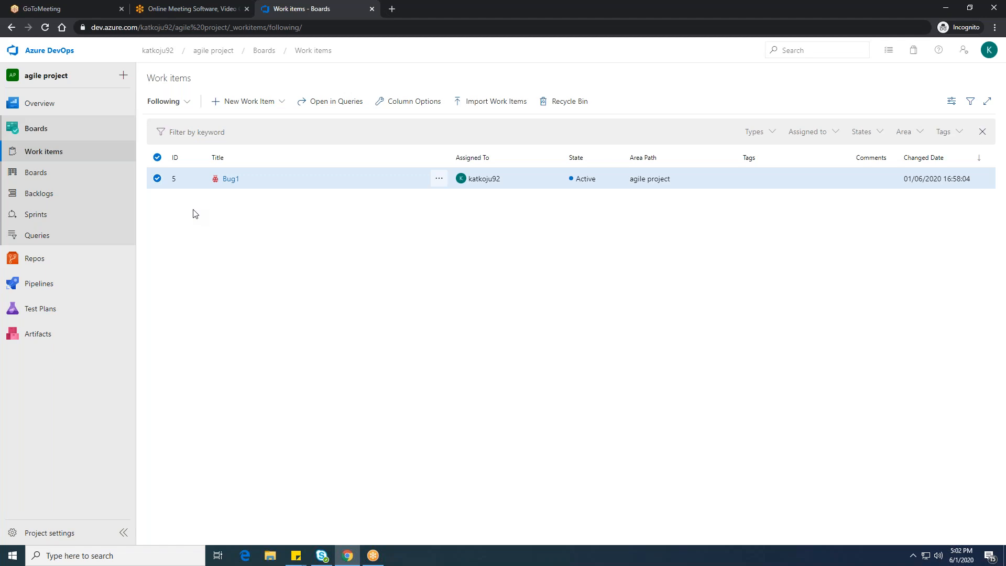
pyautogui.click(184, 111)
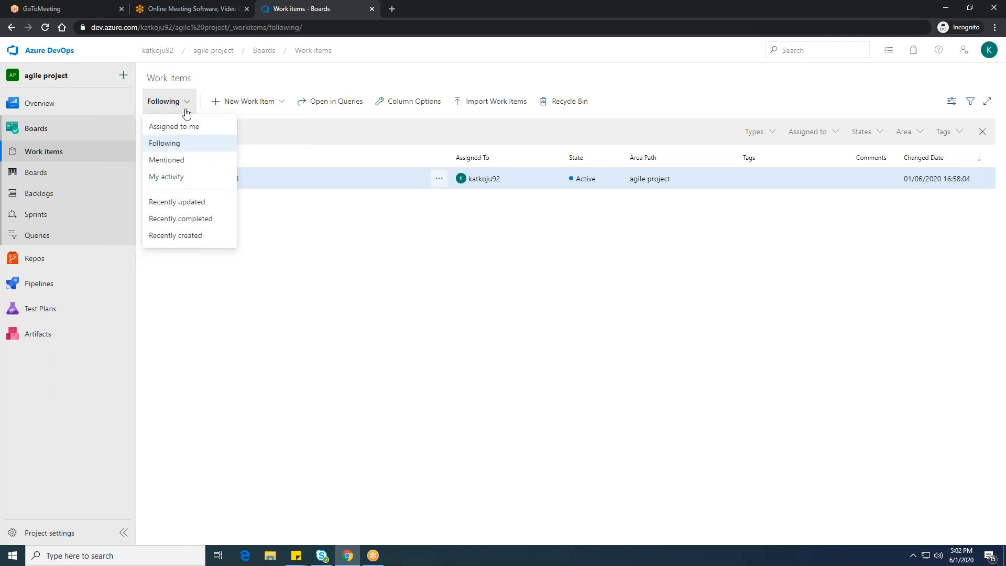
pyautogui.click(299, 285)
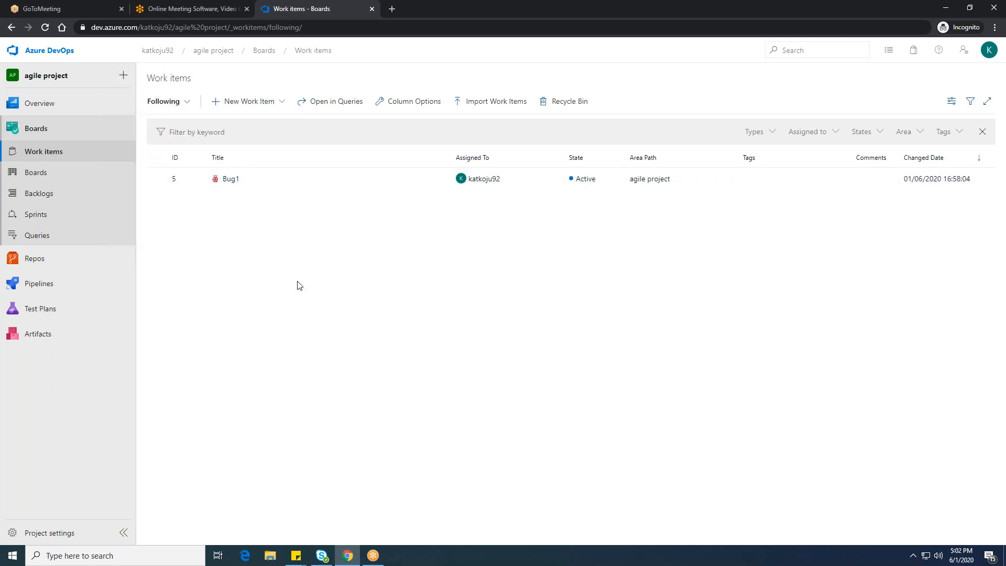
pyautogui.click(189, 102)
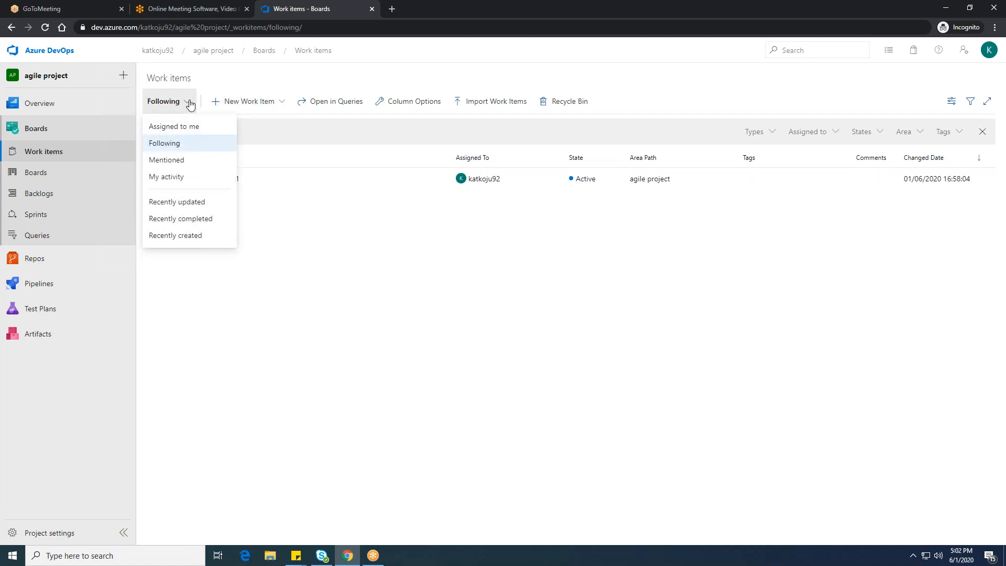
pyautogui.click(315, 279)
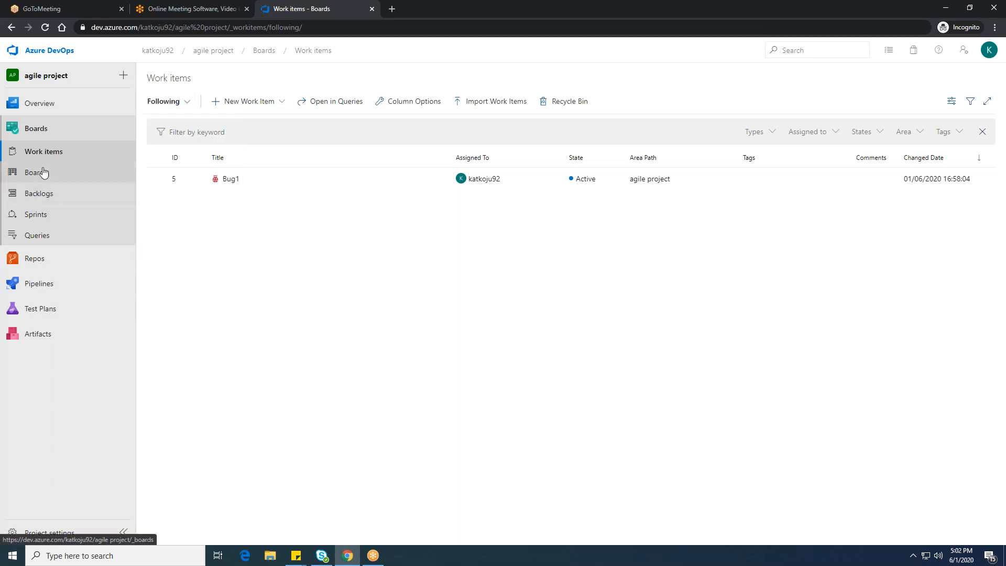
# Step: Open the team's backlog, dismiss the backlog level tip, and check which backlog levels are available
pyautogui.click(44, 194)
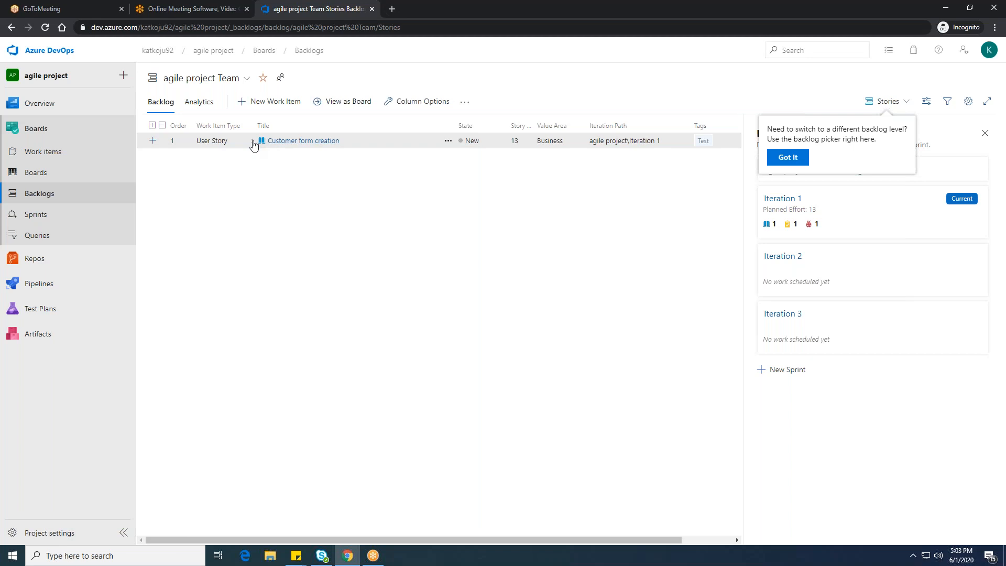
pyautogui.click(800, 160)
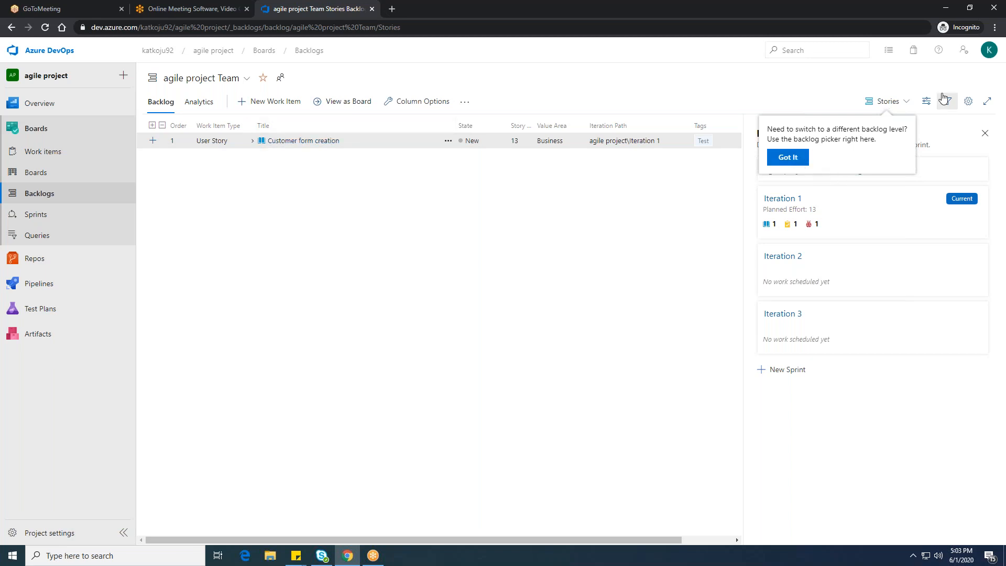
pyautogui.click(911, 104)
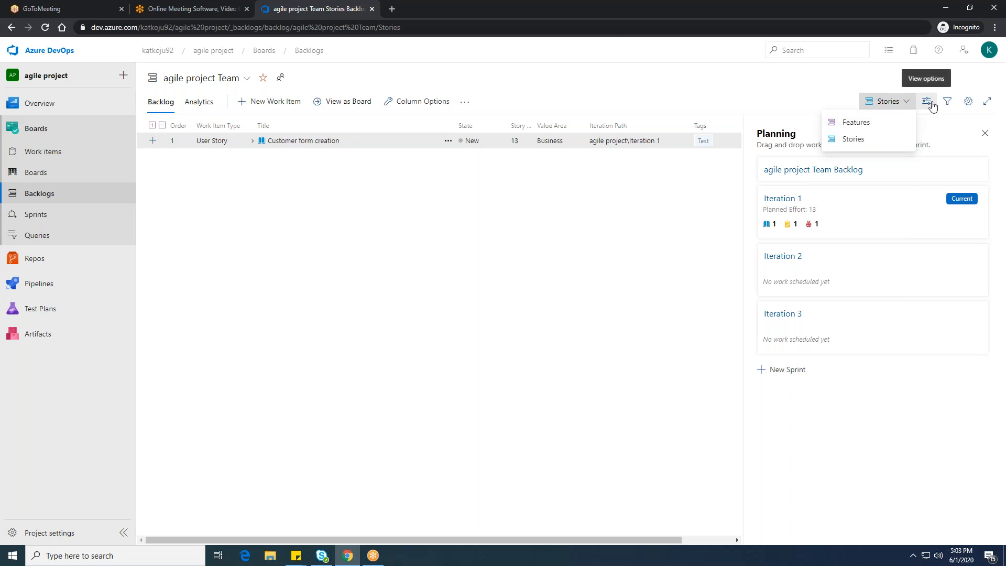
# Step: Enable the Epics navigation level in the team's backlog settings and switch the backlog to Epics
pyautogui.click(966, 104)
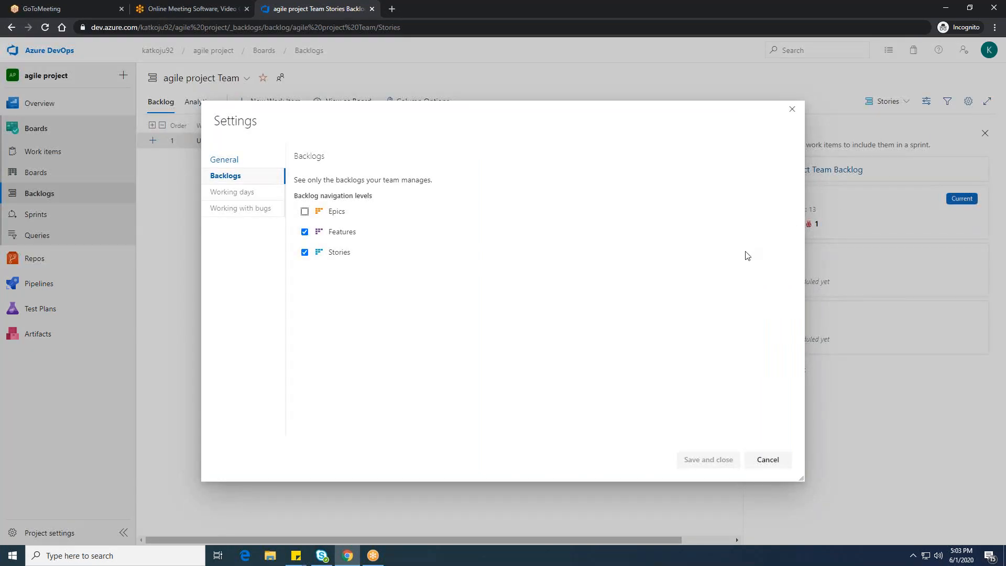
pyautogui.click(304, 212)
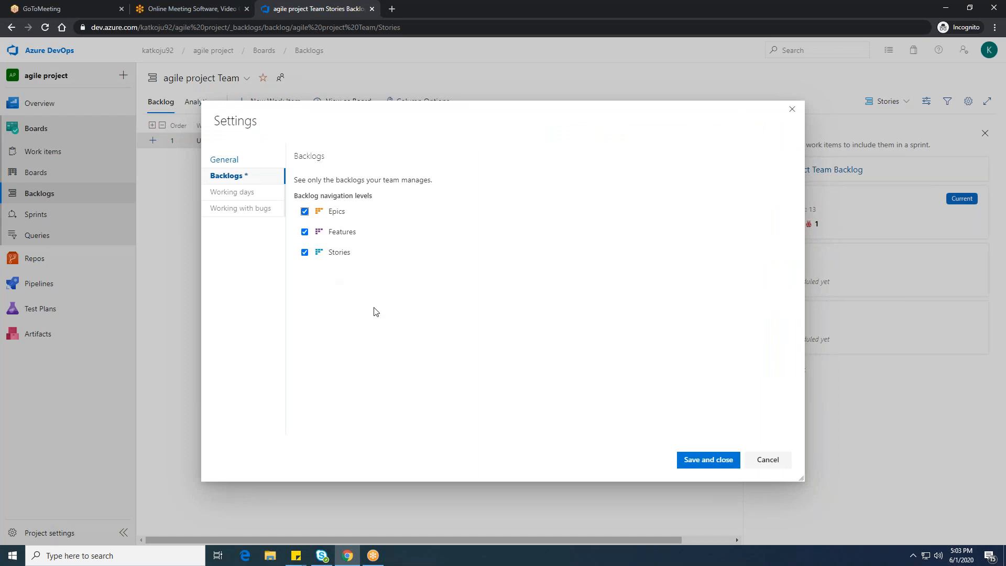
pyautogui.click(708, 459)
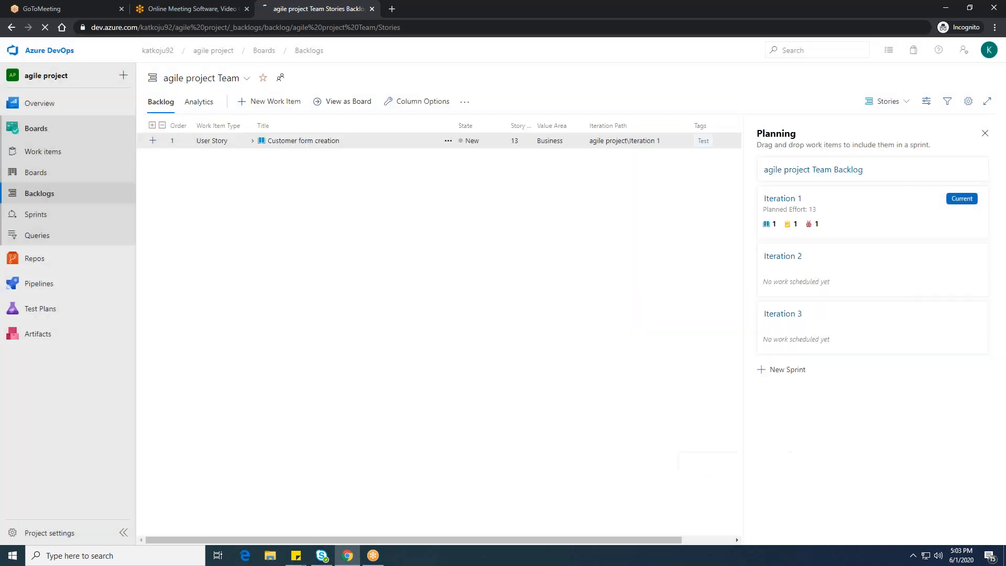
pyautogui.click(892, 105)
pyautogui.click(850, 123)
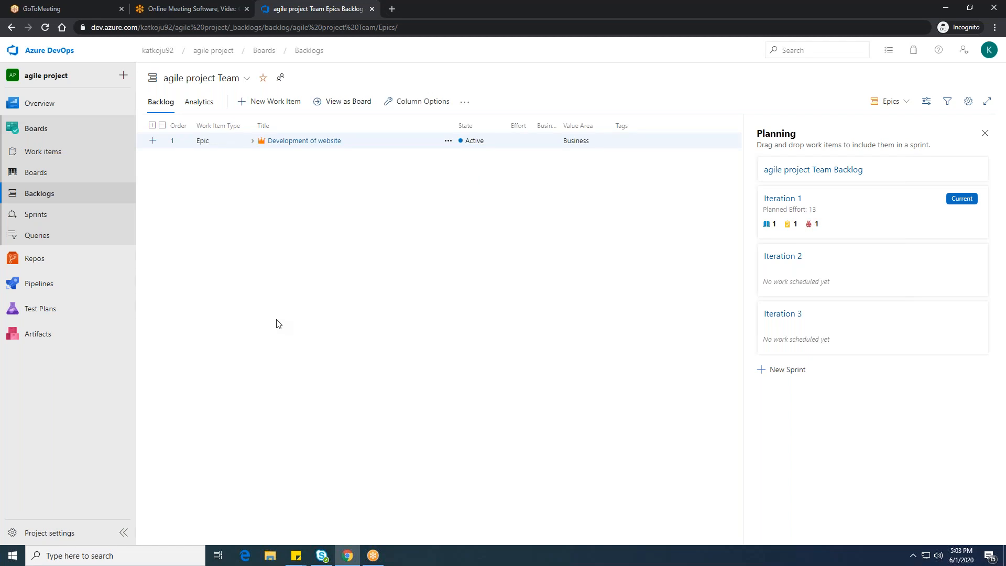
# Step: Expand the Epics backlog one level at a time from the epic down to its feature, user story and task
pyautogui.click(151, 126)
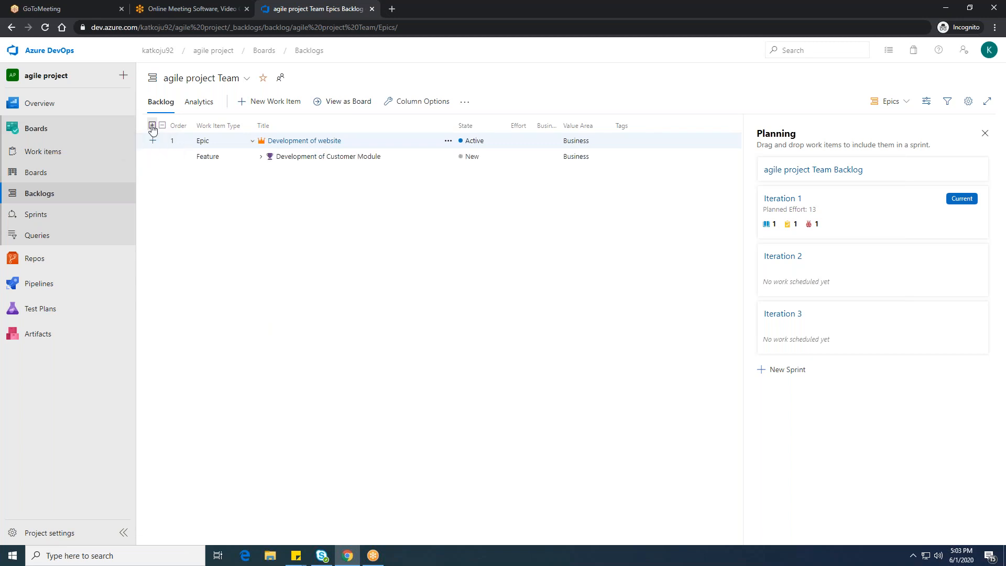
pyautogui.click(152, 125)
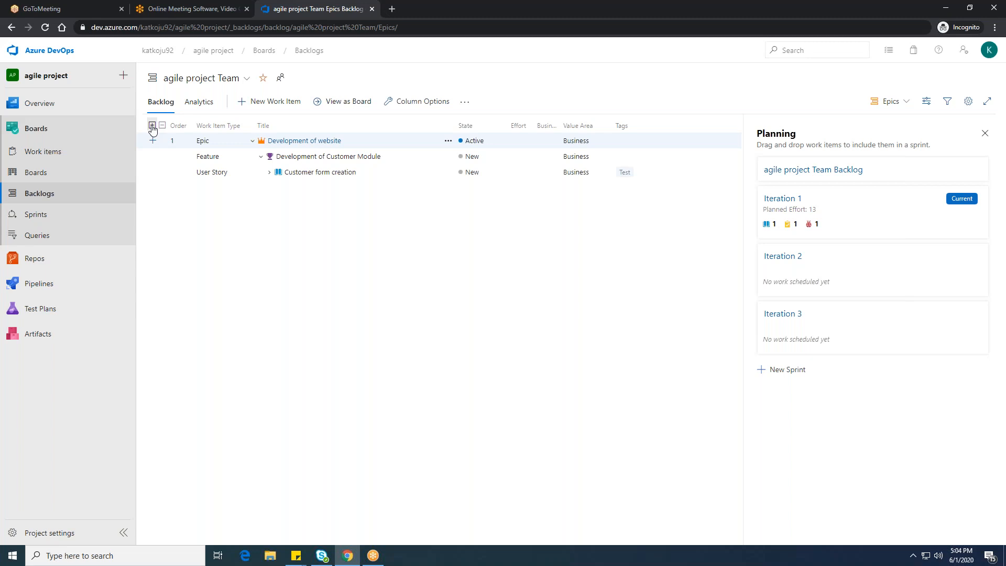
pyautogui.click(152, 126)
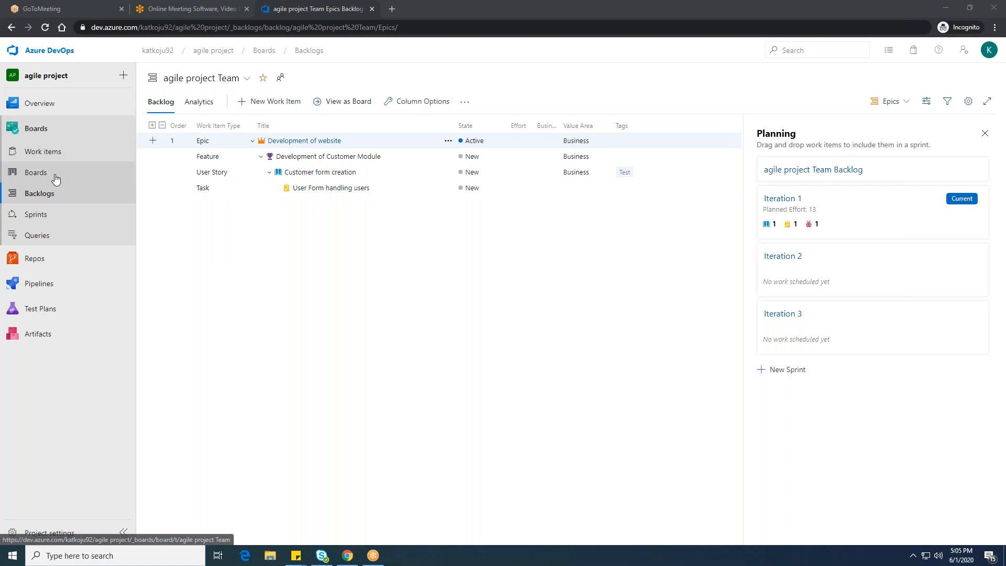
# Step: Return to the work items list and switch it to show the recently created items
pyautogui.click(60, 152)
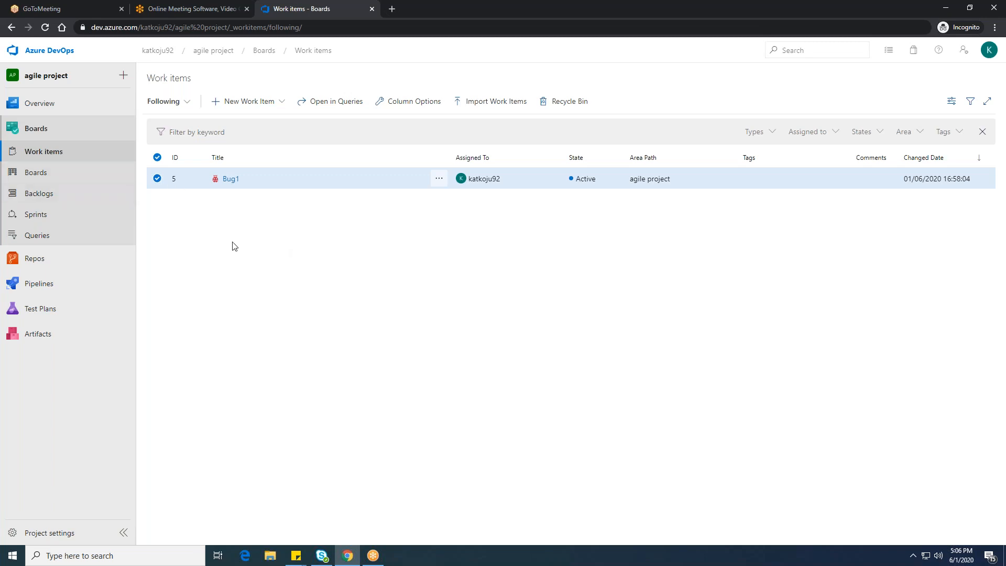
pyautogui.click(185, 105)
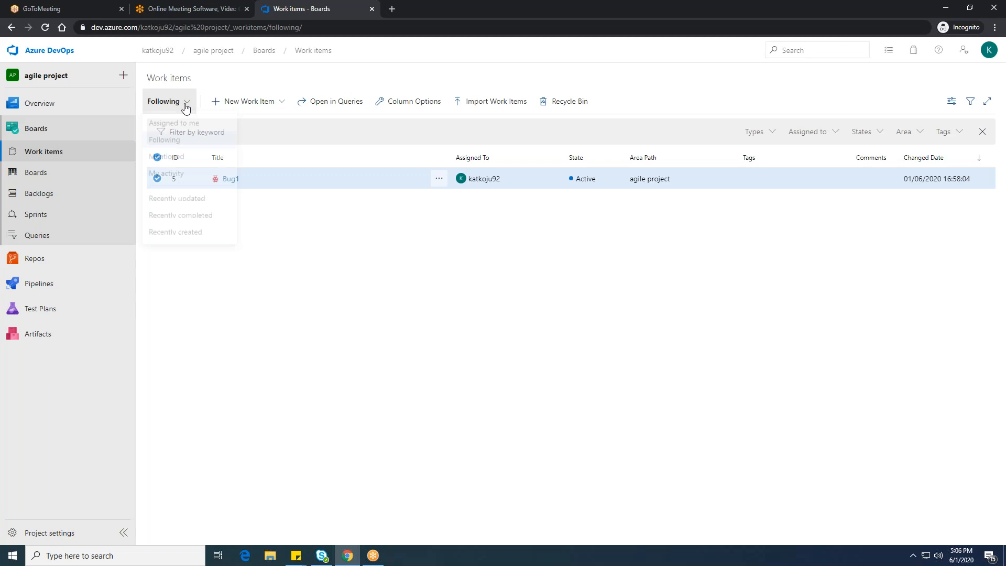
pyautogui.click(301, 269)
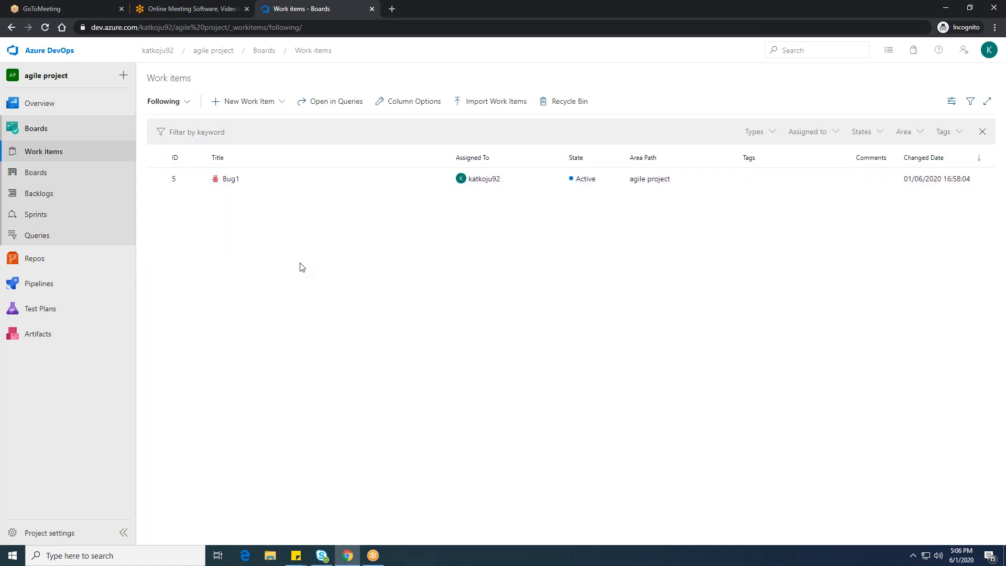
pyautogui.click(177, 107)
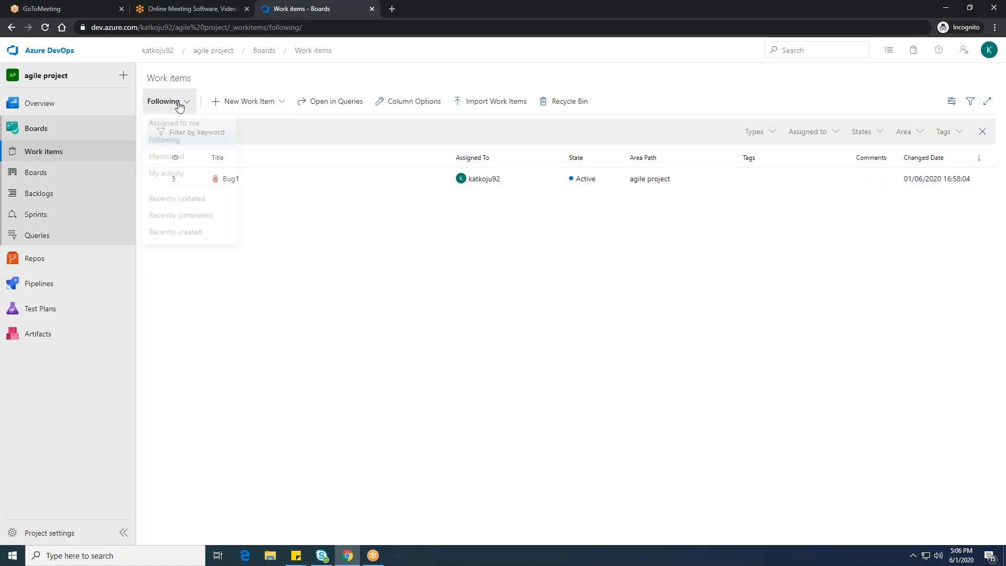
pyautogui.click(199, 235)
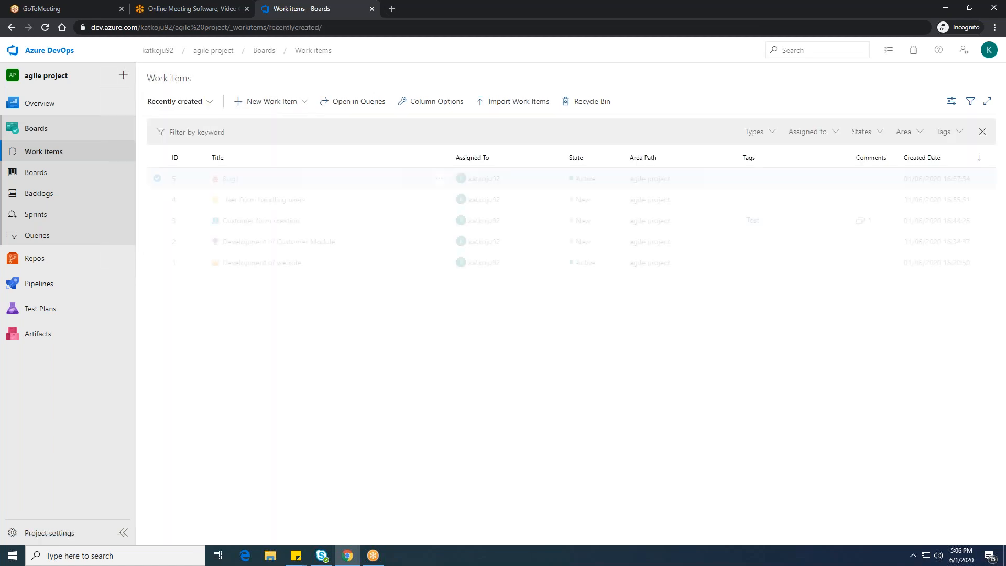